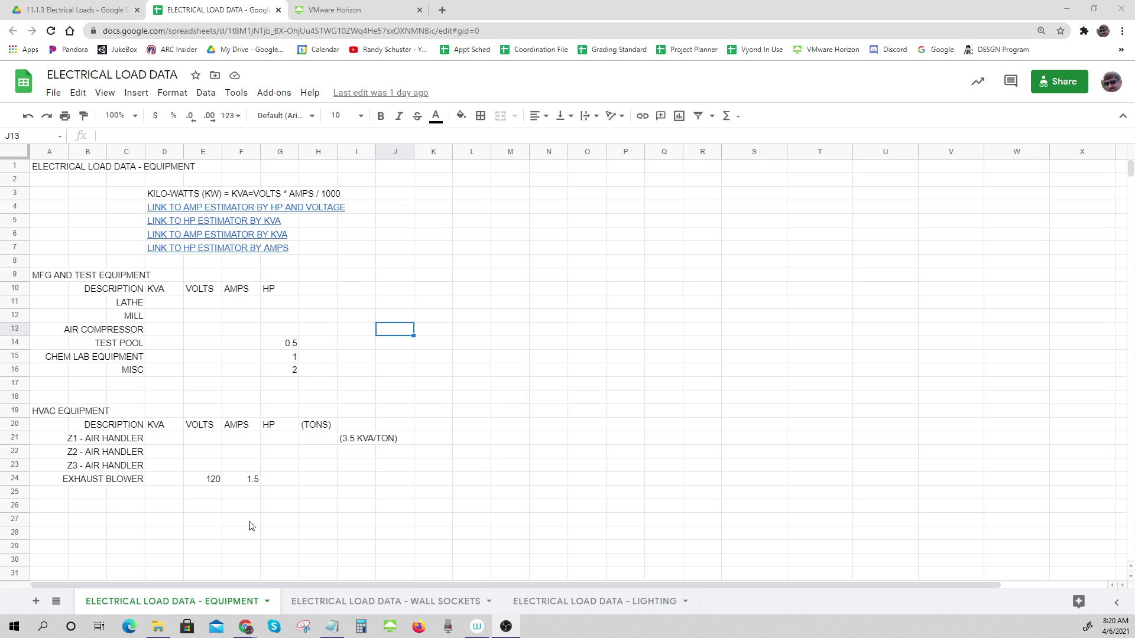
Enter 2 HP in G11 and 230 volts in E11 for the LATHE
click(177, 604)
key(ctrl)
key(ctrl)
key(ctrl)
key(ctrl)
key(ctrl)
key(ctrl)
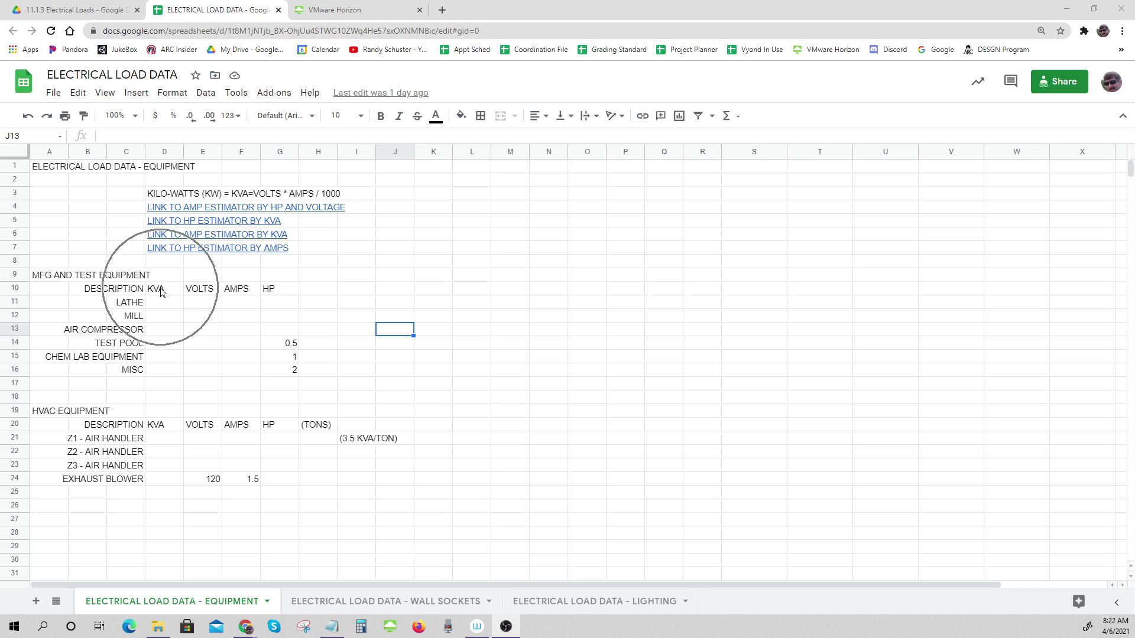
key(ctrl)
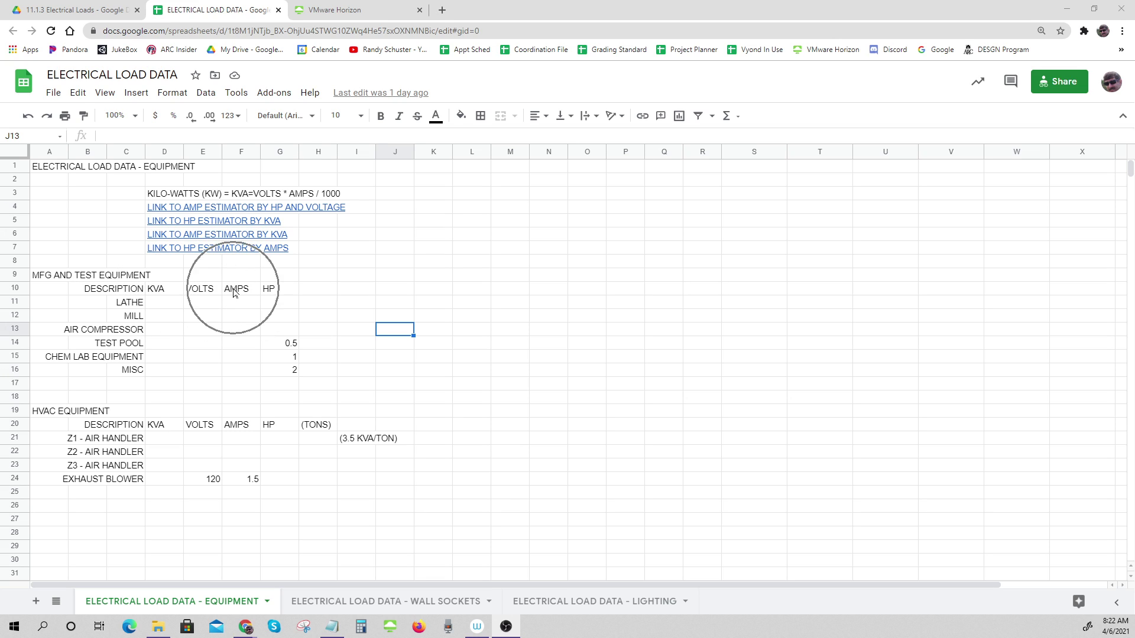
key(ctrl)
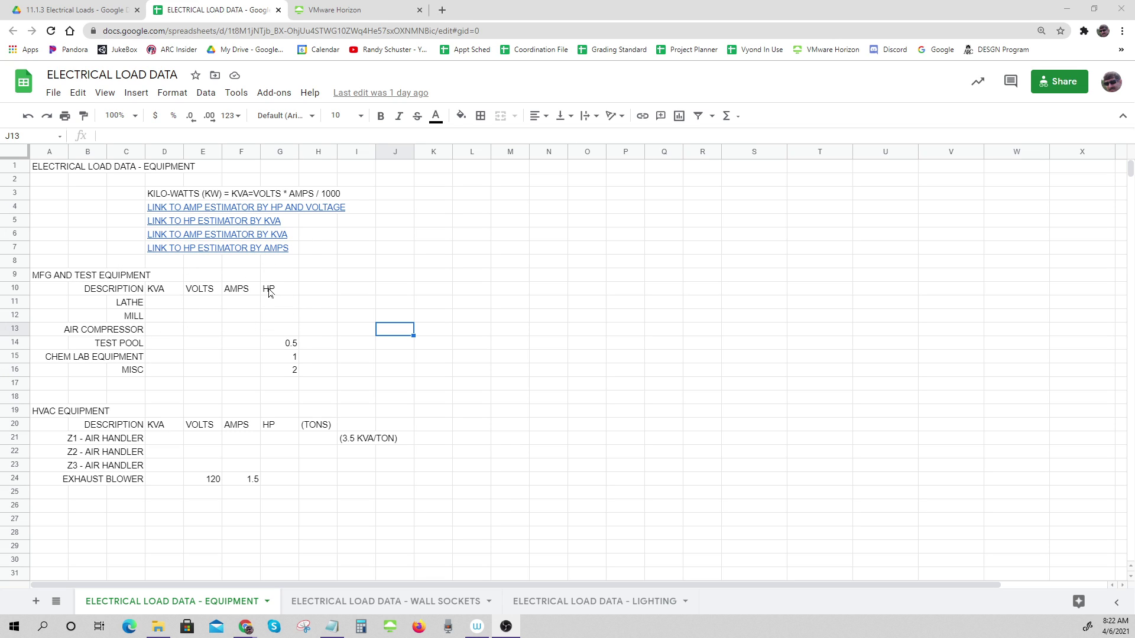
key(ctrl)
key(ctrl)
key(ctrl)
key(ctrl)
key(ctrl)
key(ctrl)
key(ctrl)
key(ctrl)
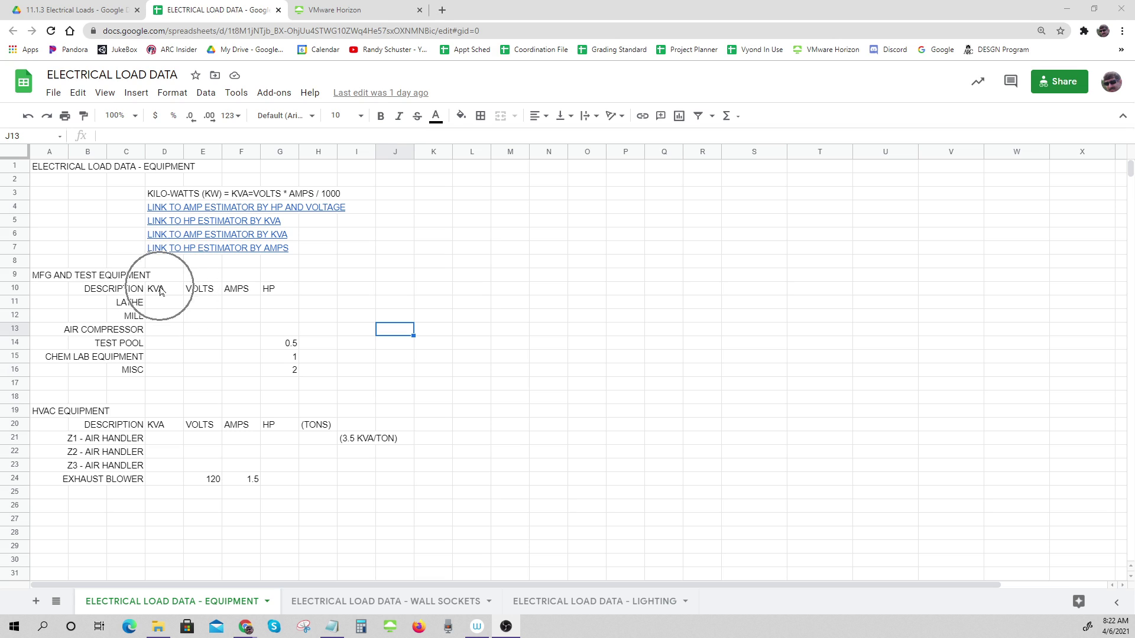
key(ctrl)
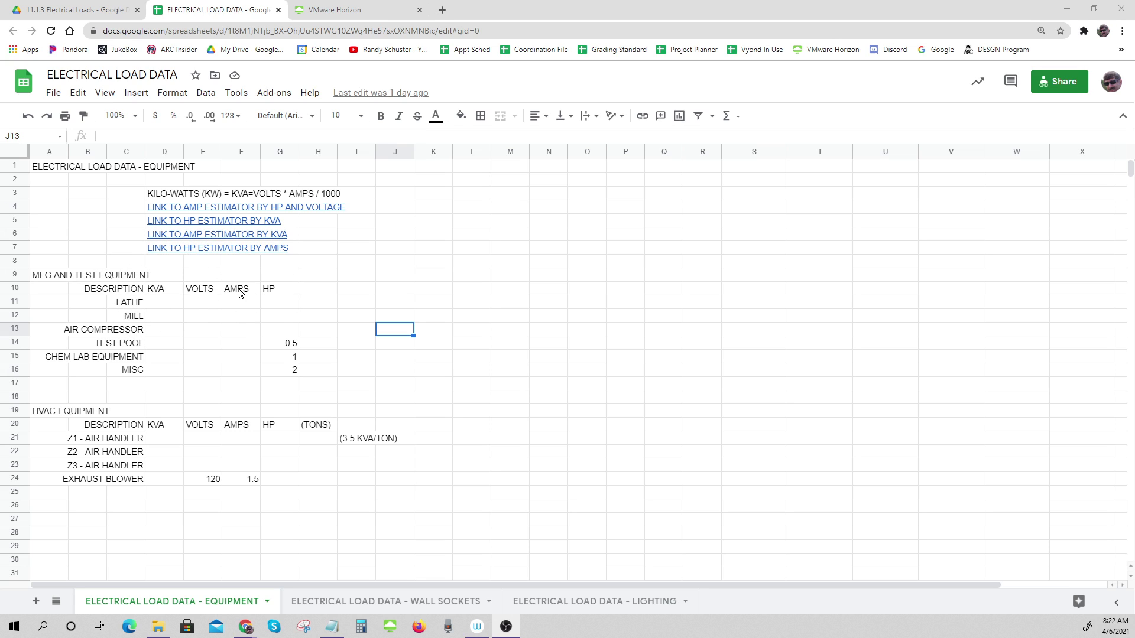
key(ctrl)
key(ctrl)
key(ctrl)
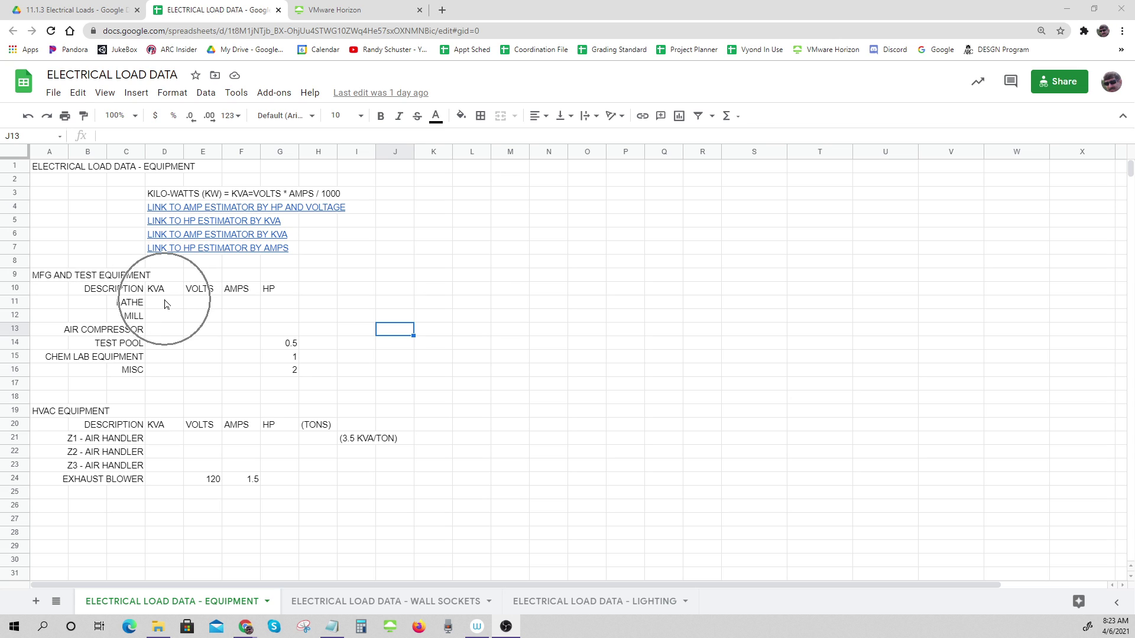
key(ctrl)
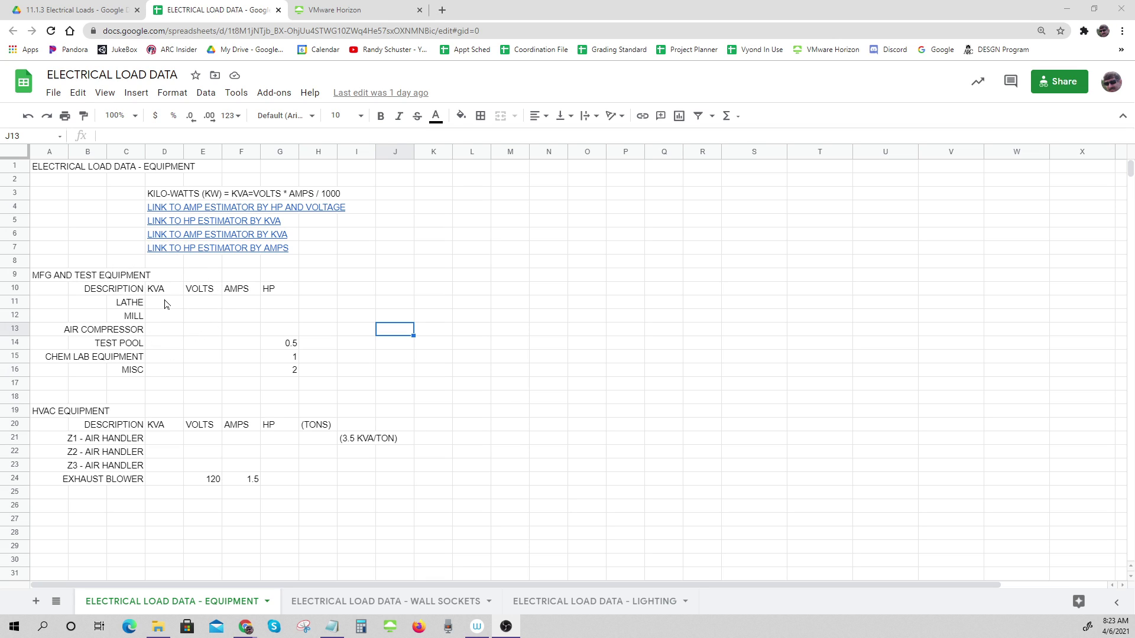
key(ctrl)
key(ctrl)
key(ctrl)
key(ctrl)
key(ctrl)
key(ctrl)
key(ctrl)
key(ctrl)
key(ctrl)
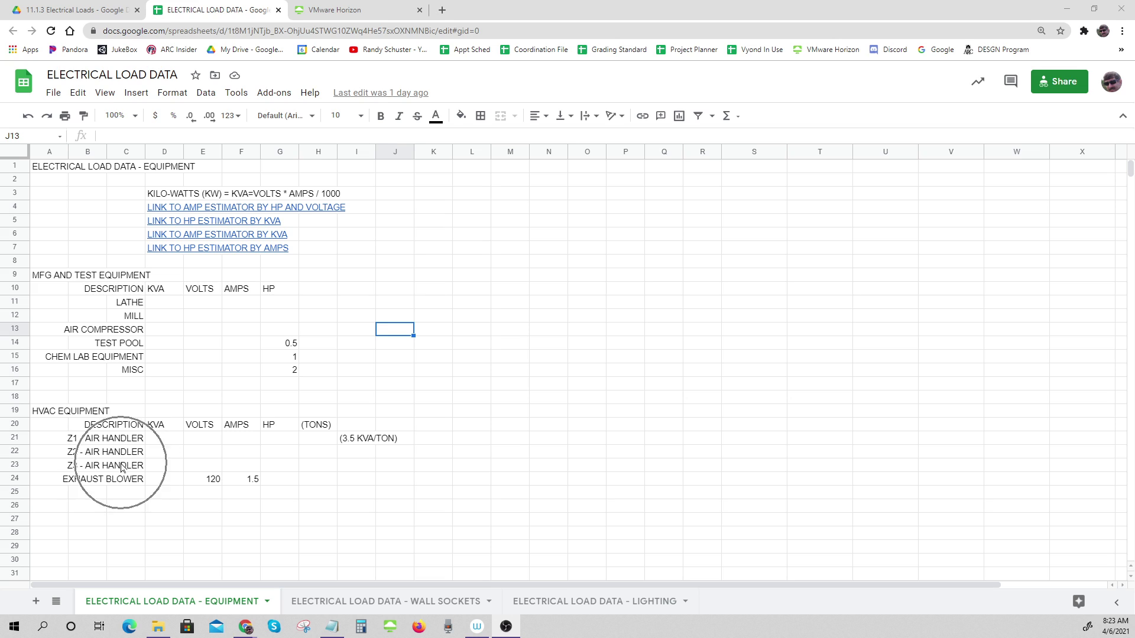
key(ctrl)
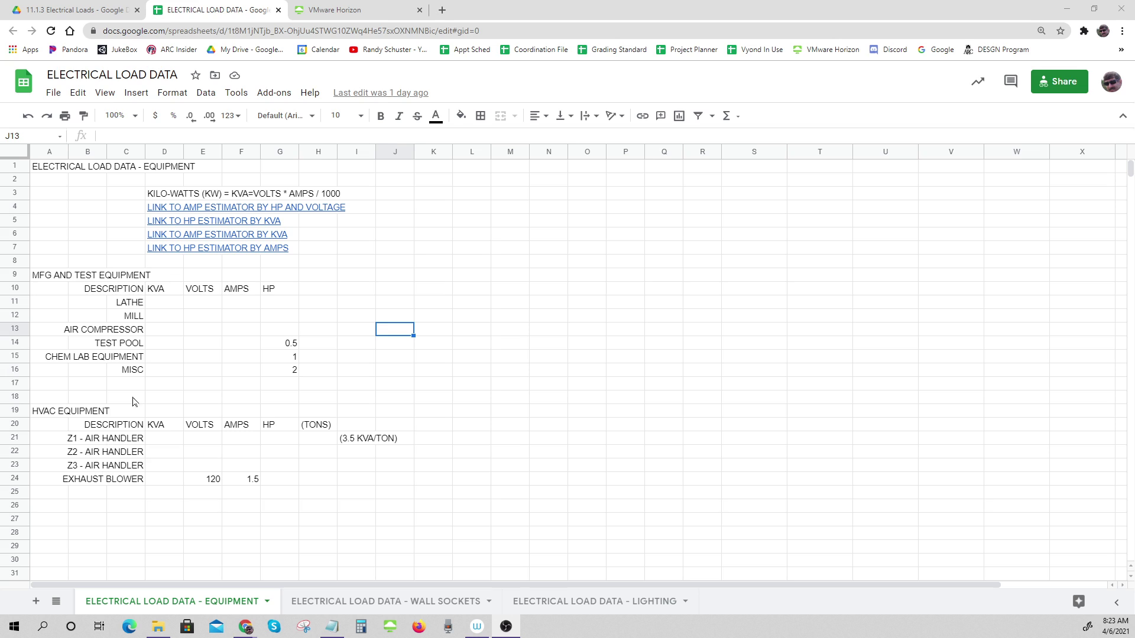
key(ctrl)
key(ctrl)
click(280, 305)
text(2)
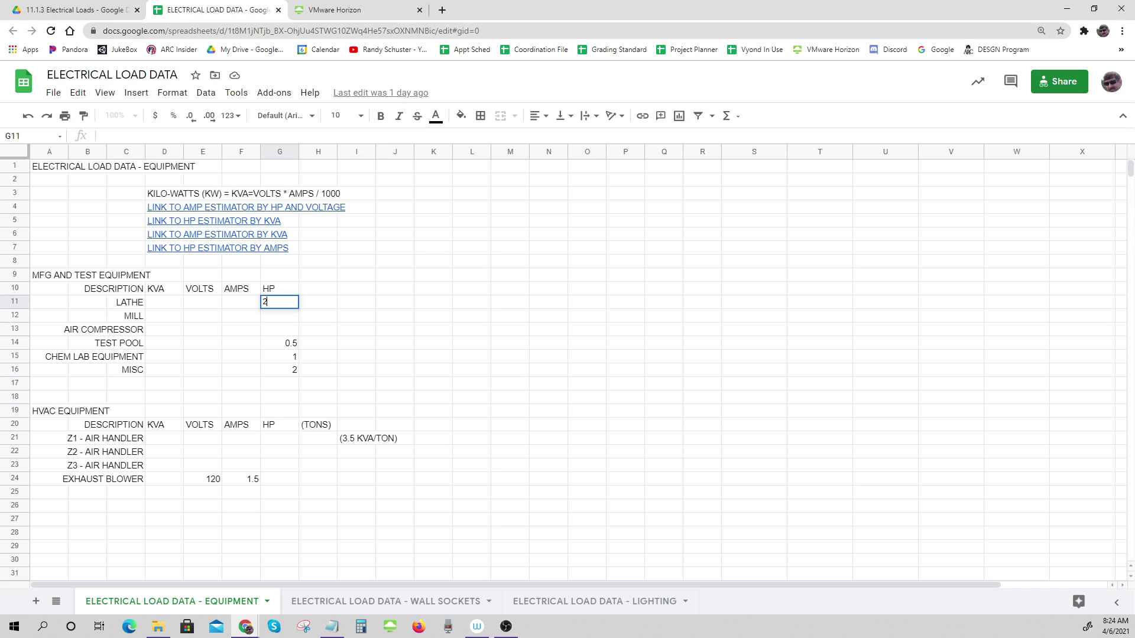
click(211, 306)
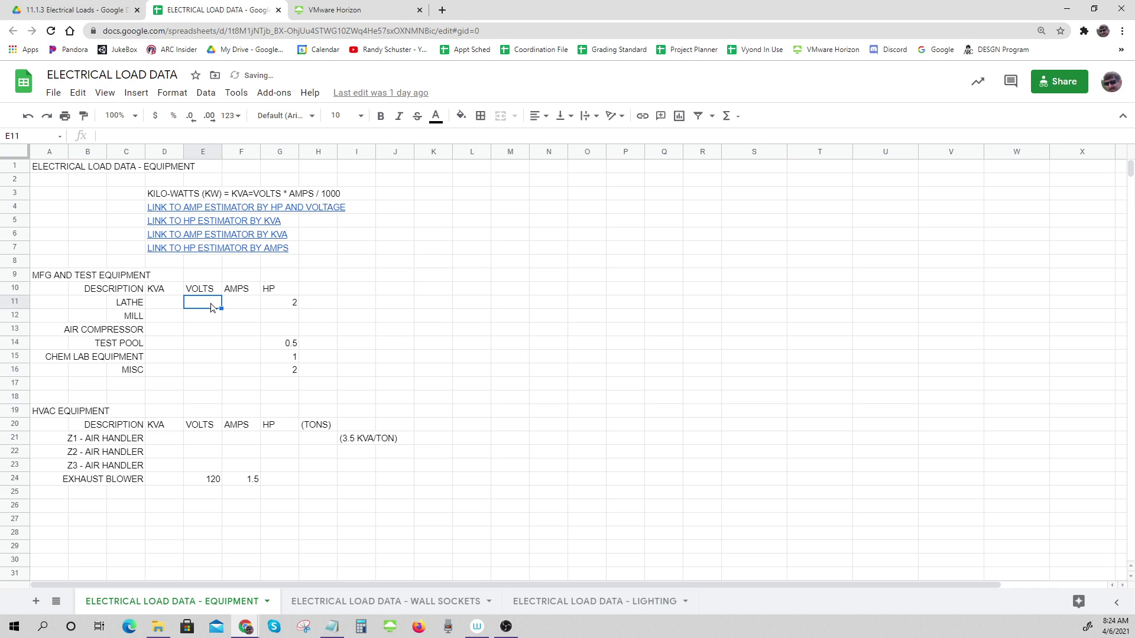
text(230)
key(Return)
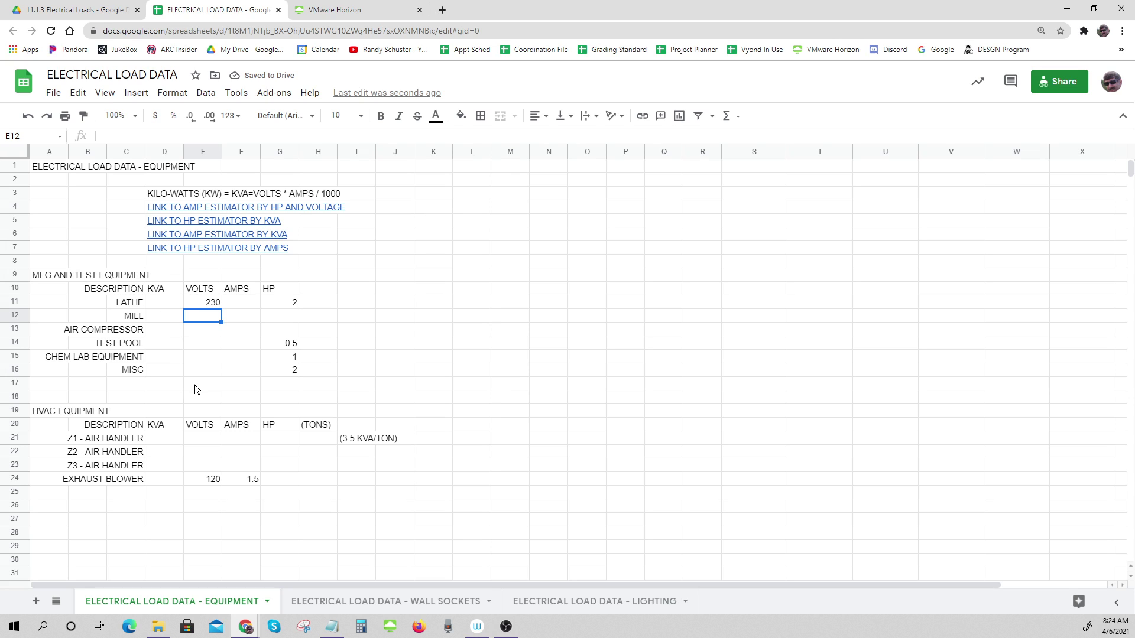
Select the LATHE amps cell F11 and follow the amp estimator by HP link
click(235, 306)
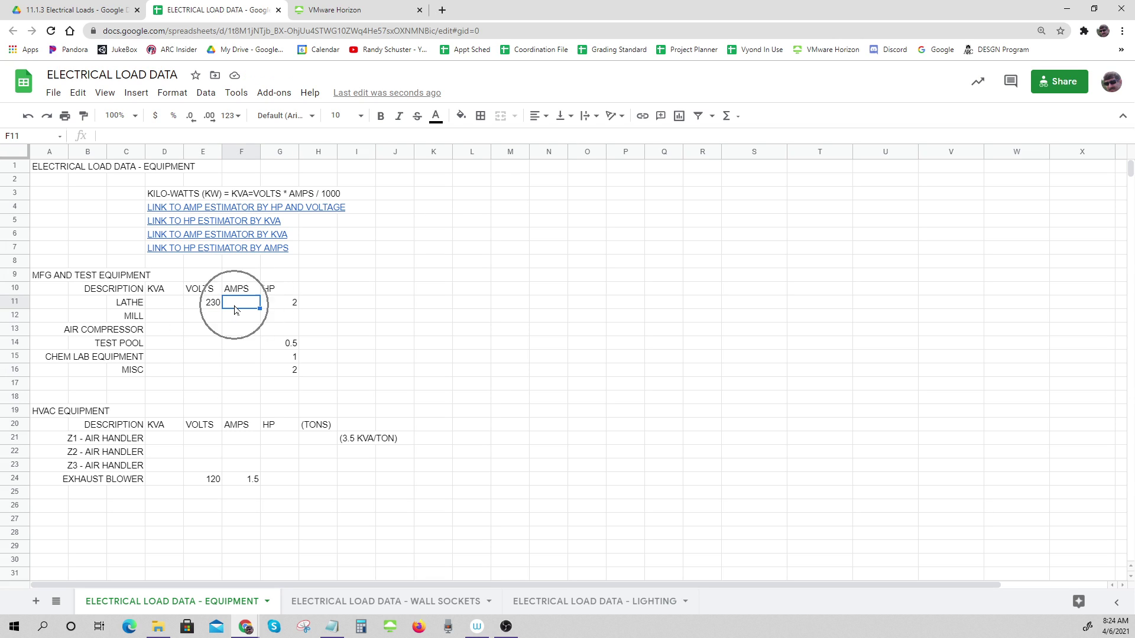
click(234, 308)
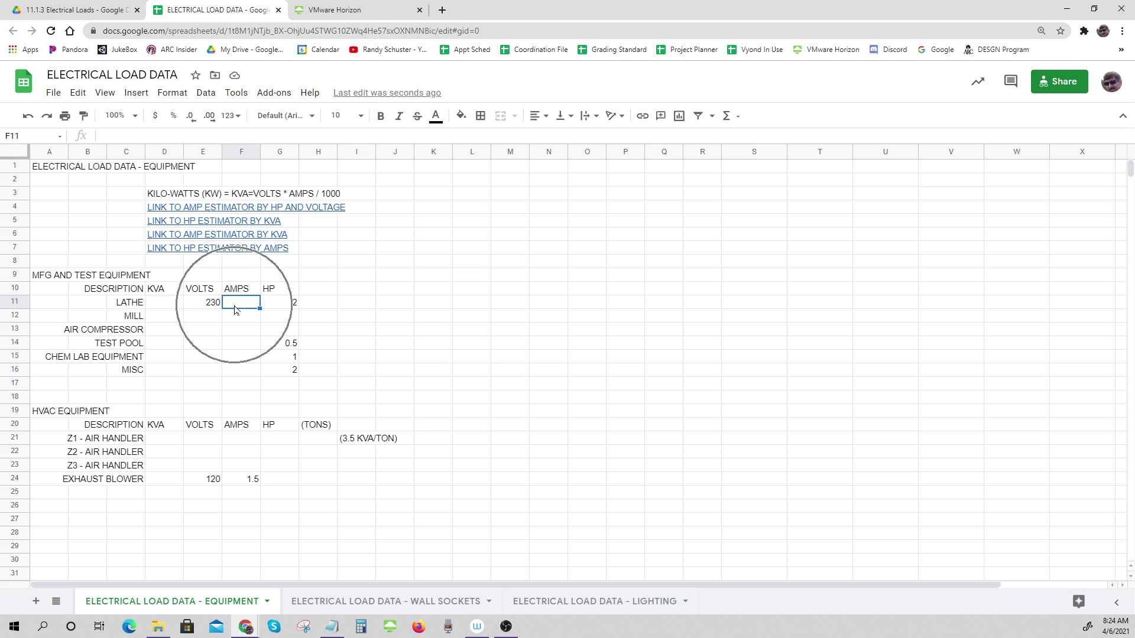
key(ctrl)
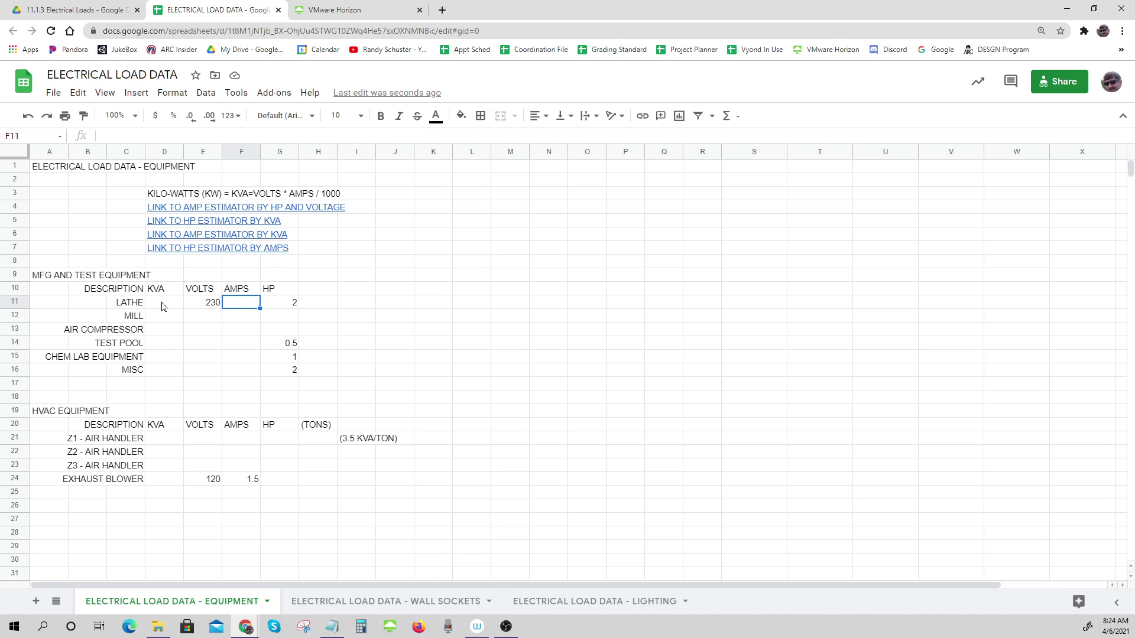
key(ctrl)
key(ctrl)
click(201, 211)
Calculate 8.01 amps for a 2 HP, 230 V motor in the Horsepower to Amps calculator
click(161, 211)
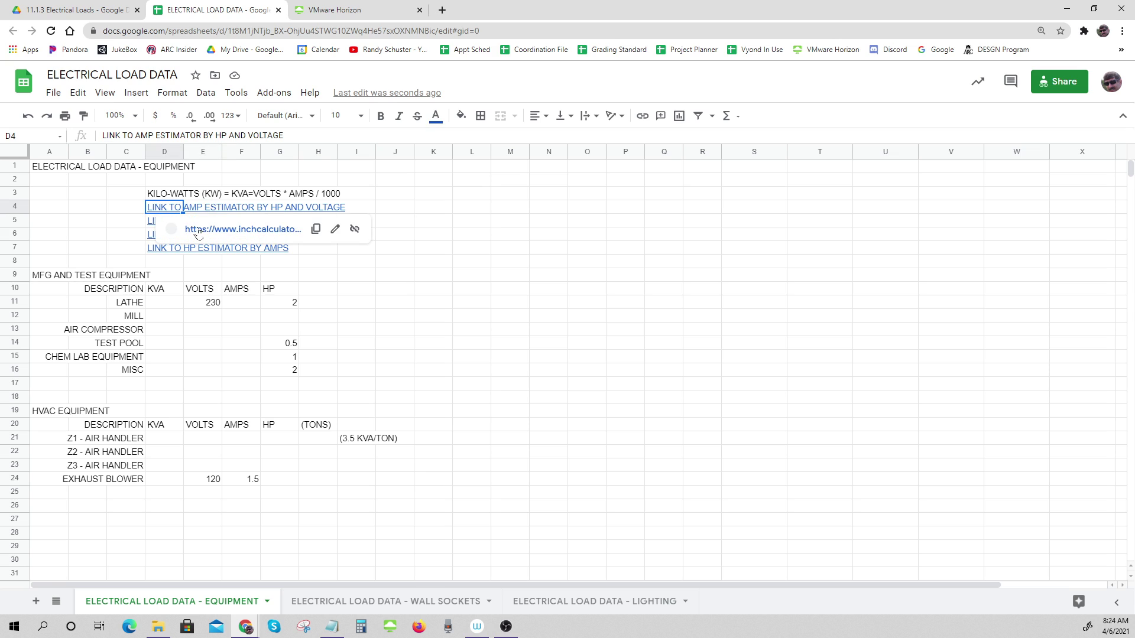
click(201, 230)
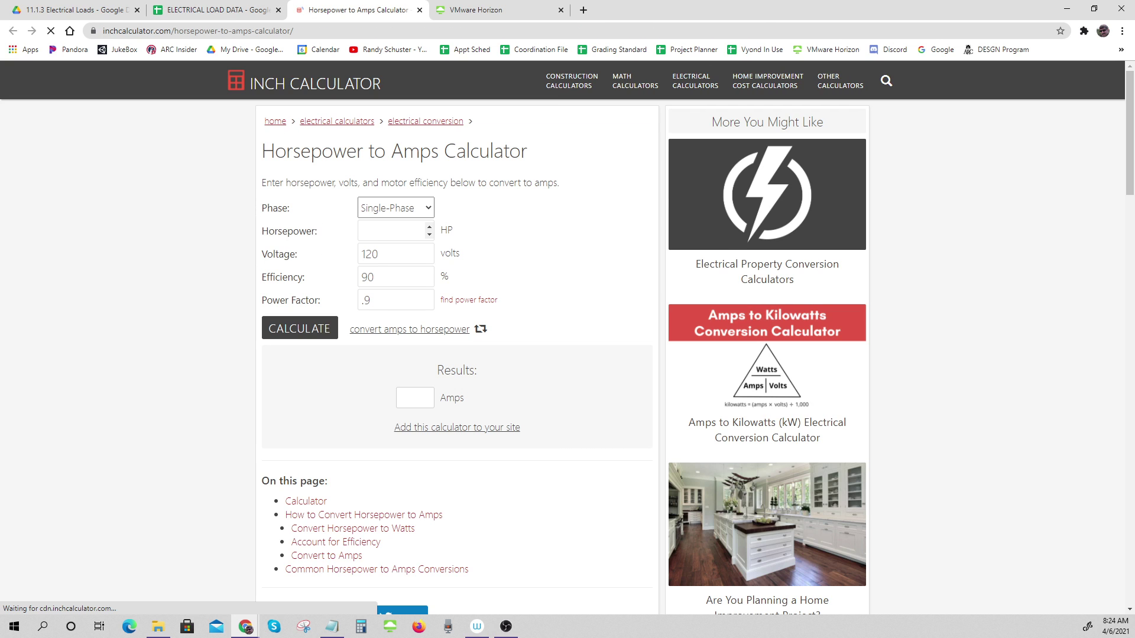
click(391, 284)
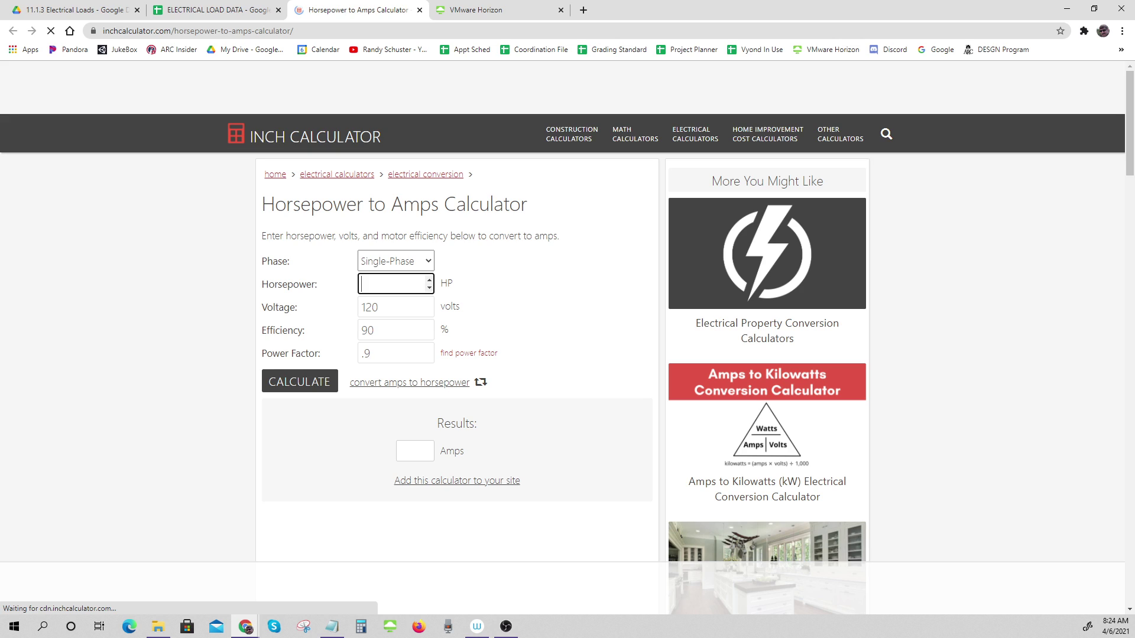
click(390, 302)
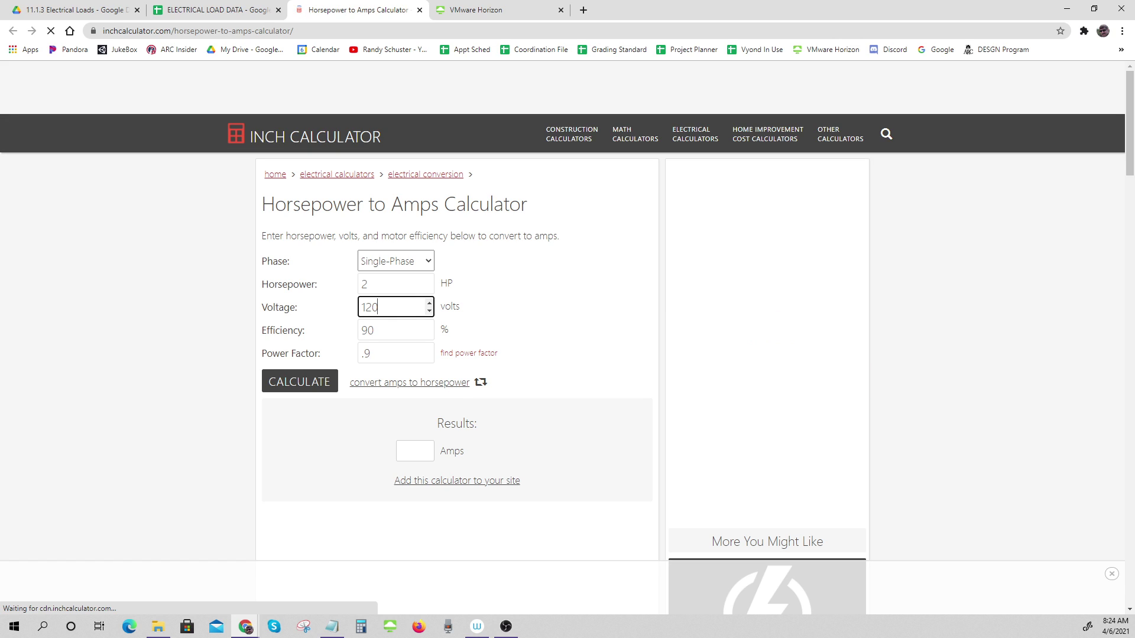
drag(372, 307, 339, 312)
text(230)
click(299, 385)
scroll(338, 484, down, 2)
scroll(338, 484, down, 2)
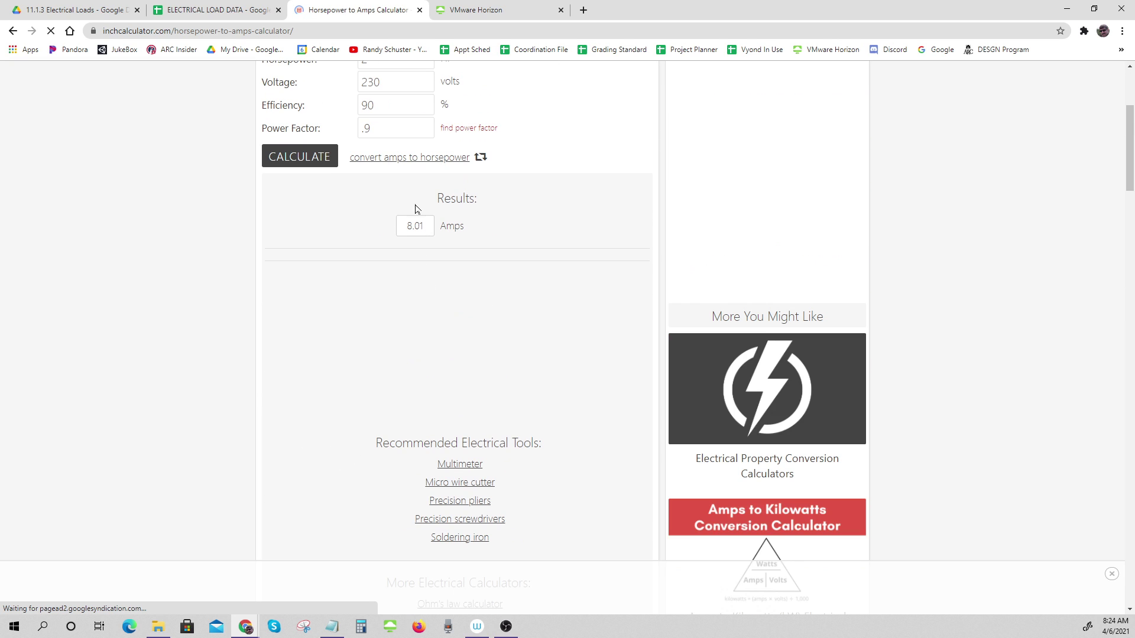
click(224, 10)
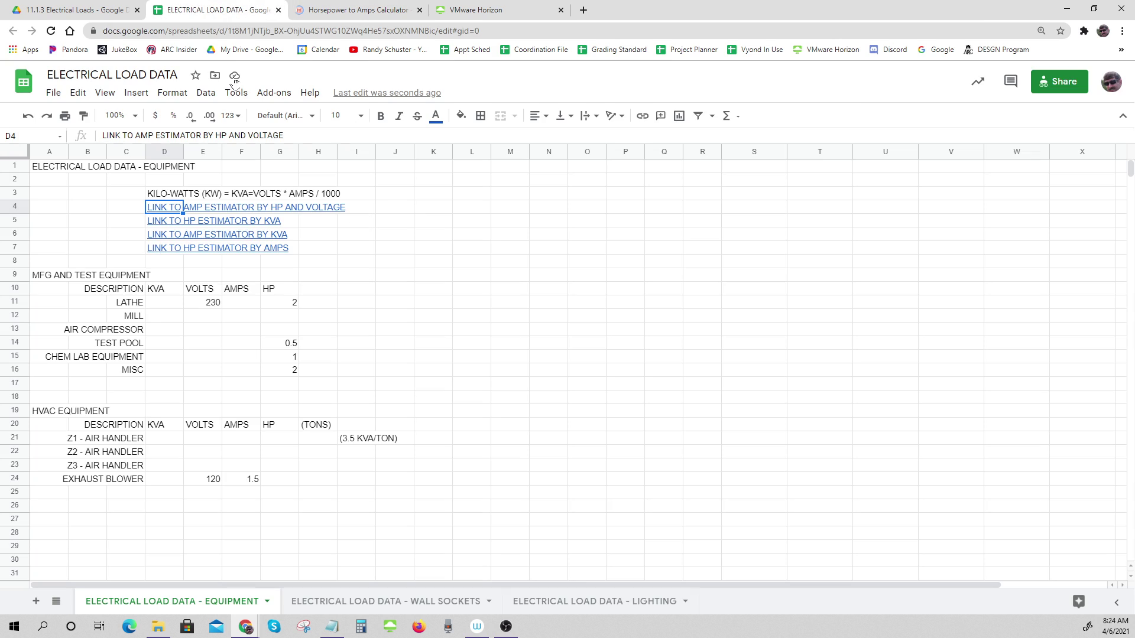
Enter 8 amps for the LATHE in F11
click(246, 304)
text(8)
key(Return)
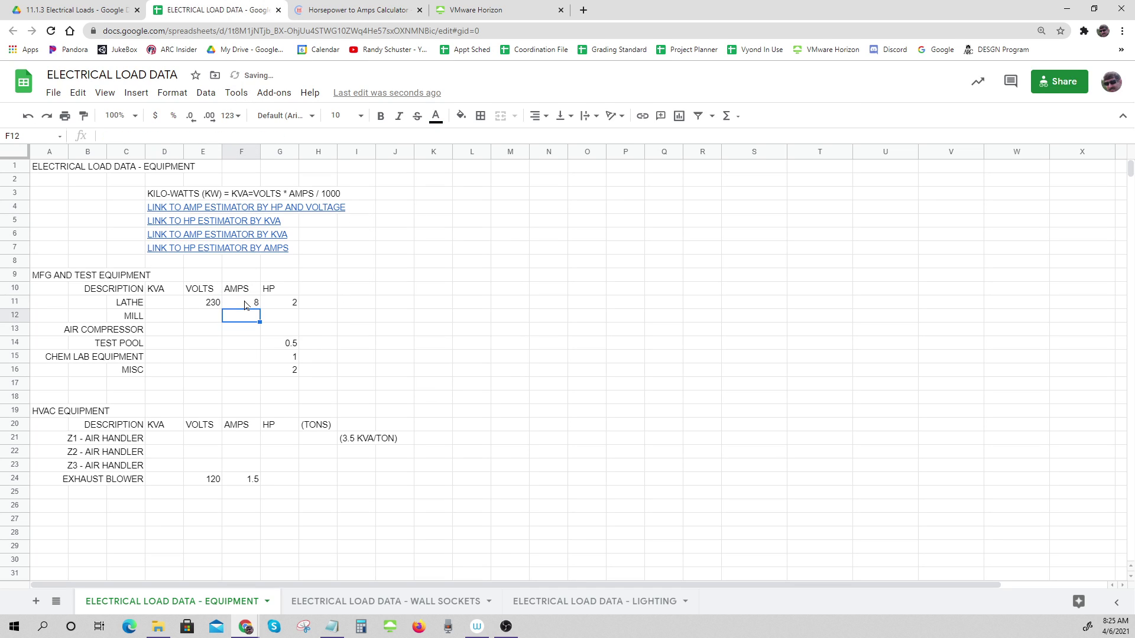
Compute the LATHE KVA in D11 as =E11*F11/1000, giving 1.84
click(163, 303)
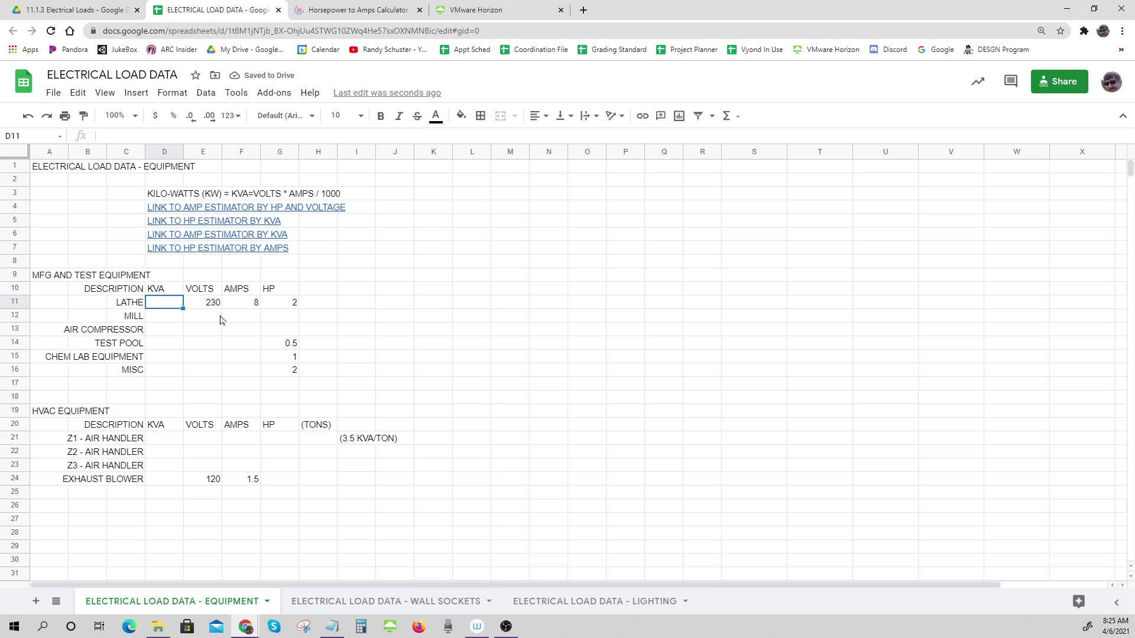
text(=)
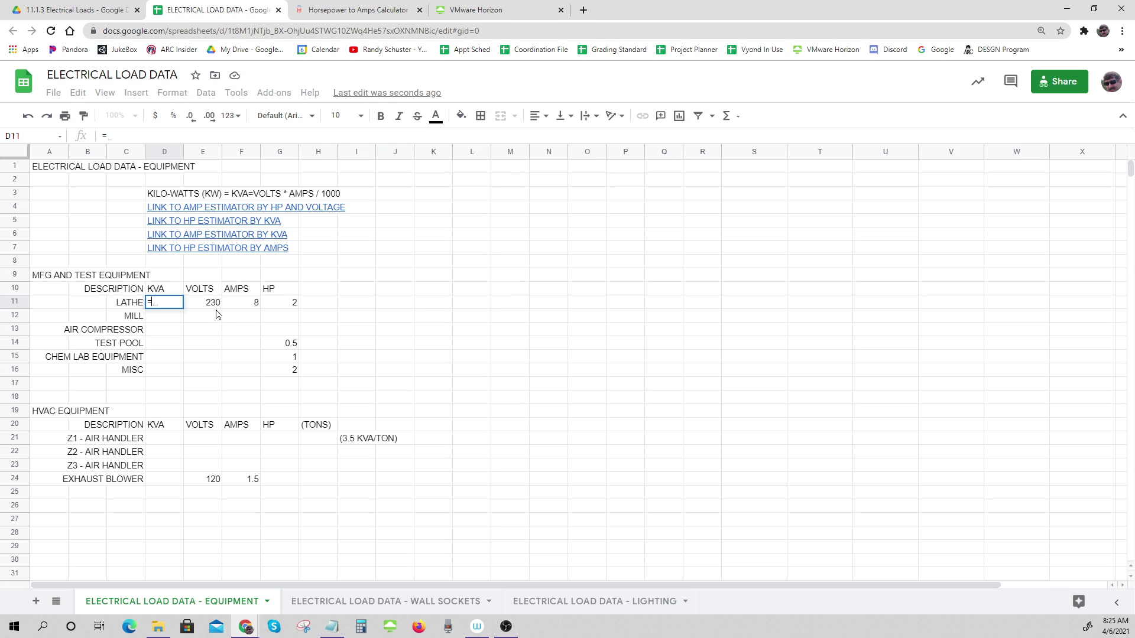
click(212, 308)
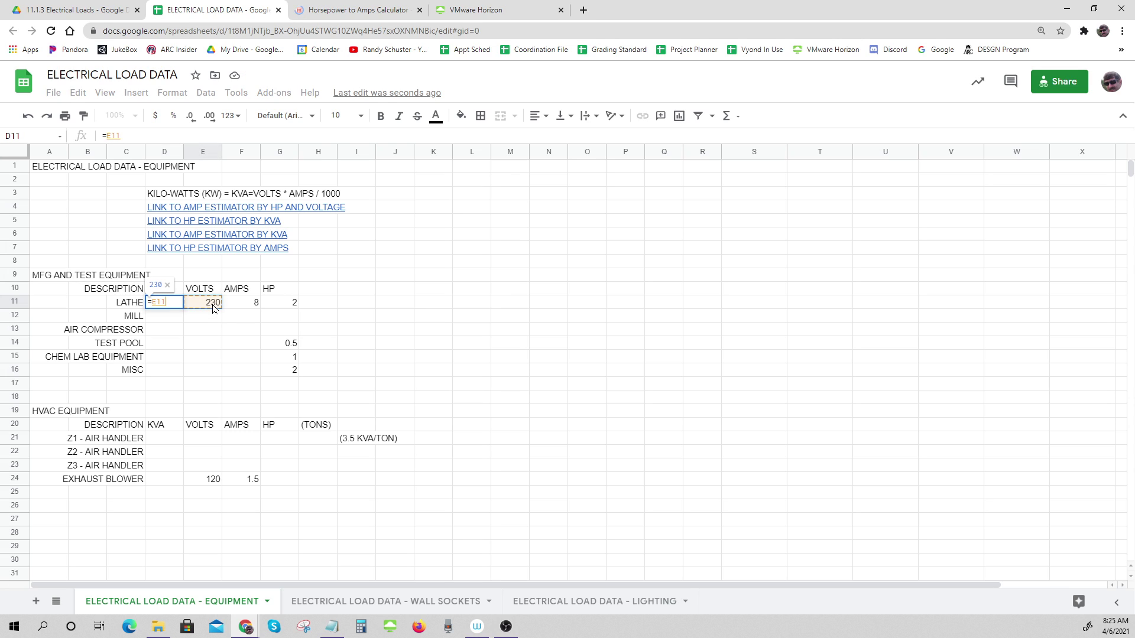
text(*)
click(248, 308)
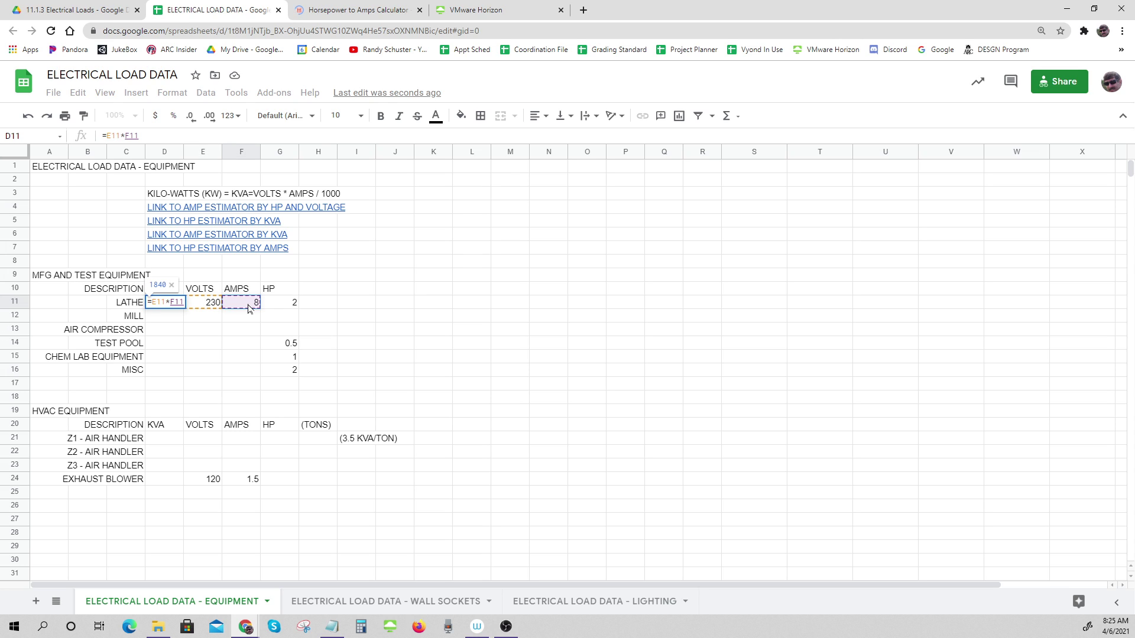
text(/1000)
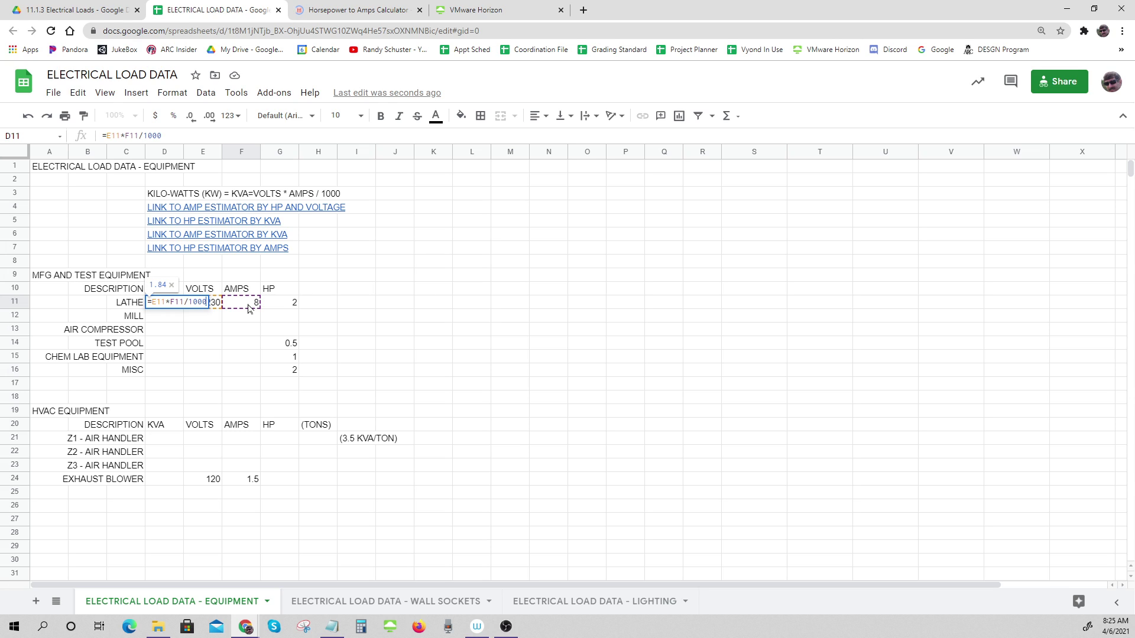
key(Return)
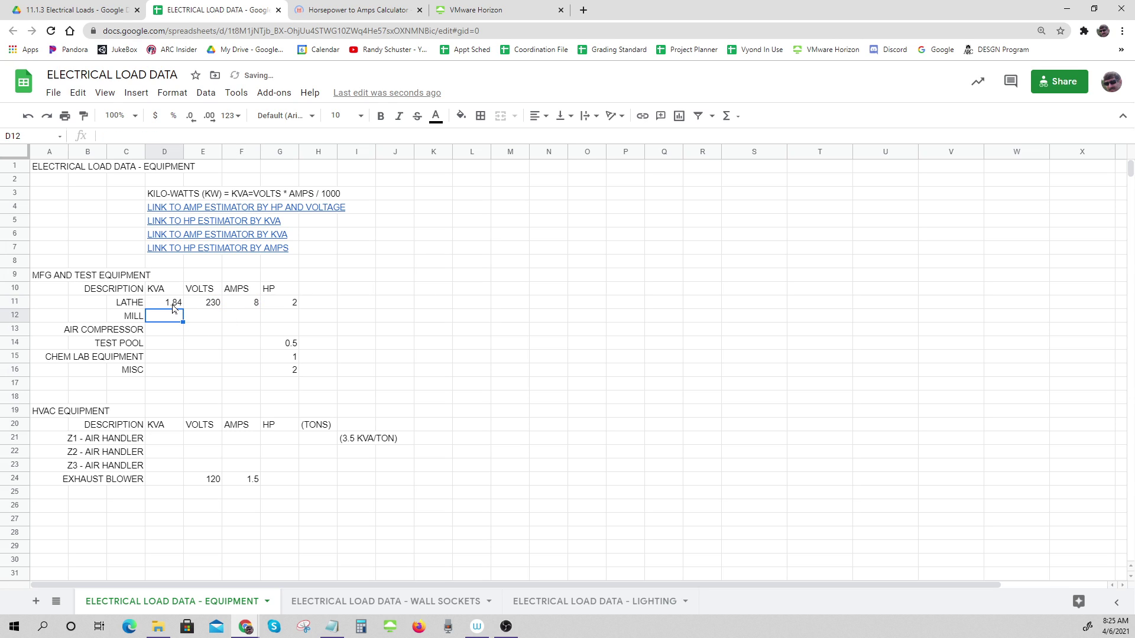
click(175, 308)
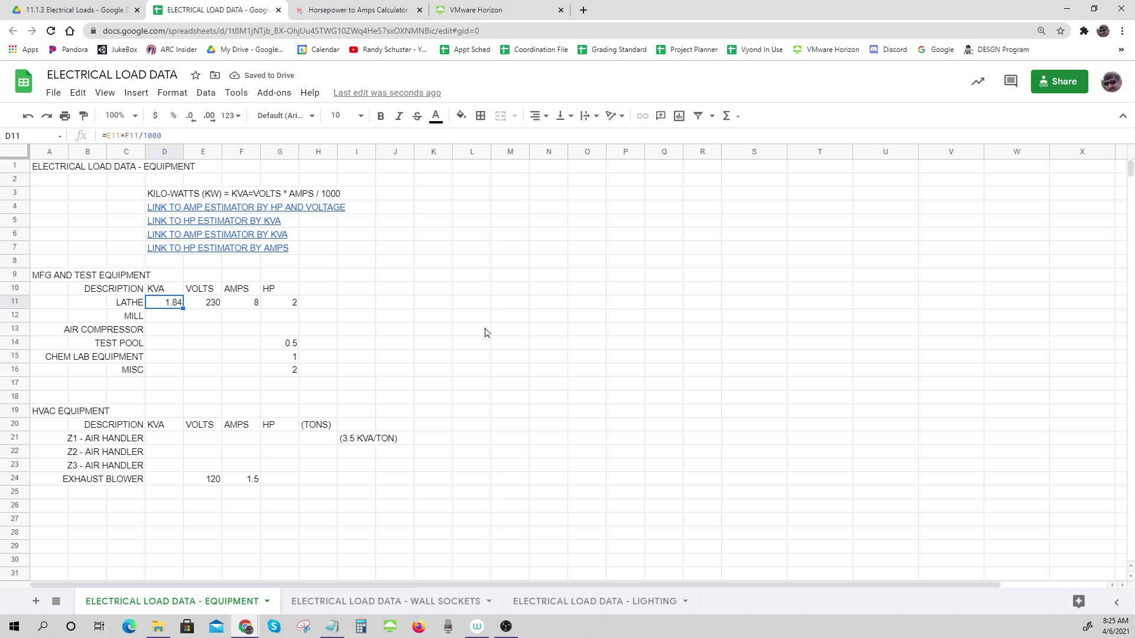
drag(176, 307, 278, 307)
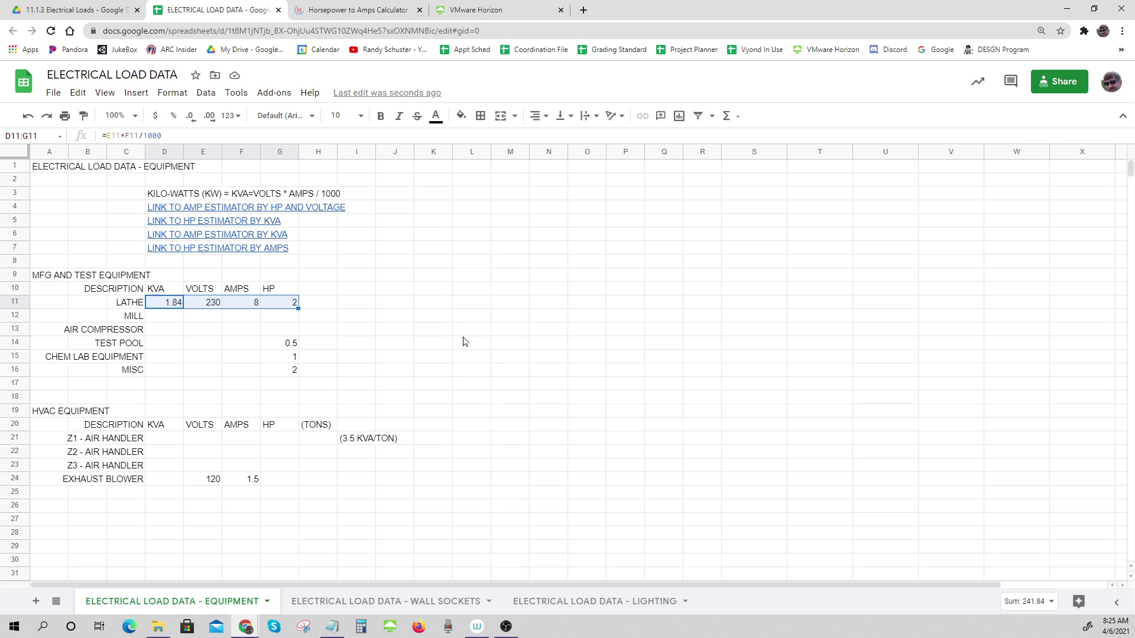
Clear the LATHE values D11:G11 and enter 230 volts and 6 amps for MILL
key(Delete)
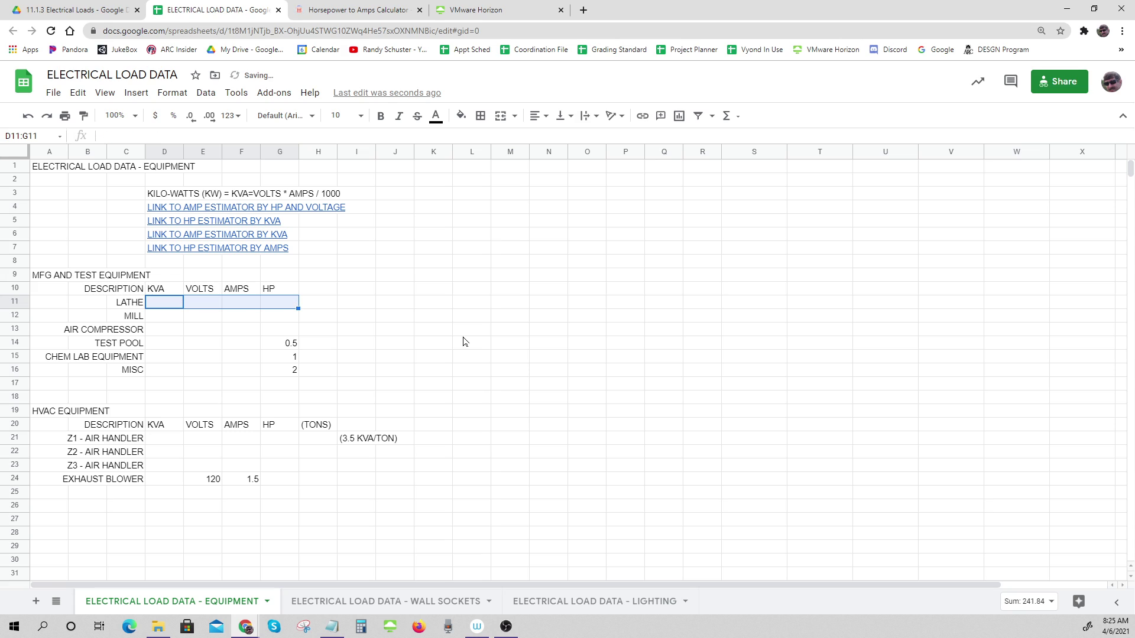
click(464, 342)
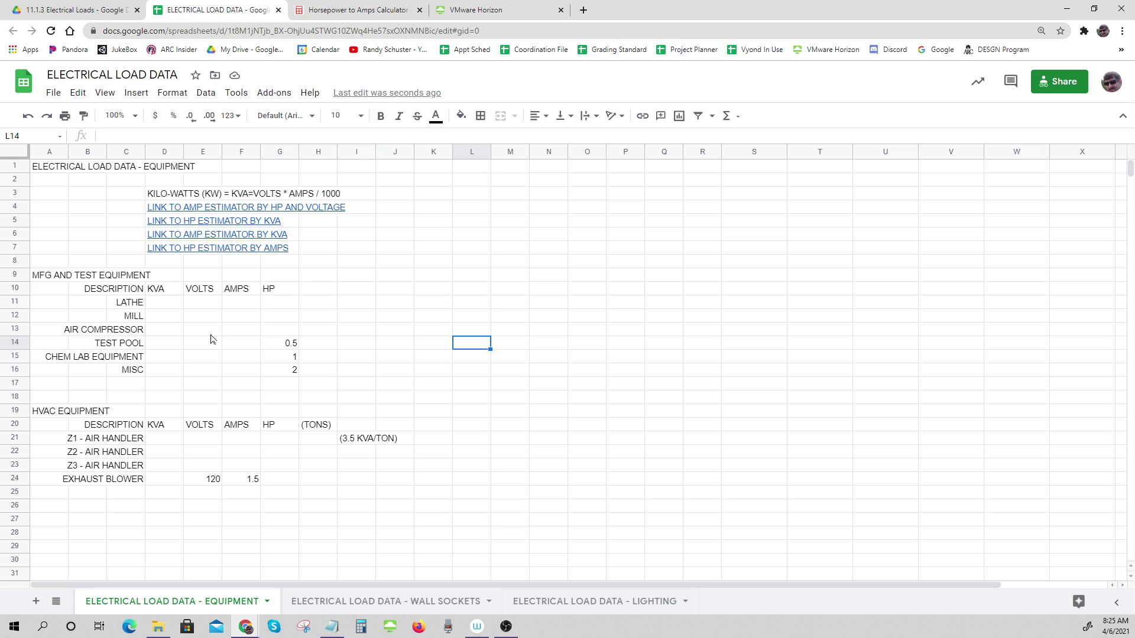
click(199, 319)
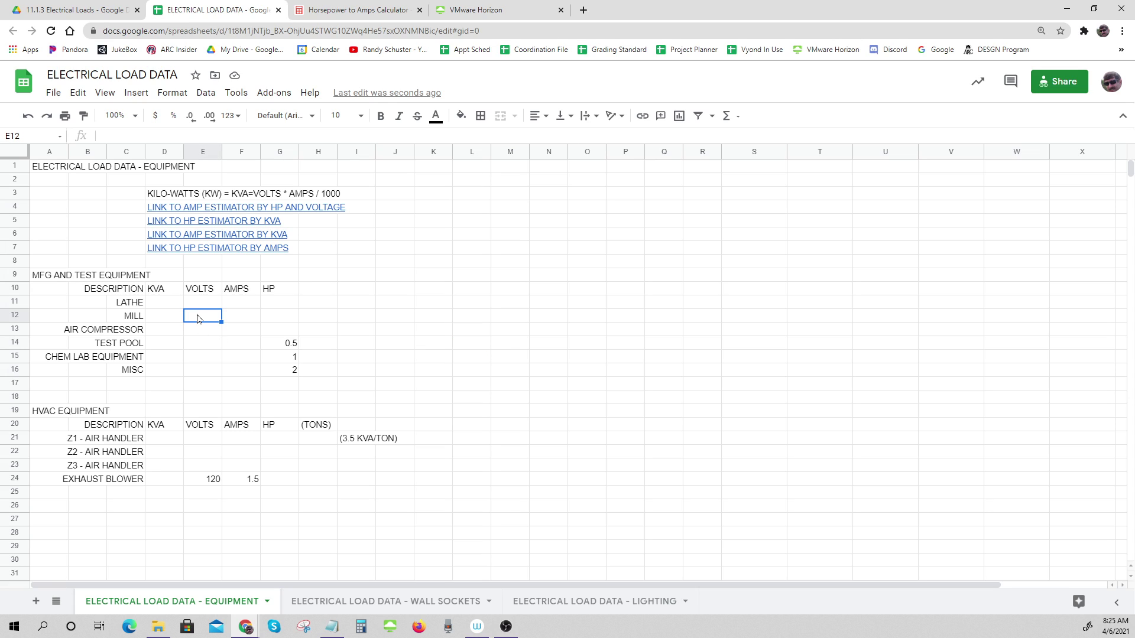
text(230)
click(236, 320)
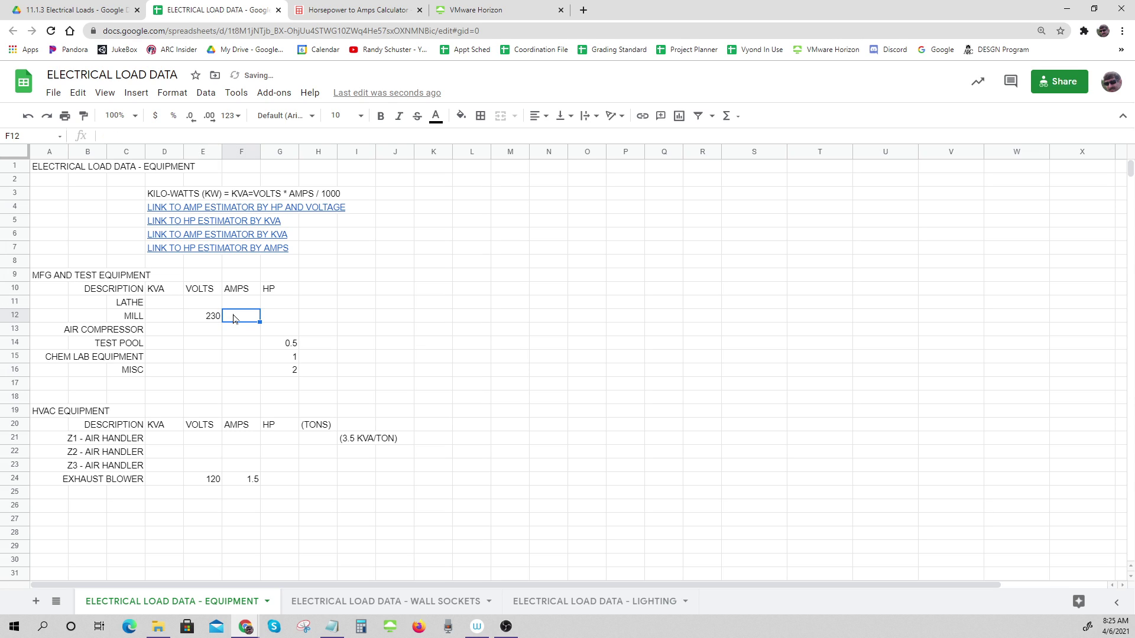
text(6)
click(369, 320)
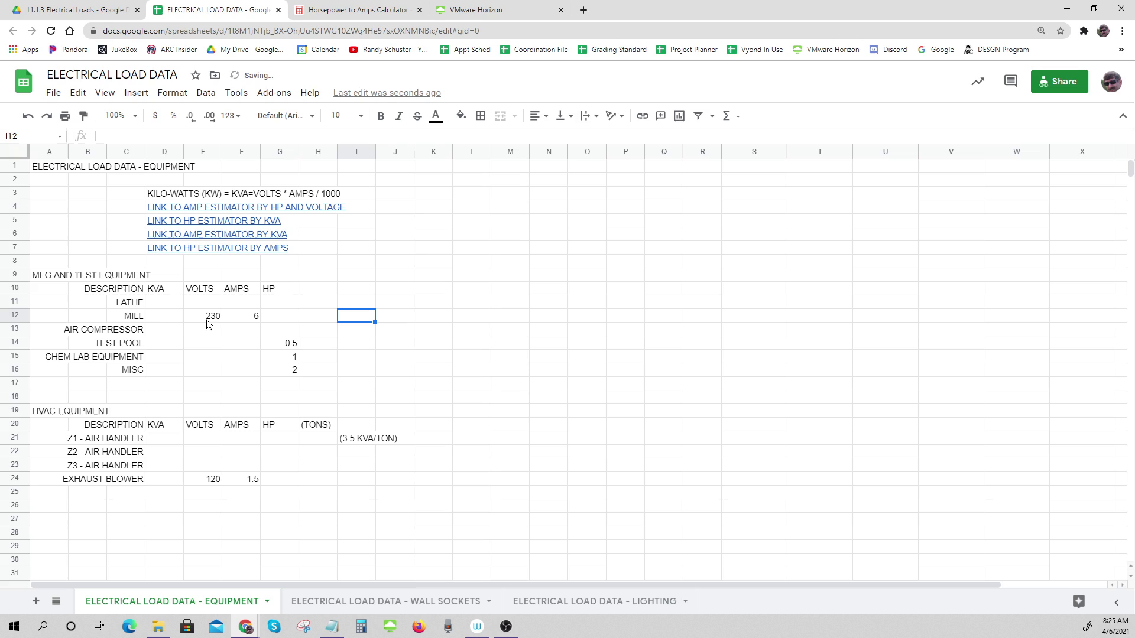
Give MILL the KVA formula =E12*F12/1000 in D12, giving 1.38
click(158, 322)
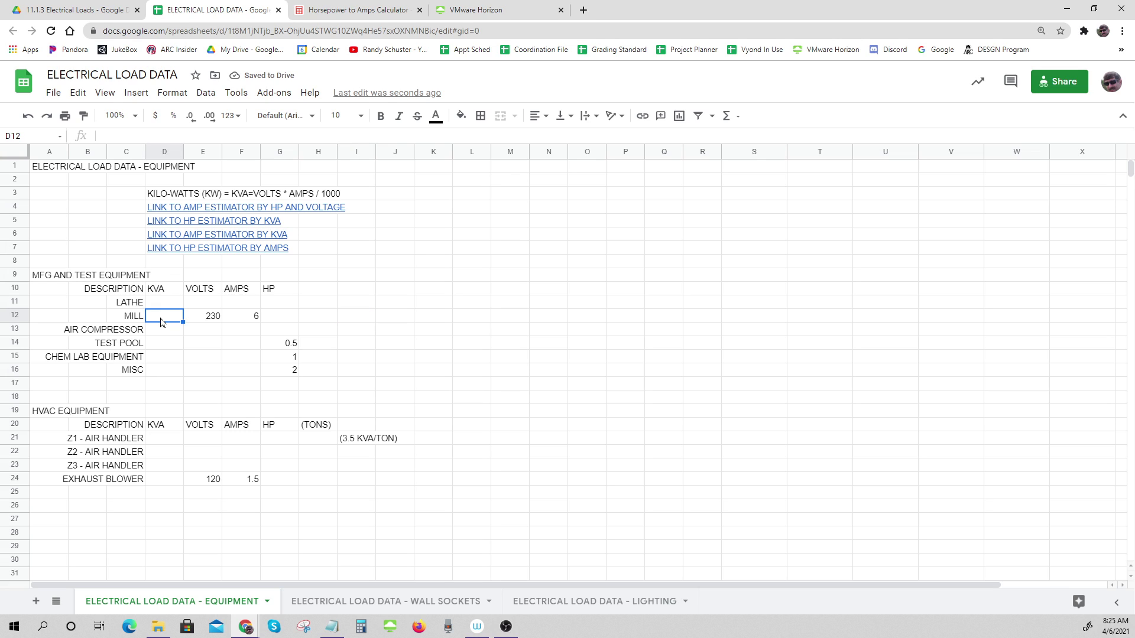
text(=)
click(195, 322)
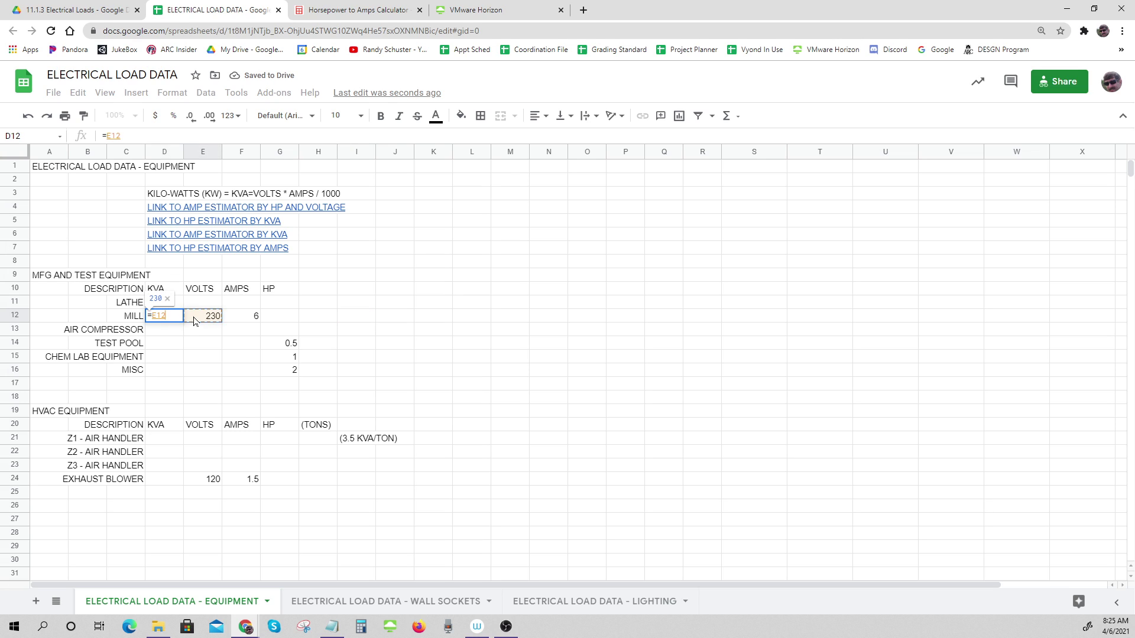
text(*)
click(248, 321)
text(/1000)
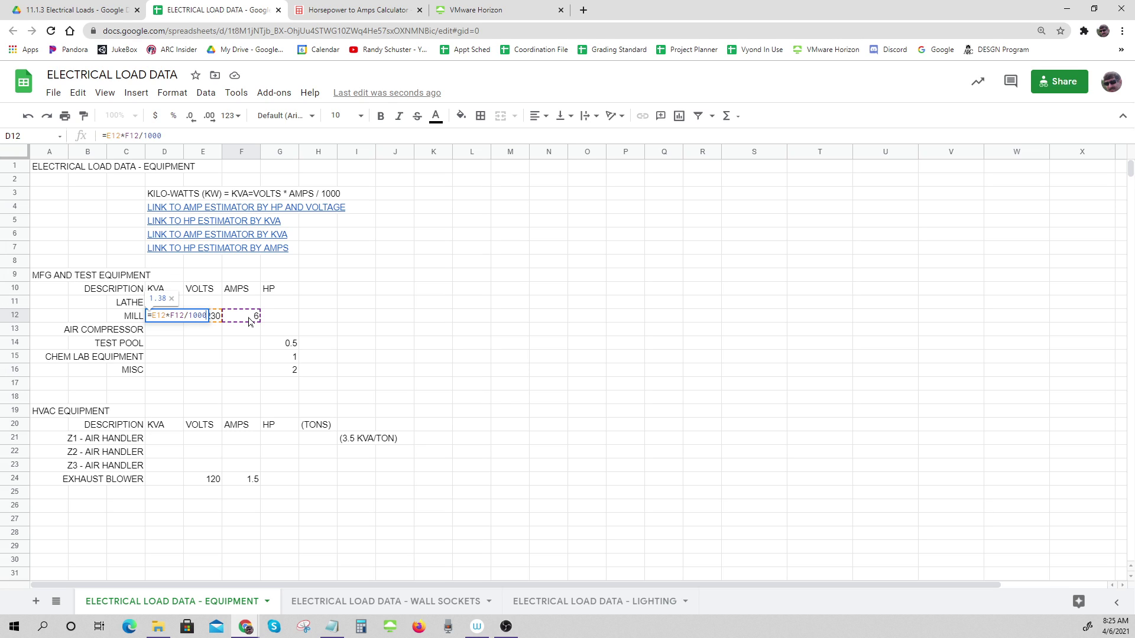
key(Return)
click(284, 321)
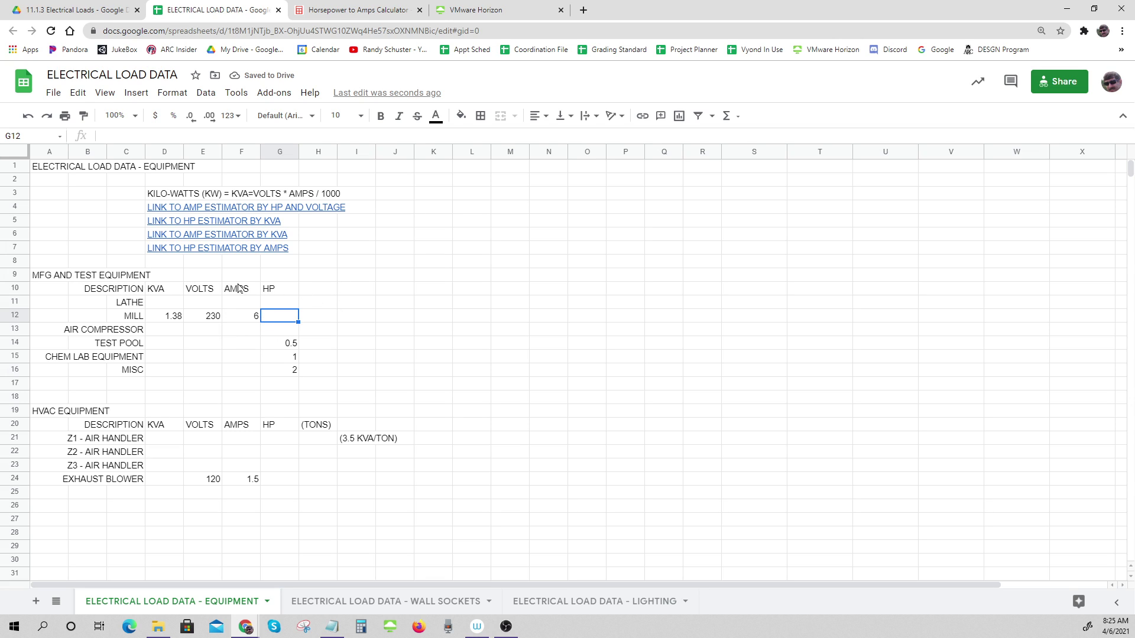
click(201, 224)
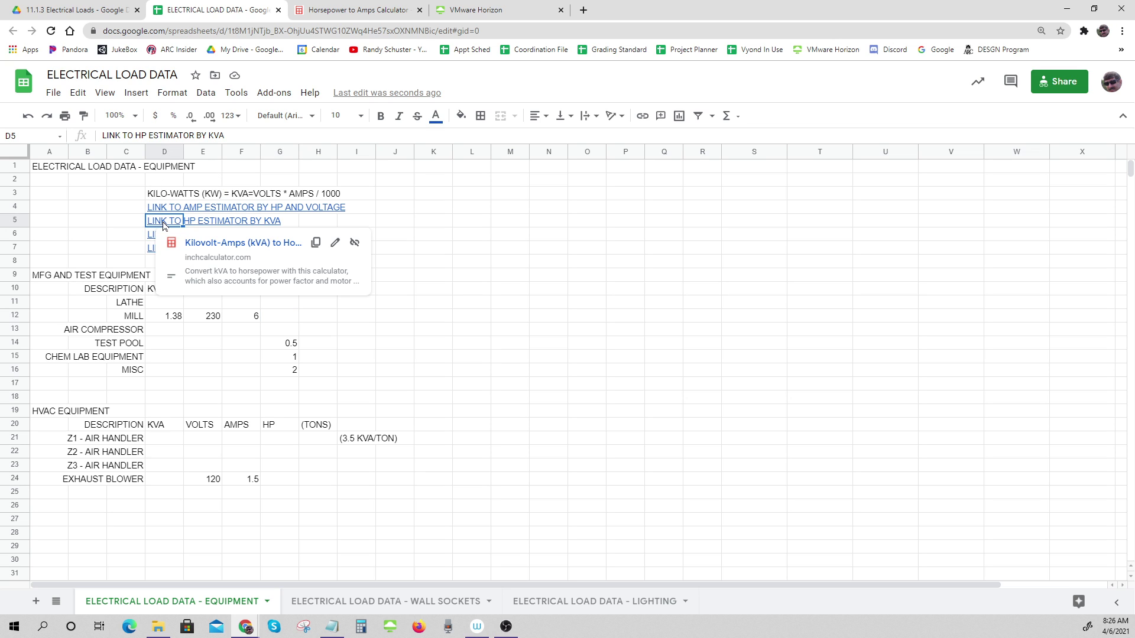
Convert the MILL's 1.38 kVA to 1.48 HP in the kVA to Horsepower calculator
click(201, 243)
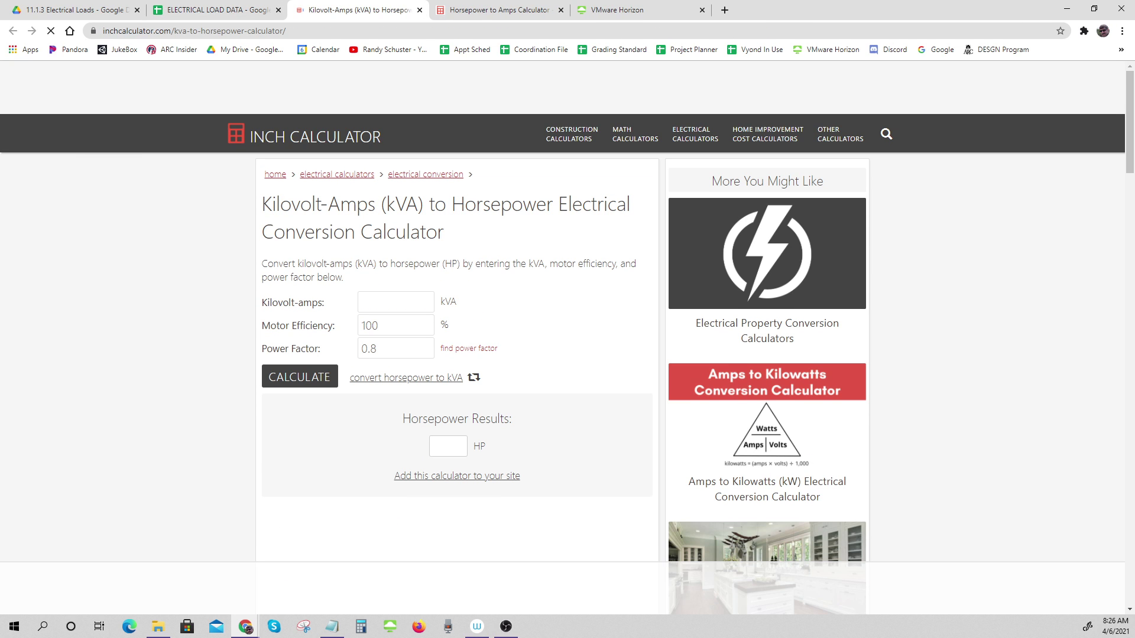
click(393, 302)
click(223, 13)
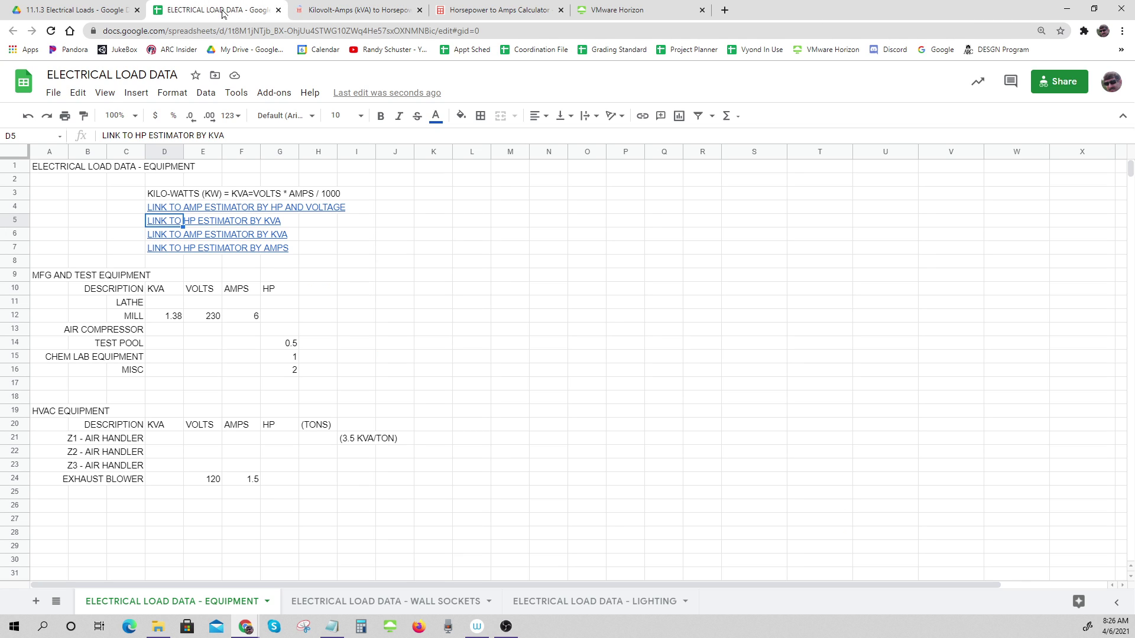
click(334, 15)
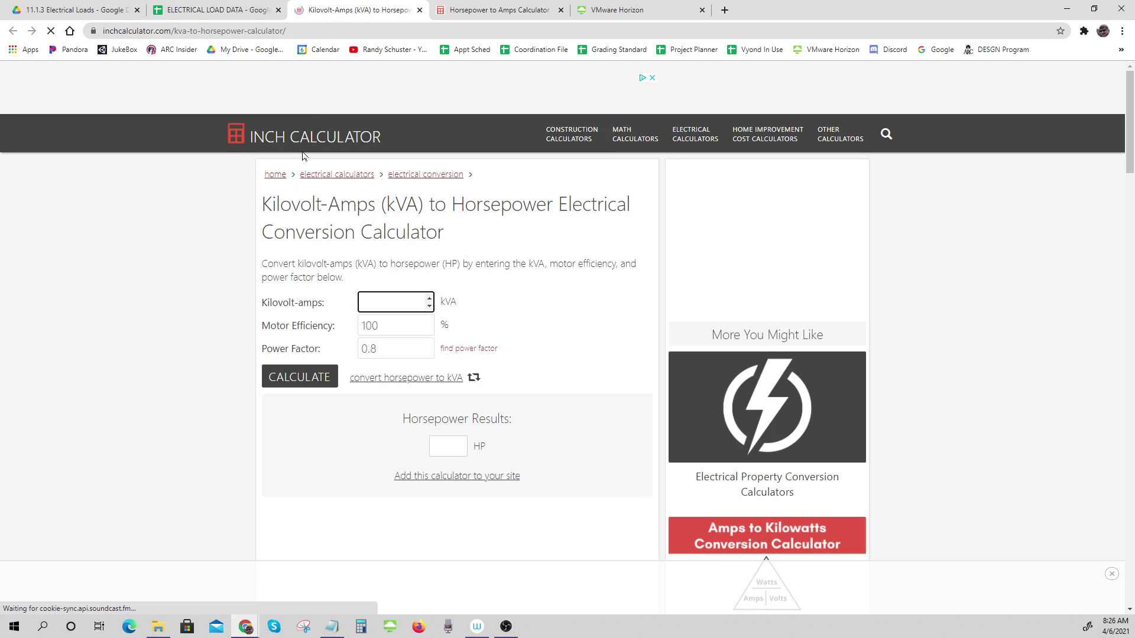
text(1.38)
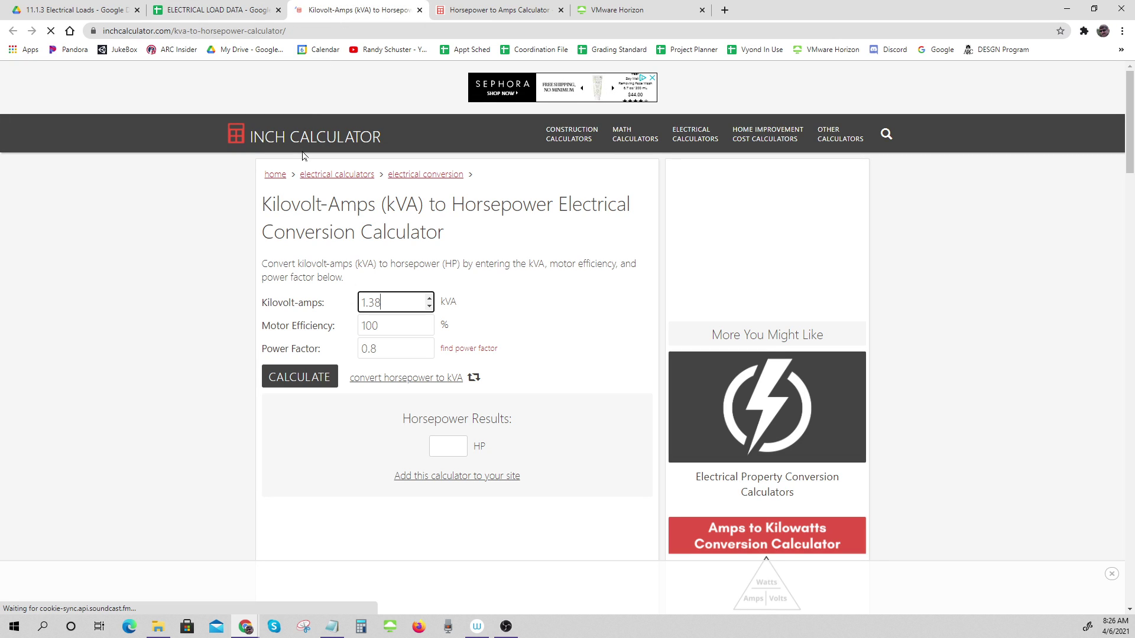
click(299, 377)
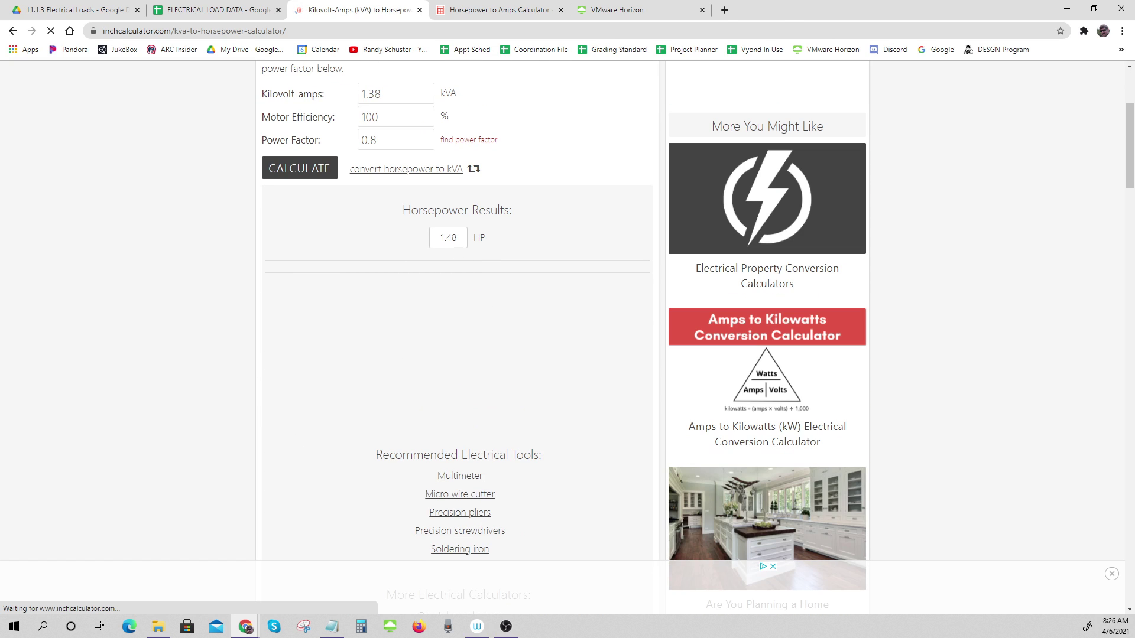
Record 1.5 HP for MILL in G12, then clear the MILL values D12:G12
click(184, 10)
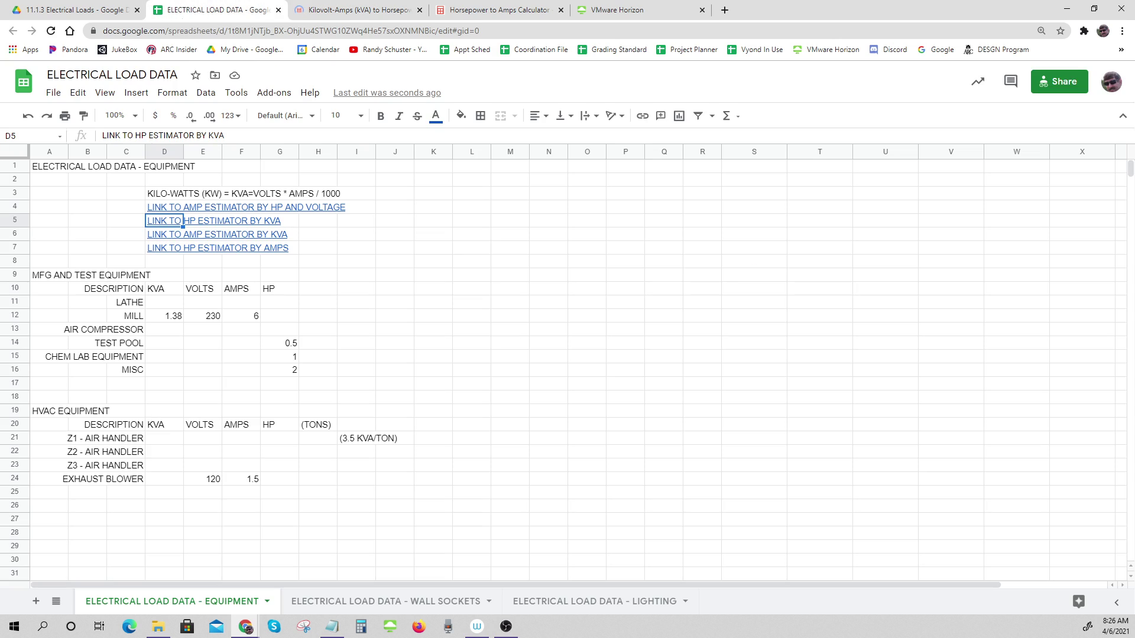
click(273, 318)
text(1)
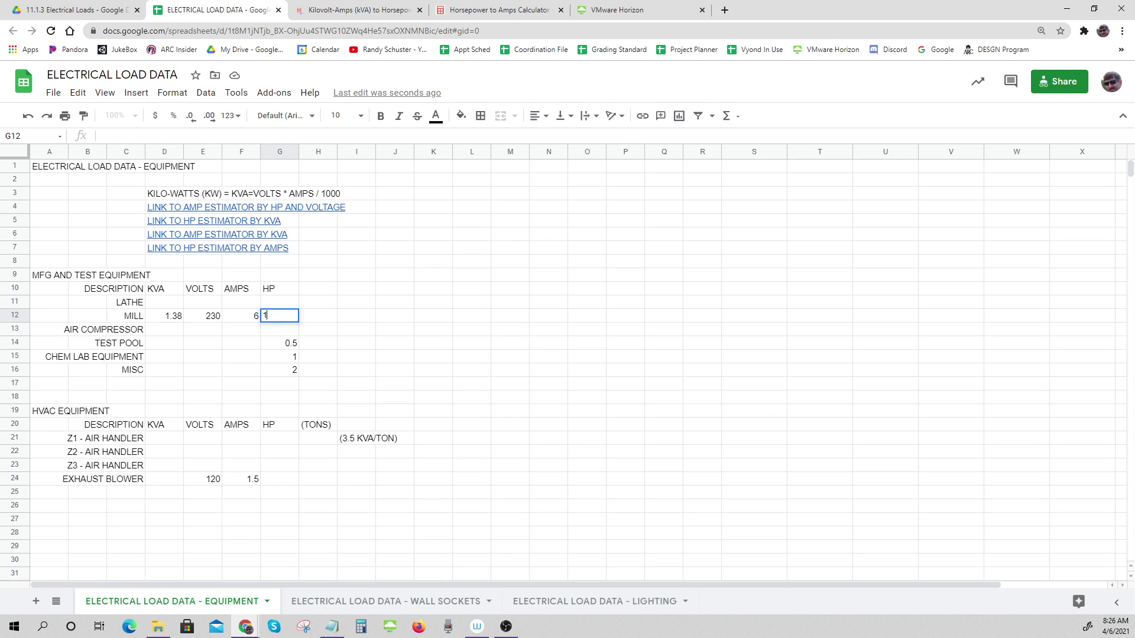
text(.5)
key(Return)
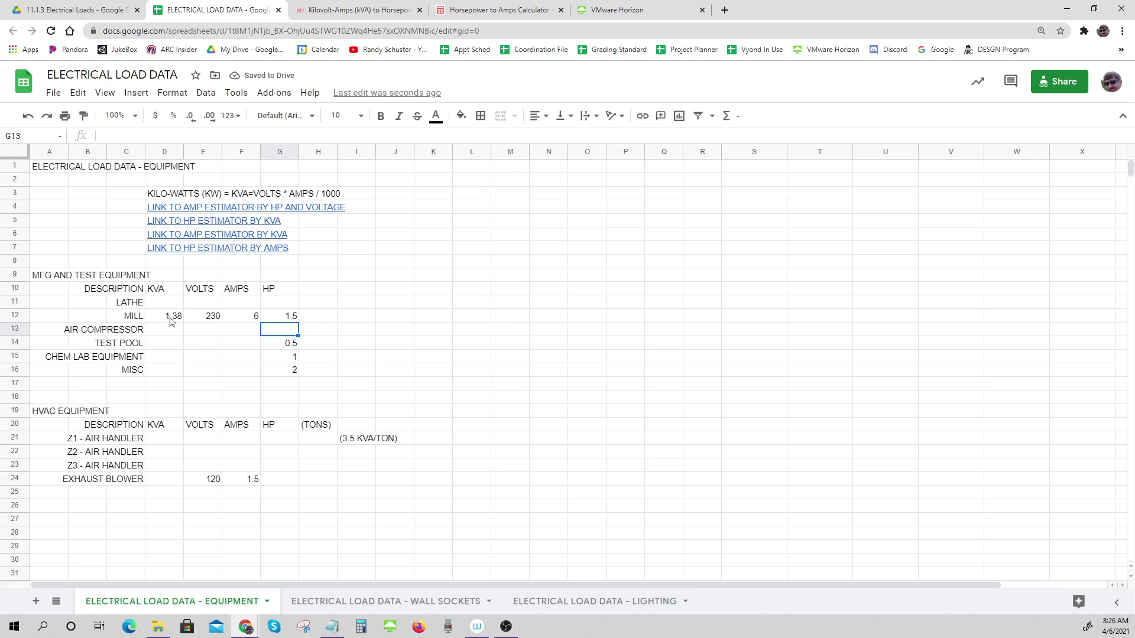
drag(171, 319, 286, 320)
key(Delete)
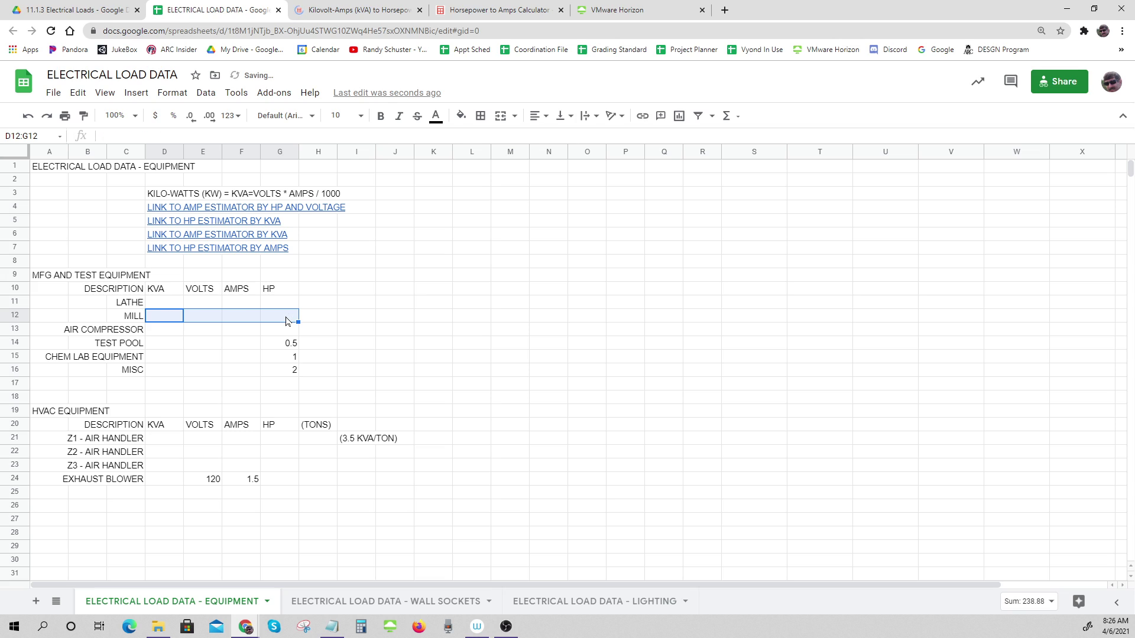
click(216, 332)
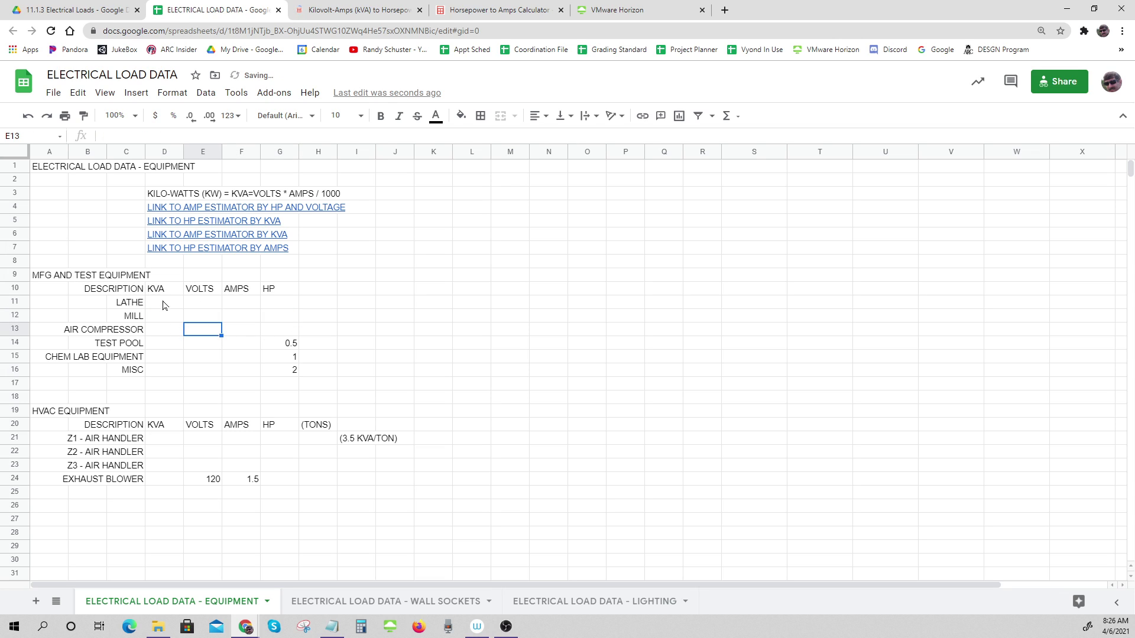
drag(166, 304, 288, 360)
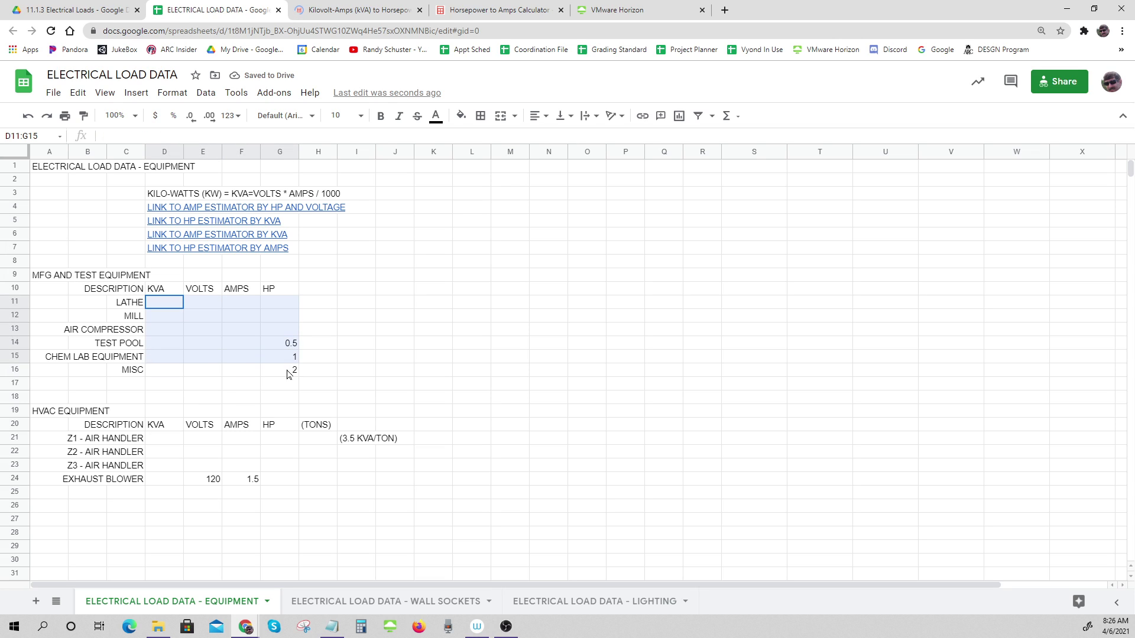
click(429, 371)
drag(171, 445, 275, 483)
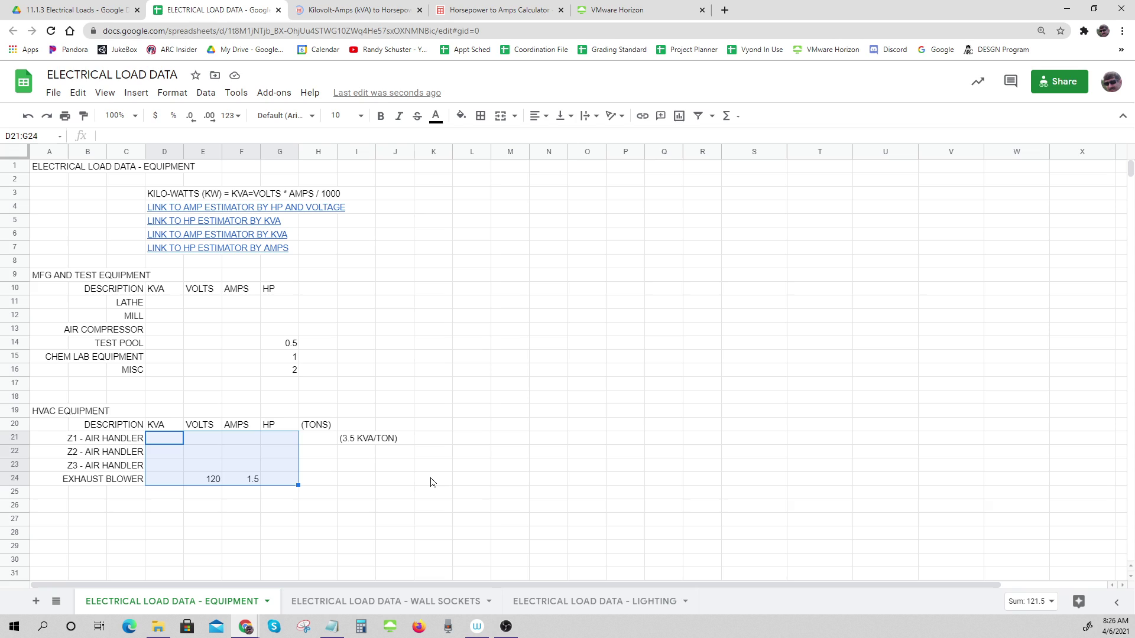
click(431, 482)
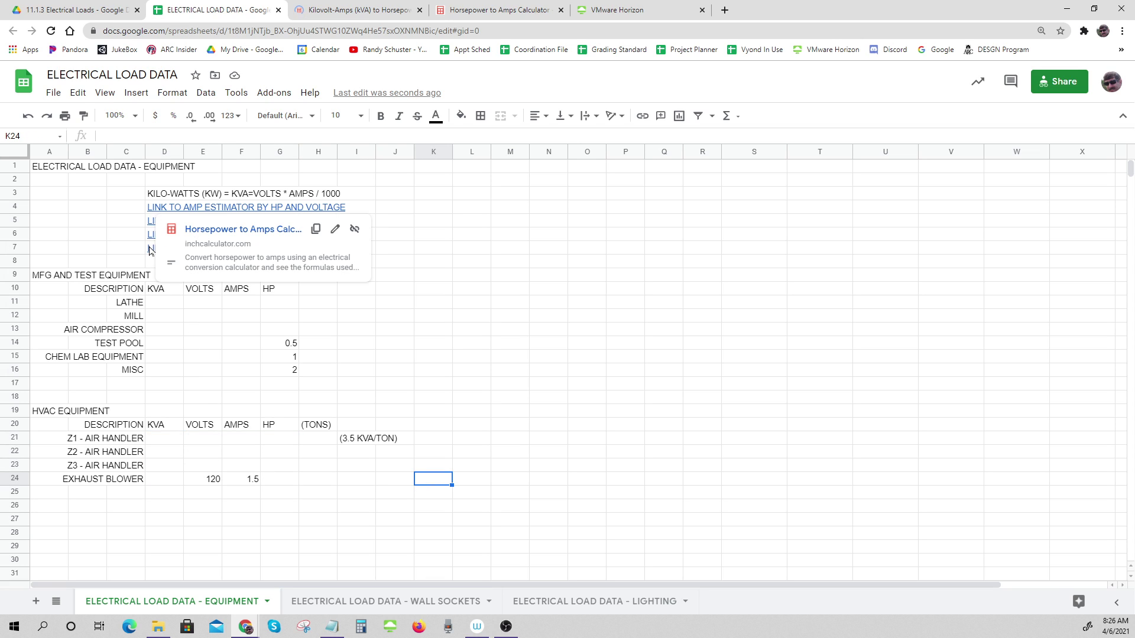
click(83, 222)
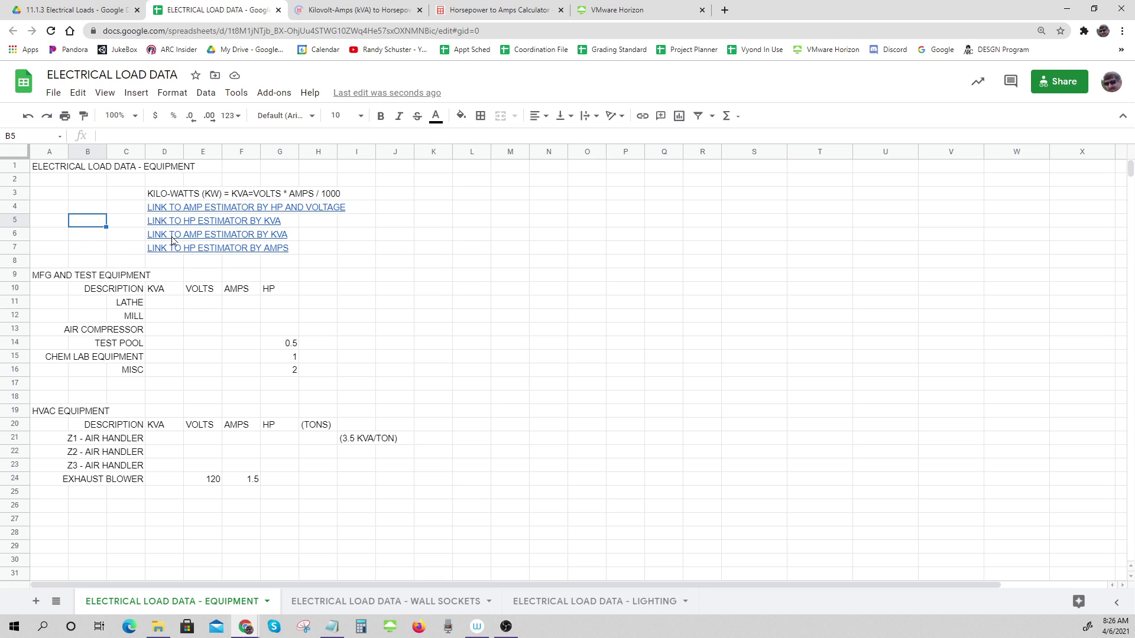
mouse_move(169, 253)
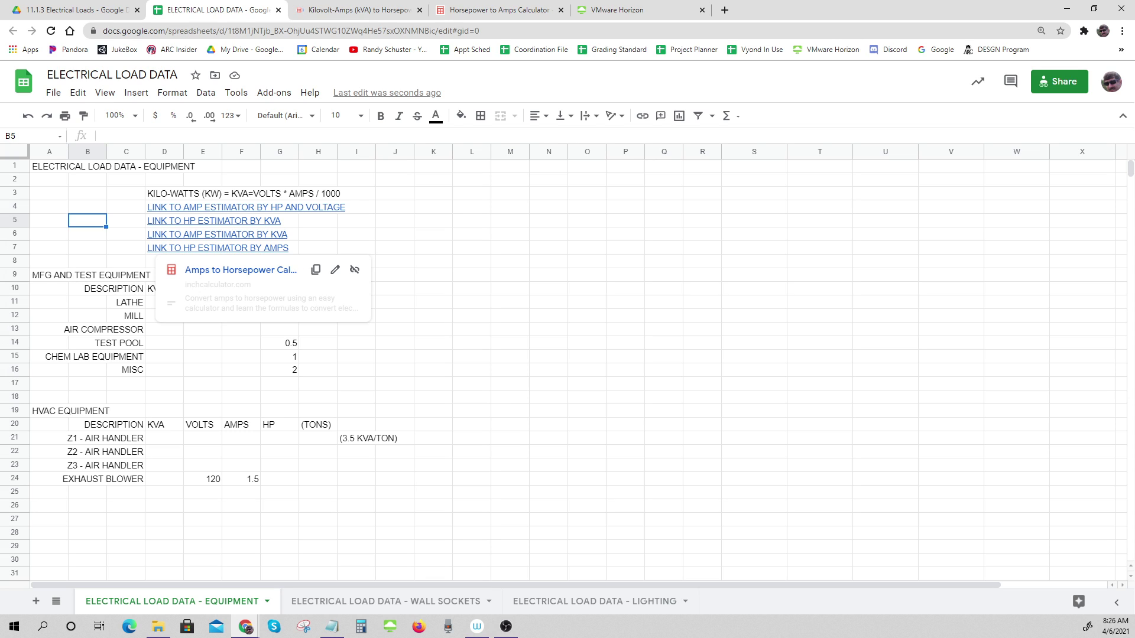
click(478, 317)
click(163, 304)
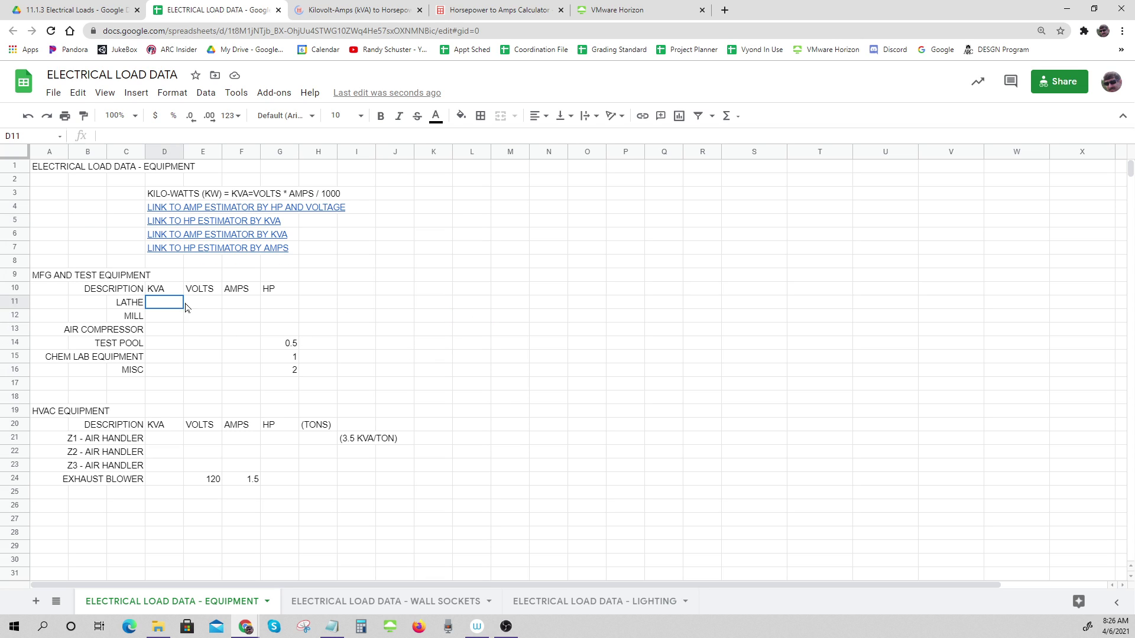
drag(185, 307, 293, 370)
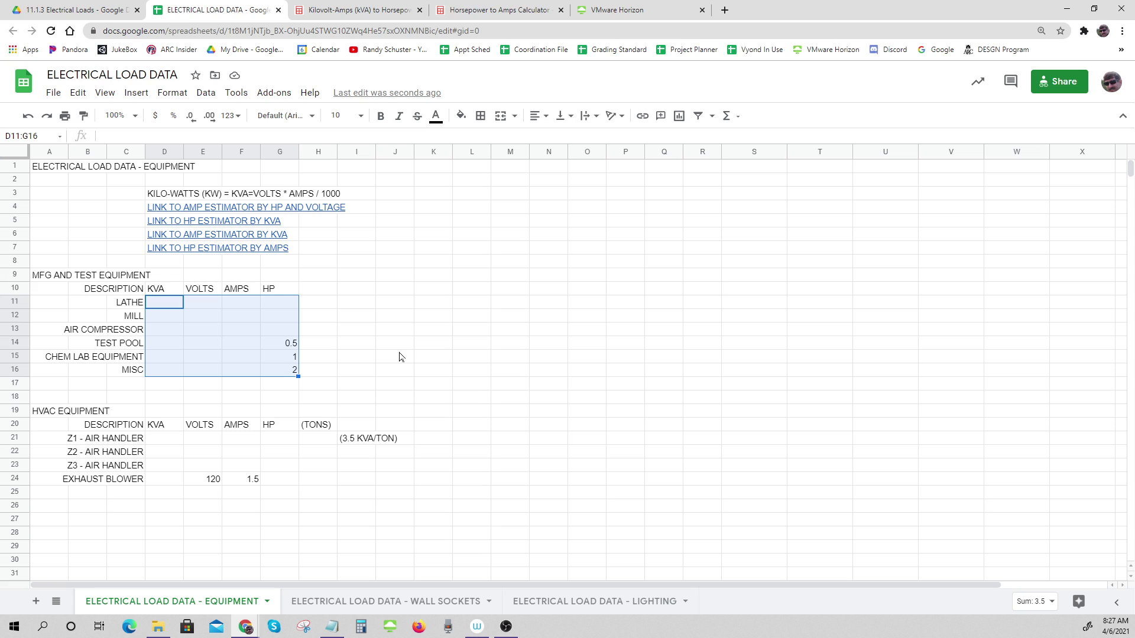
click(400, 357)
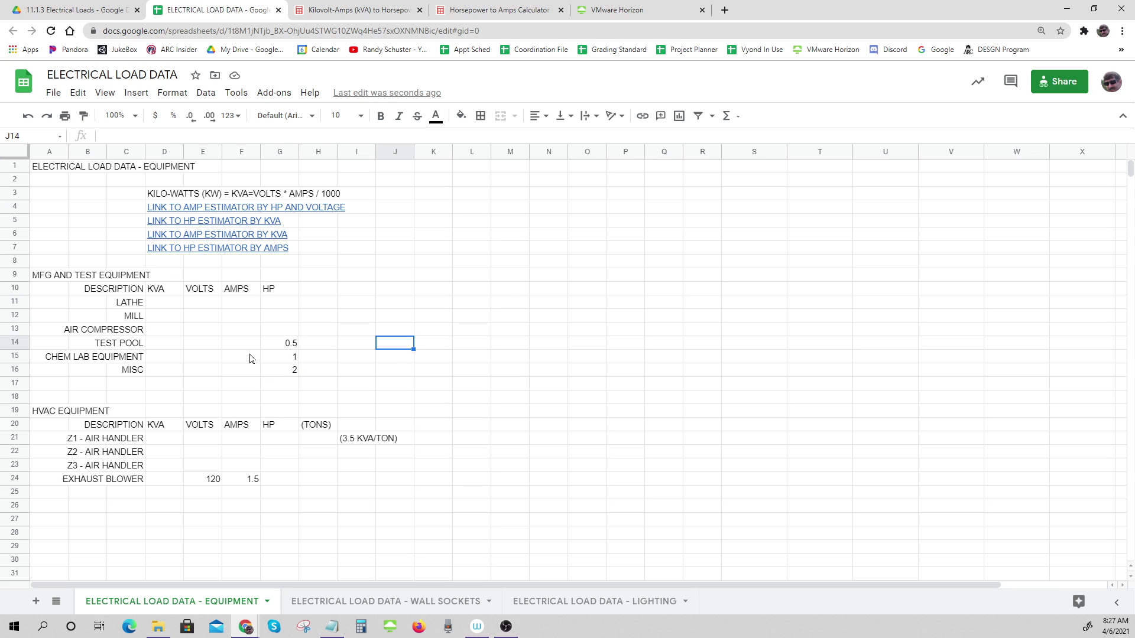
drag(155, 304, 289, 375)
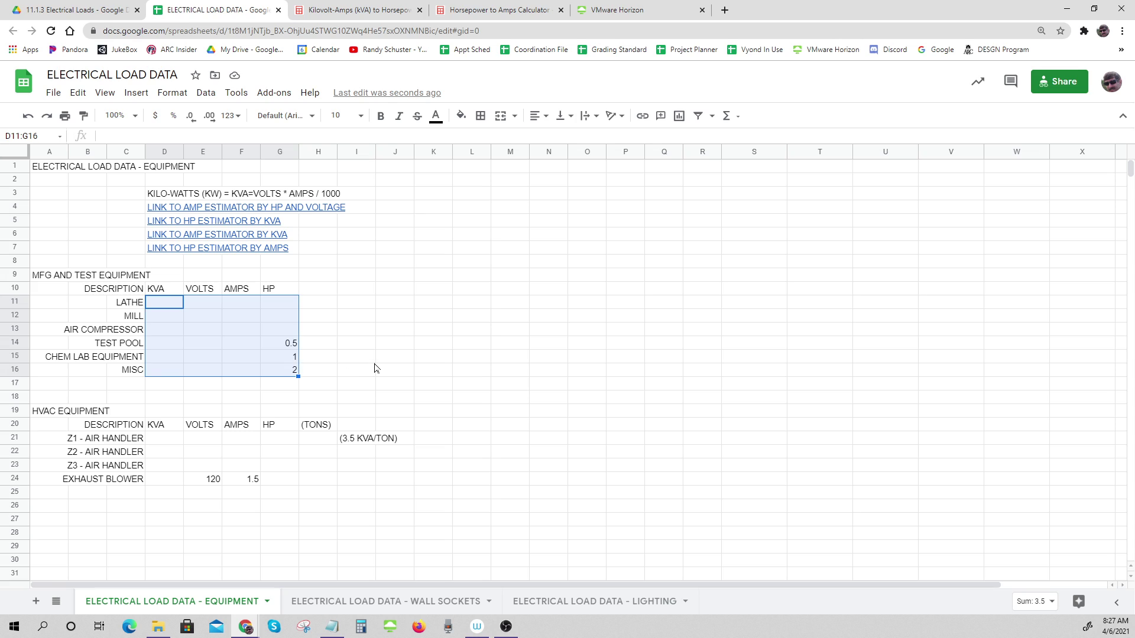
click(372, 357)
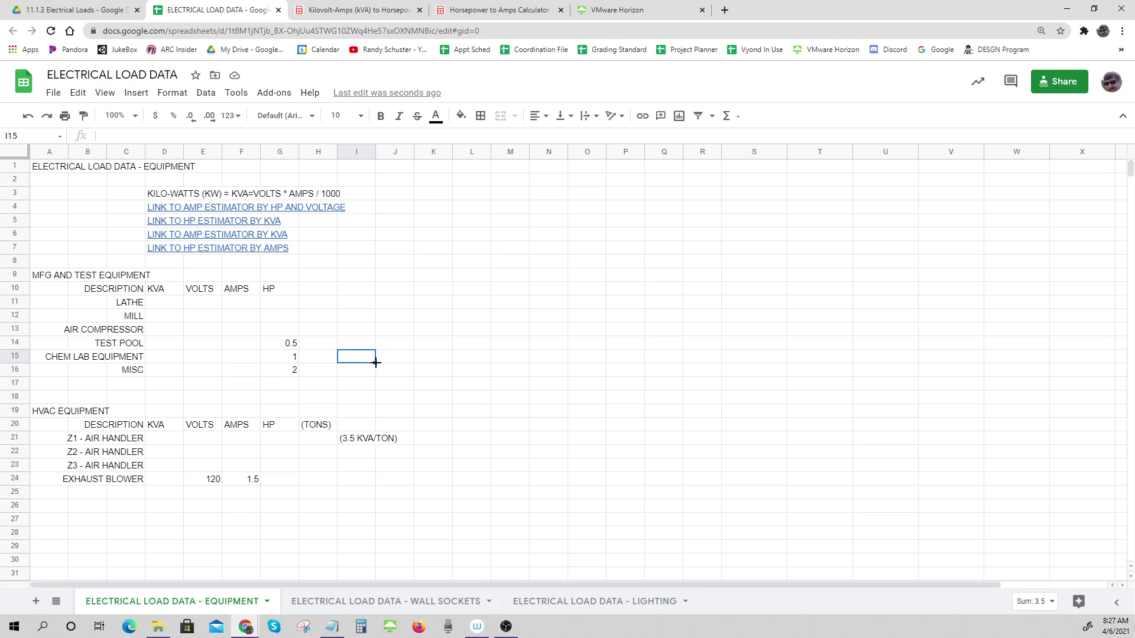
click(130, 305)
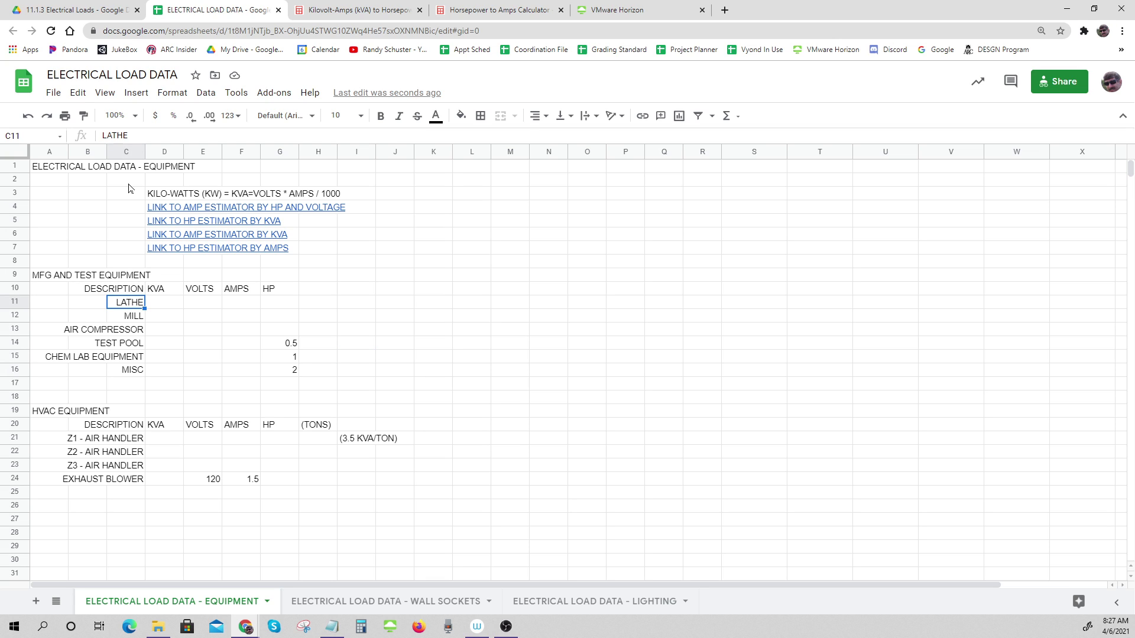
Preview the Wurth Powermatic Lathe Specs image to read its 230 V and 20 A ratings
click(101, 12)
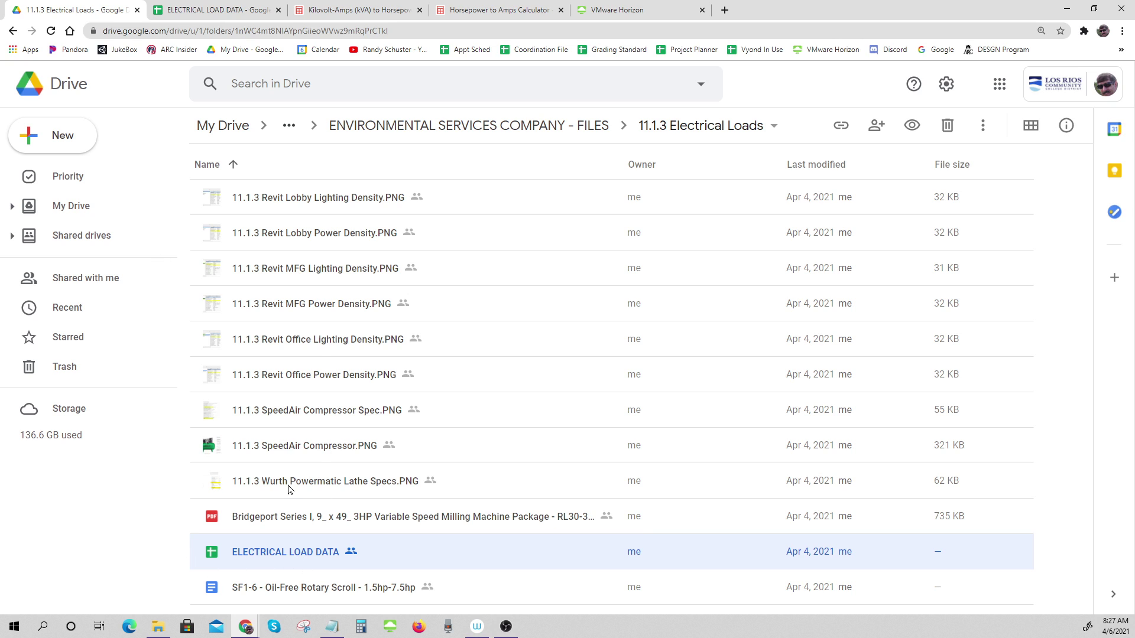
key(ctrl)
key(ctrl)
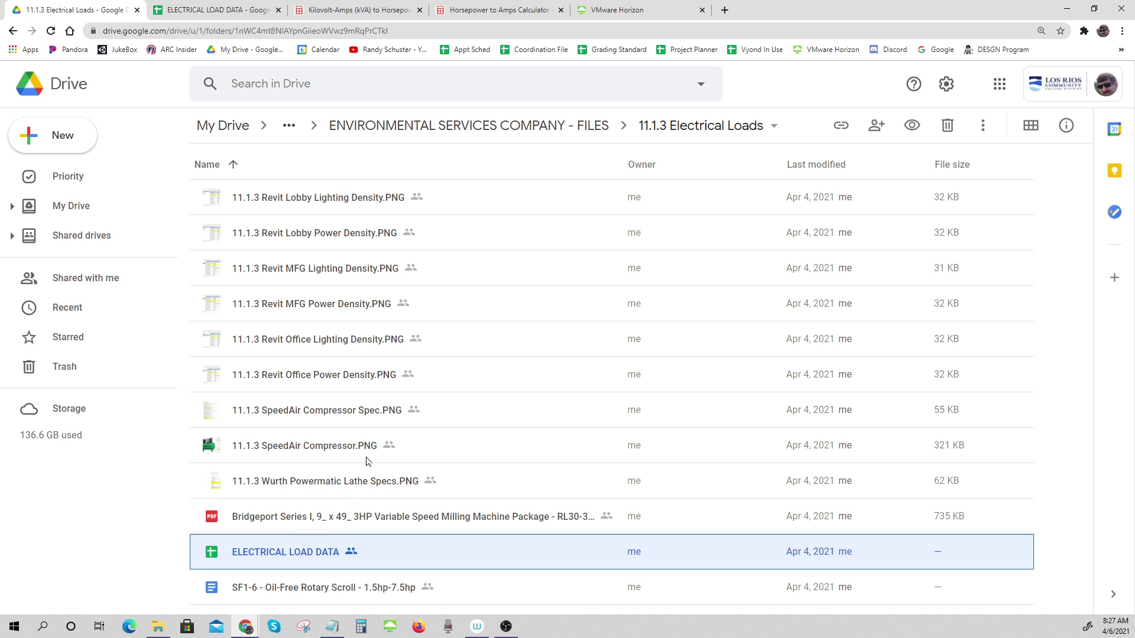
double_click(299, 482)
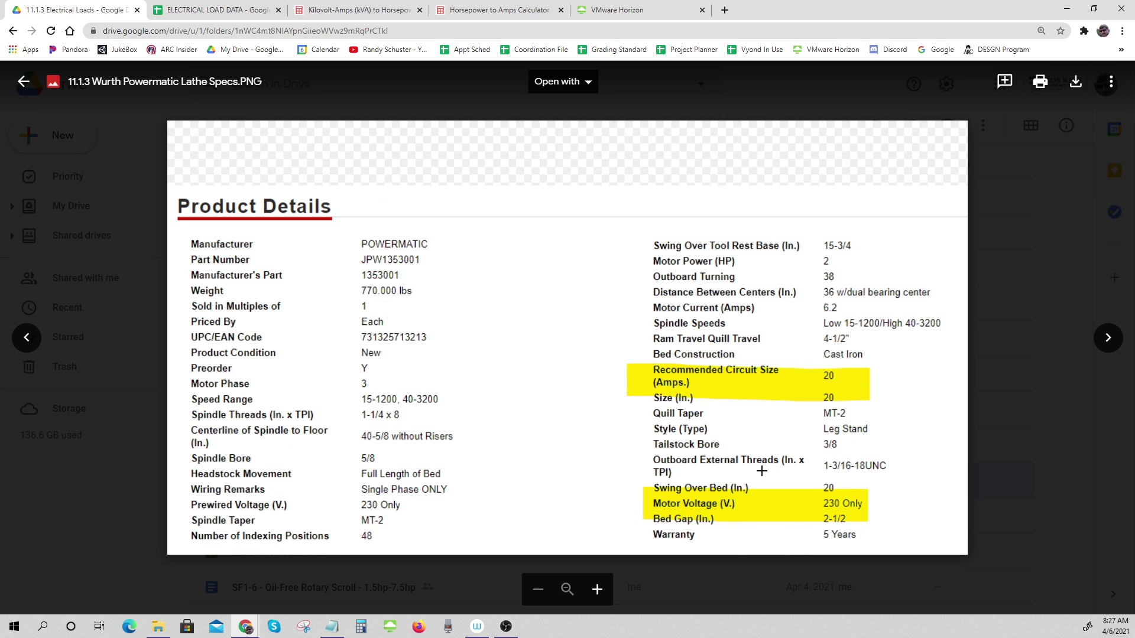
key(ctrl)
key(ctrl)
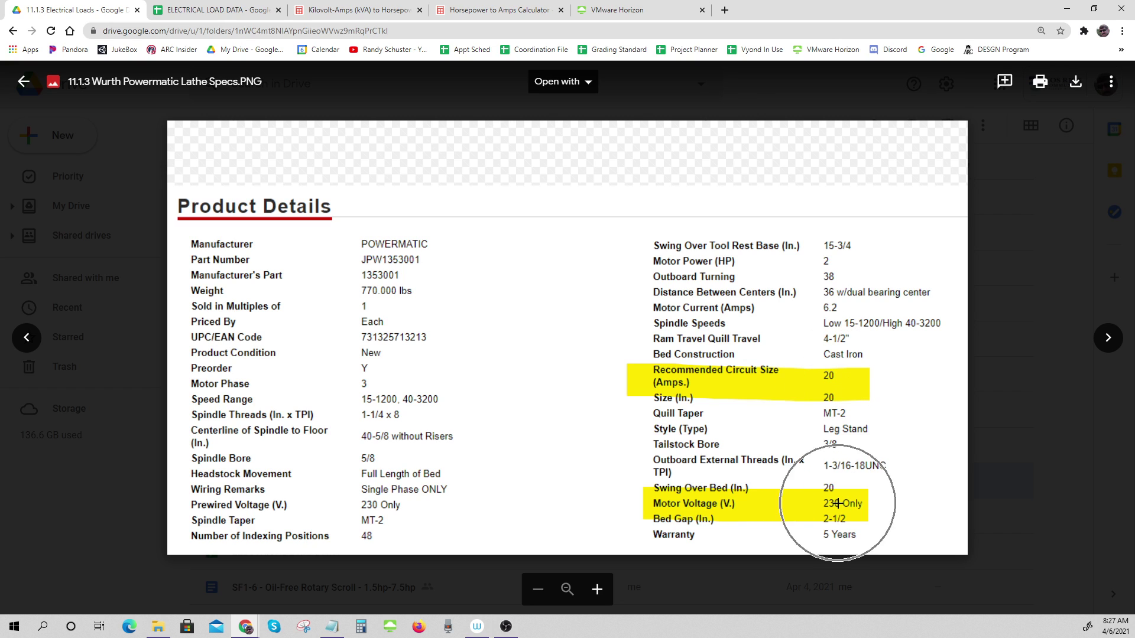
key(ctrl)
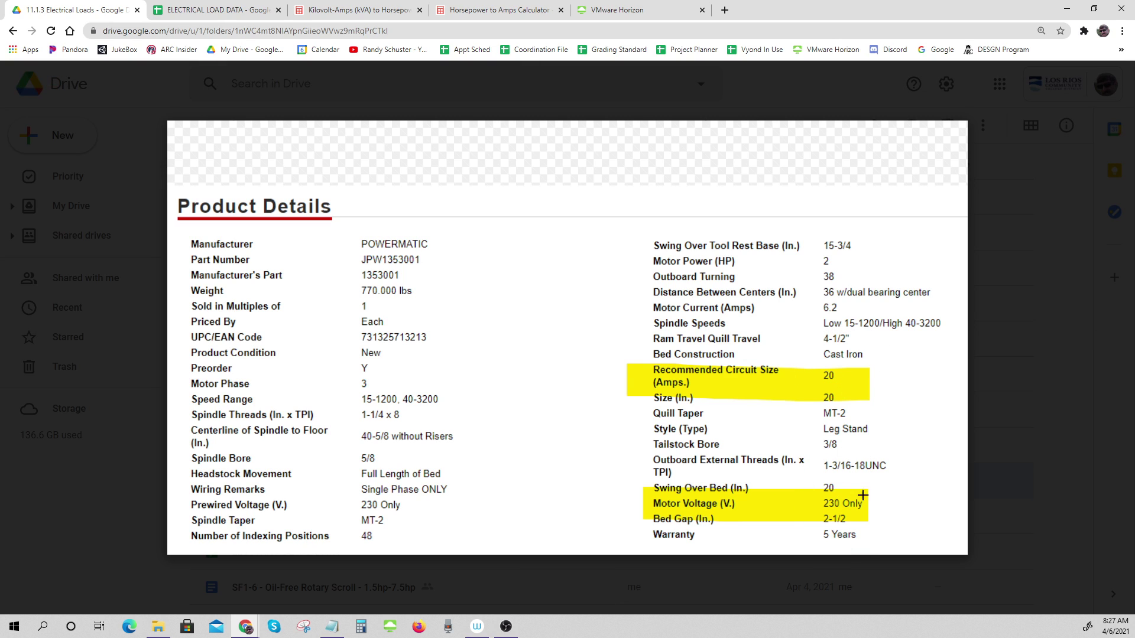
key(ctrl)
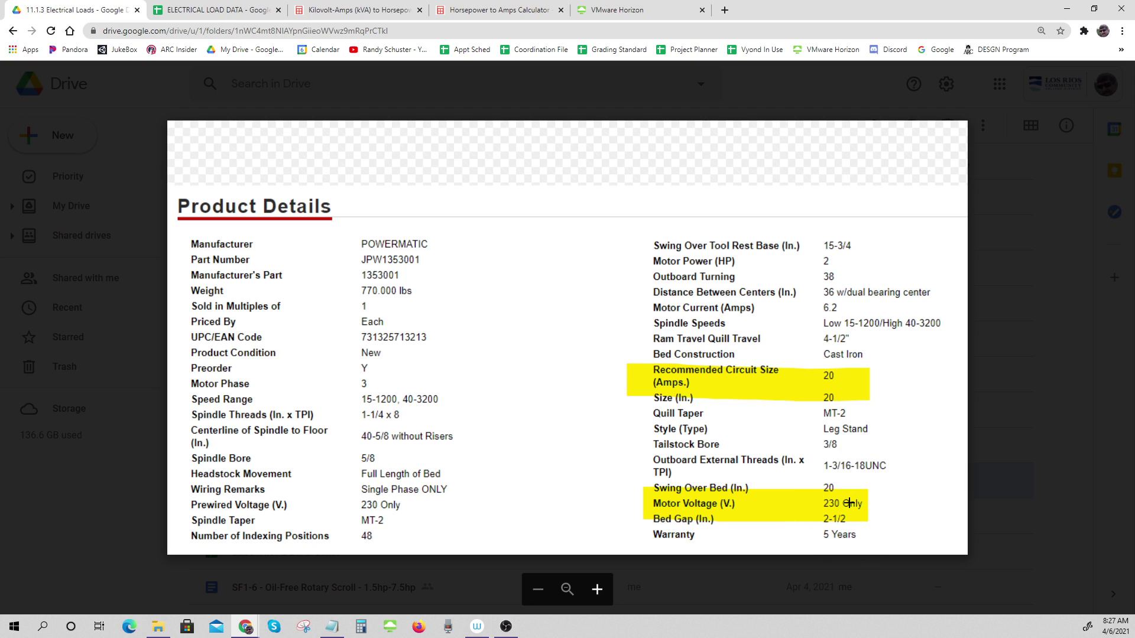
key(ctrl)
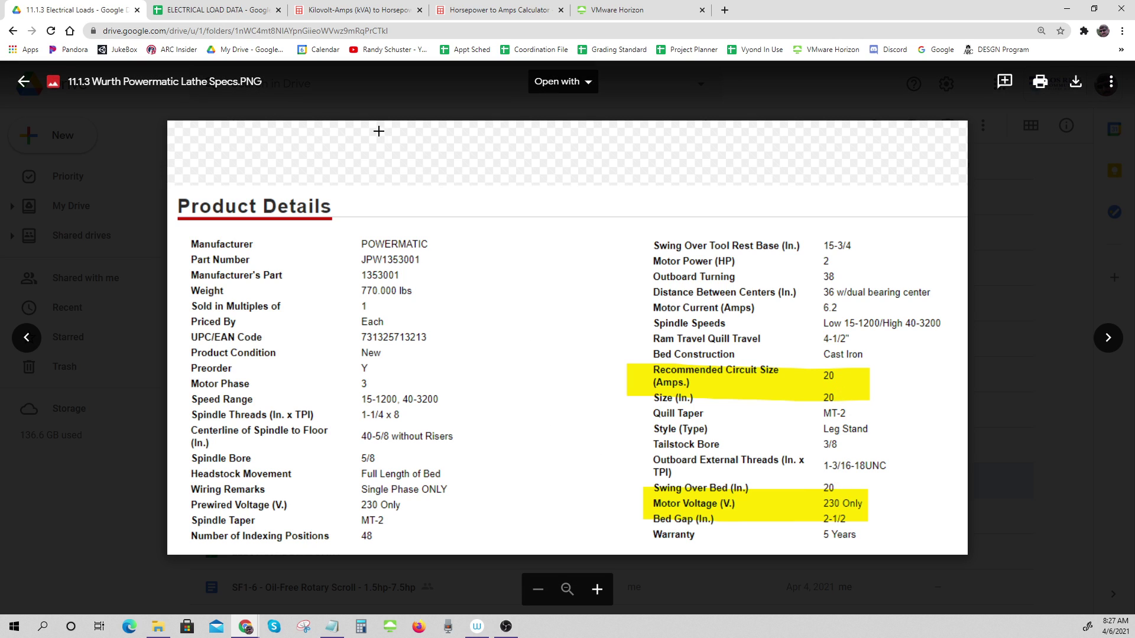
click(24, 82)
Enter 20 amps in F11 and 230 volts in E11 for the lathe
click(223, 13)
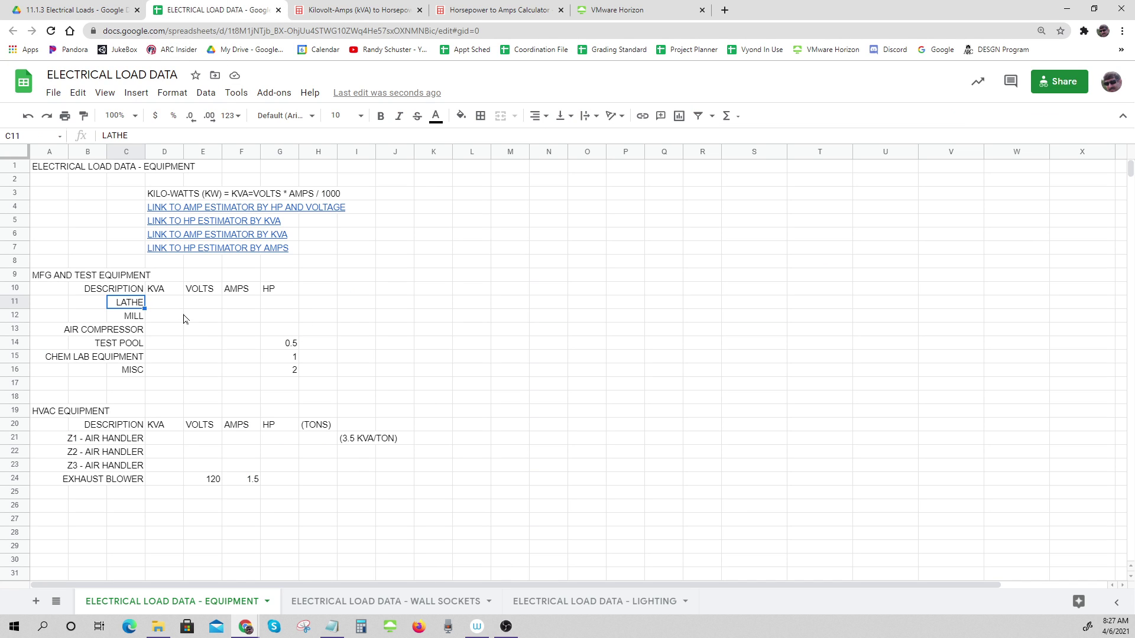
click(232, 304)
text(2)
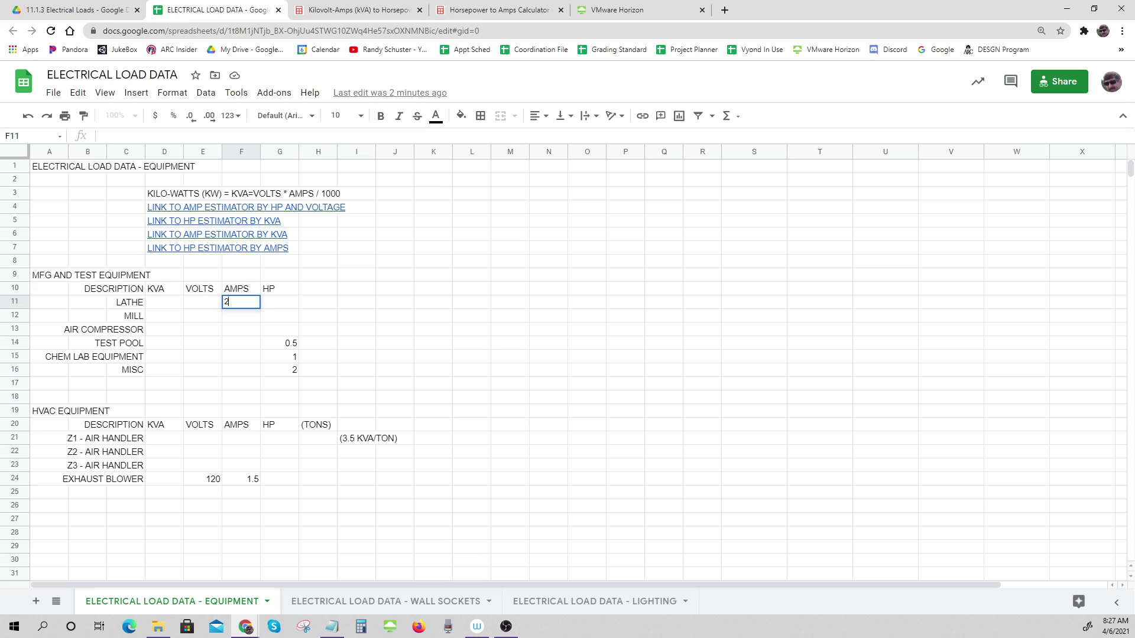
text(0)
click(206, 305)
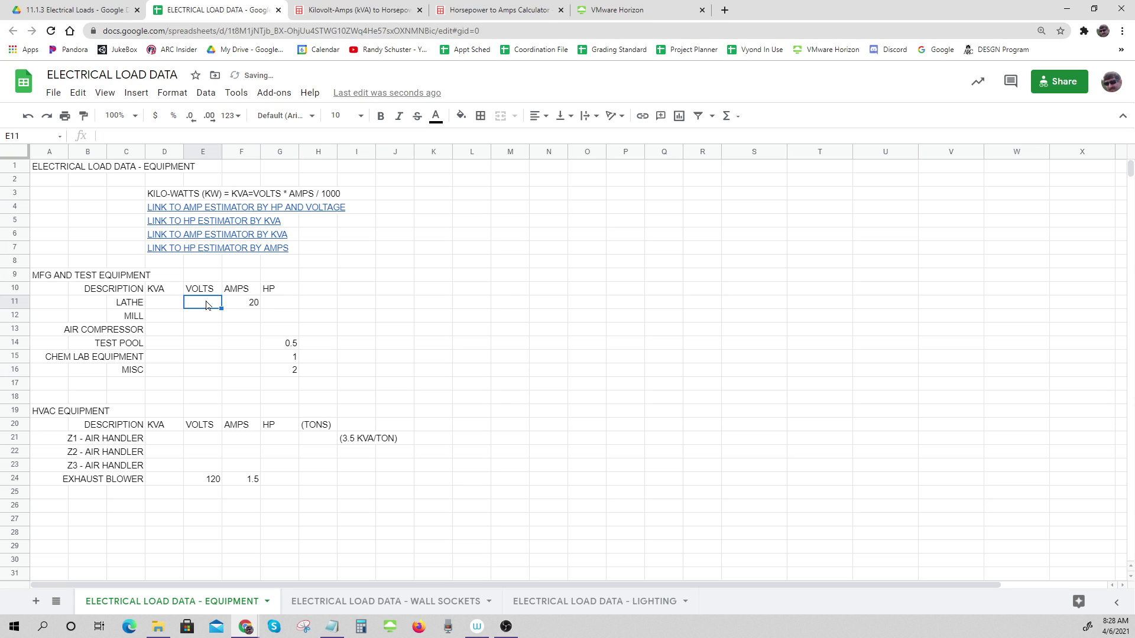
text(230)
key(Return)
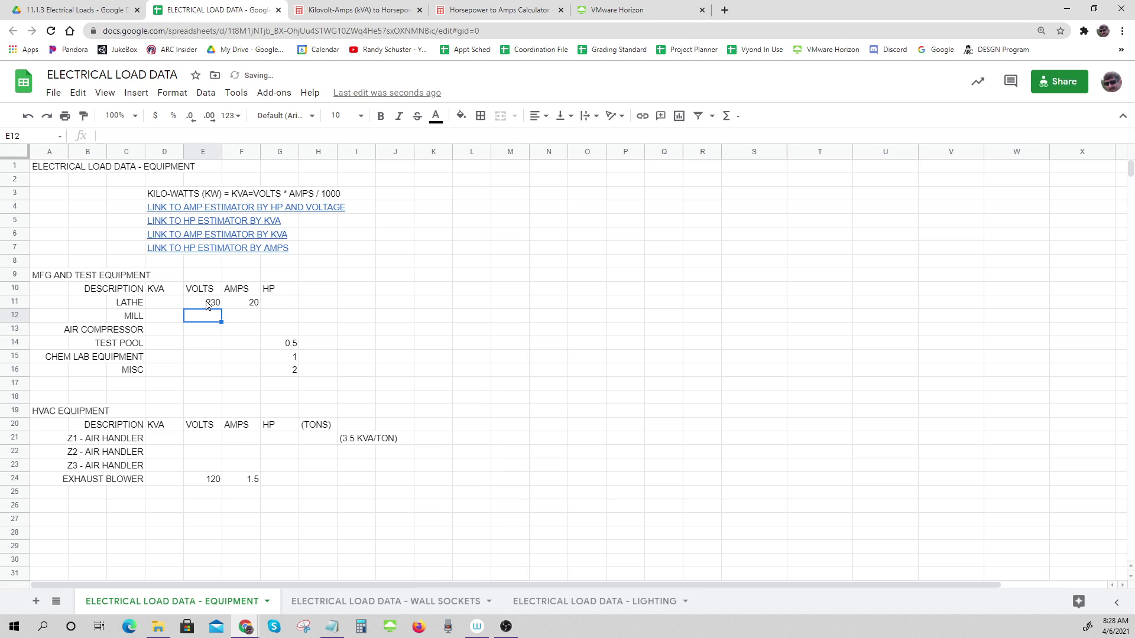
Compute the lathe KVA in D11 as =E11*F11/1000, giving 4.6
click(160, 307)
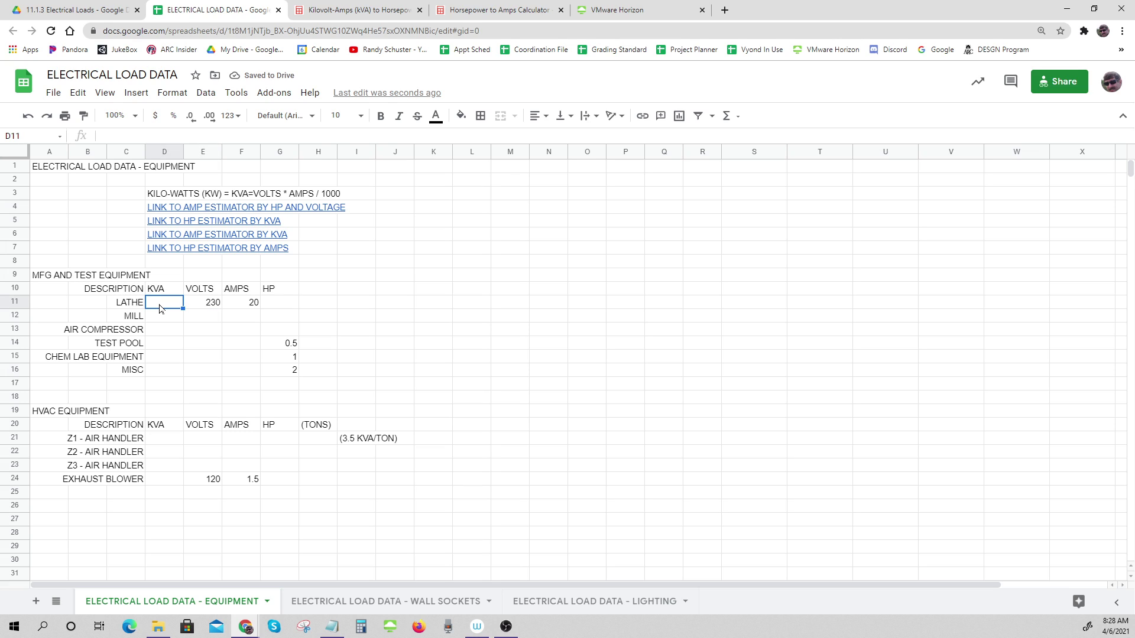
text(=)
click(196, 308)
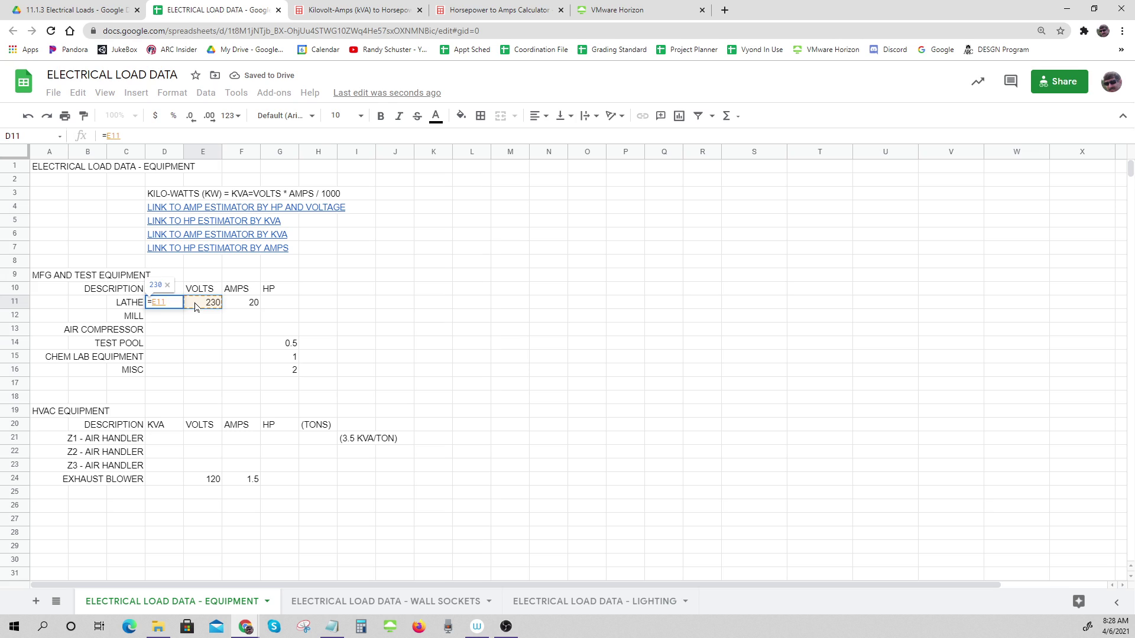
text(*)
click(245, 307)
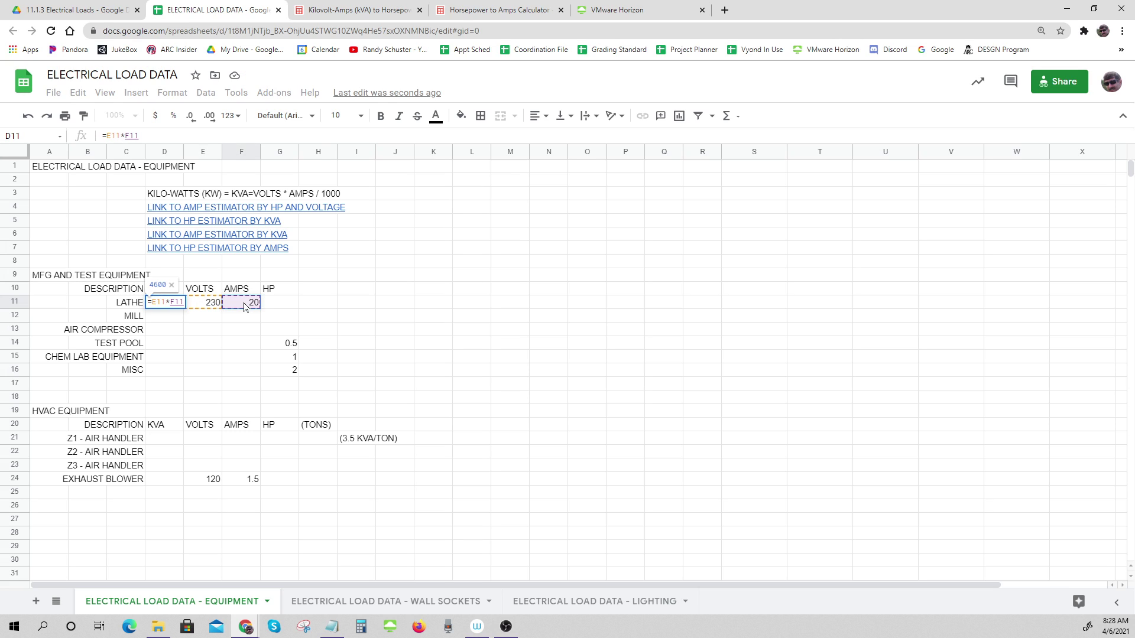
text(/1000)
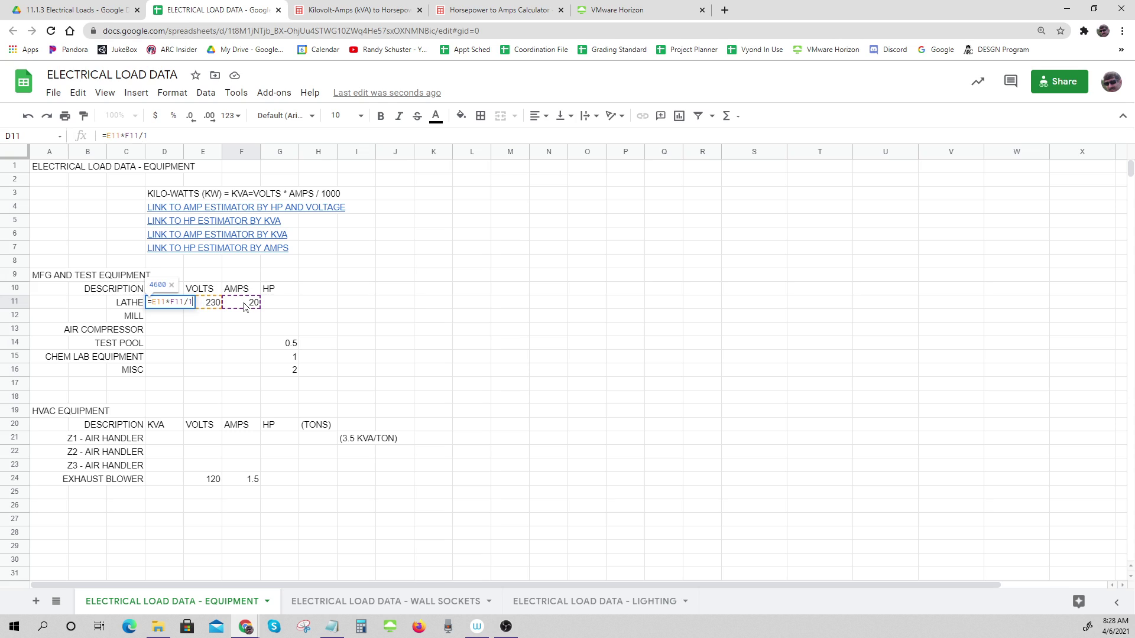
key(Return)
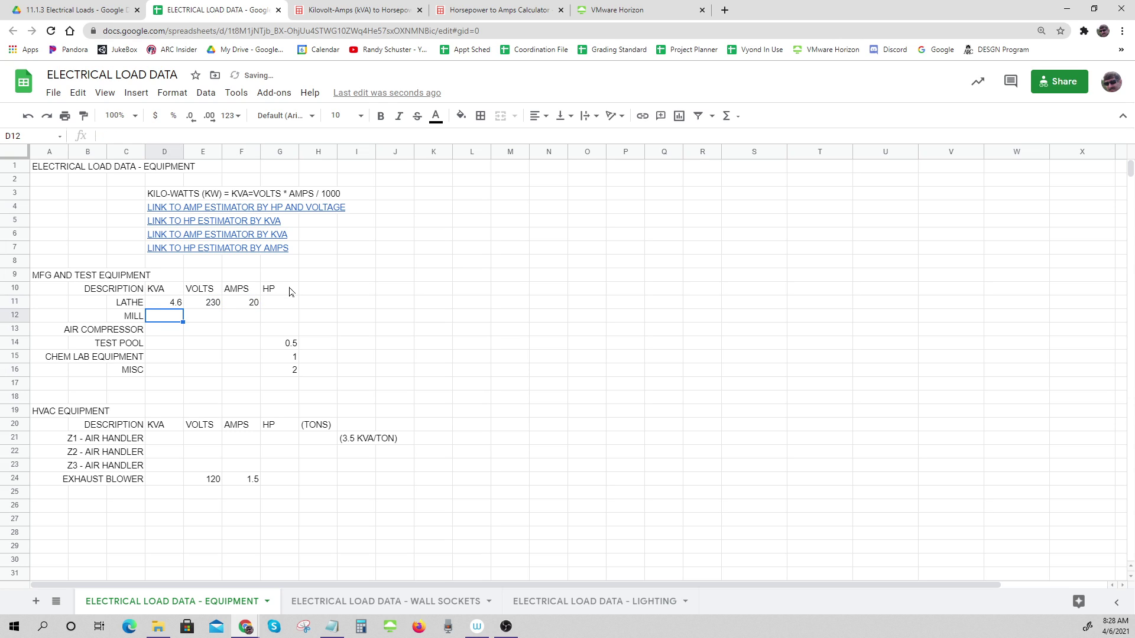
click(158, 304)
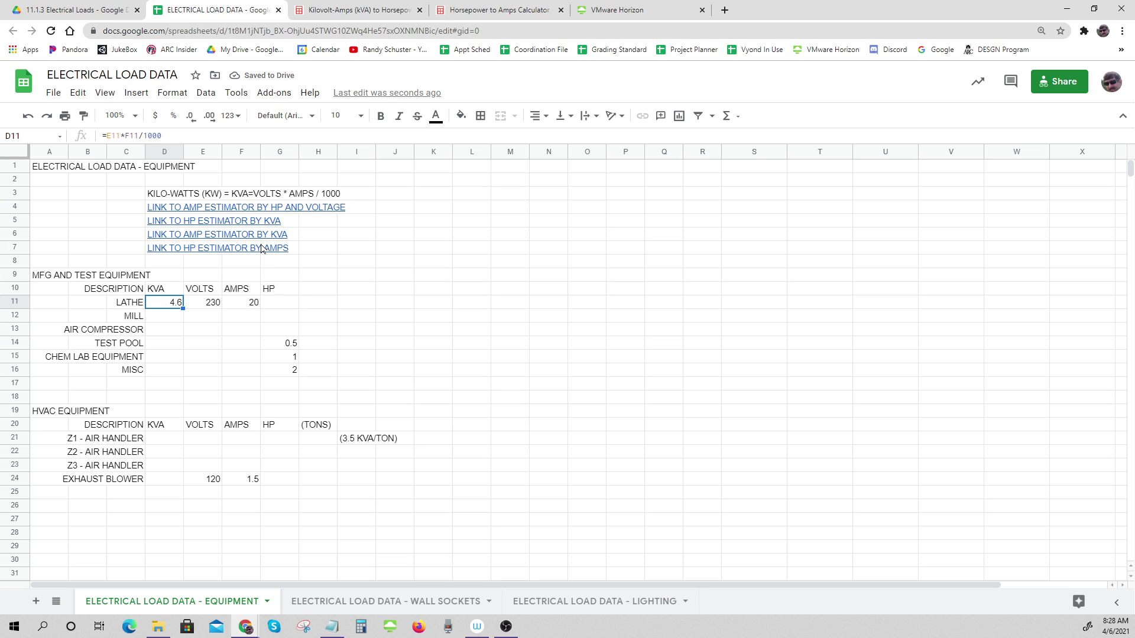
Convert the lathe's 4.6 kVA to 4.933 HP in the kVA to Horsepower calculator
click(235, 224)
click(152, 223)
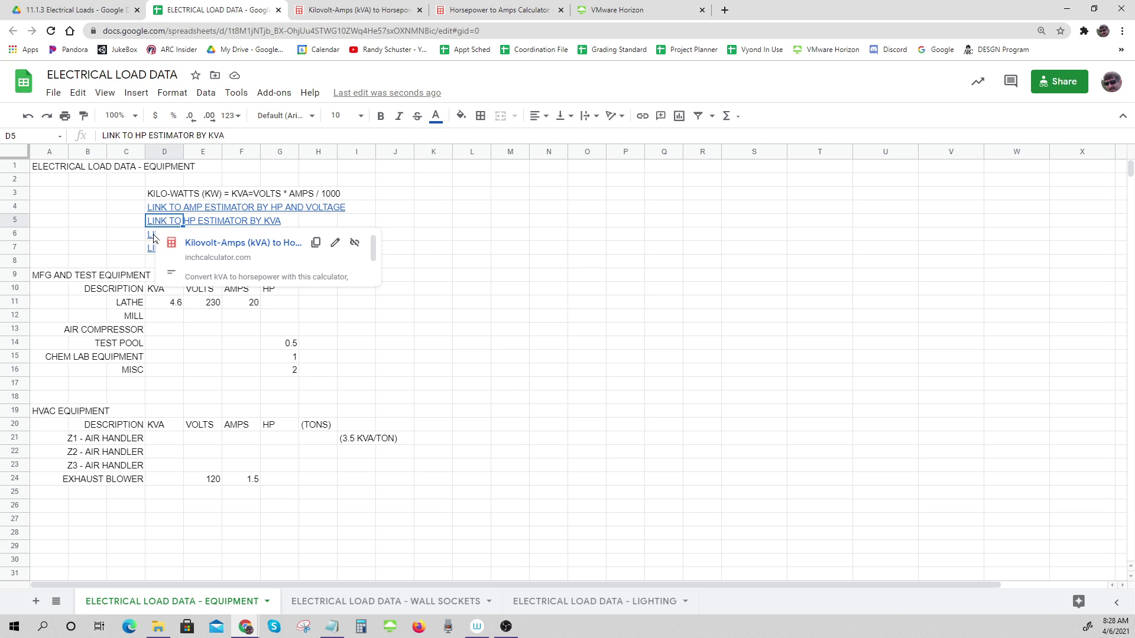
click(202, 244)
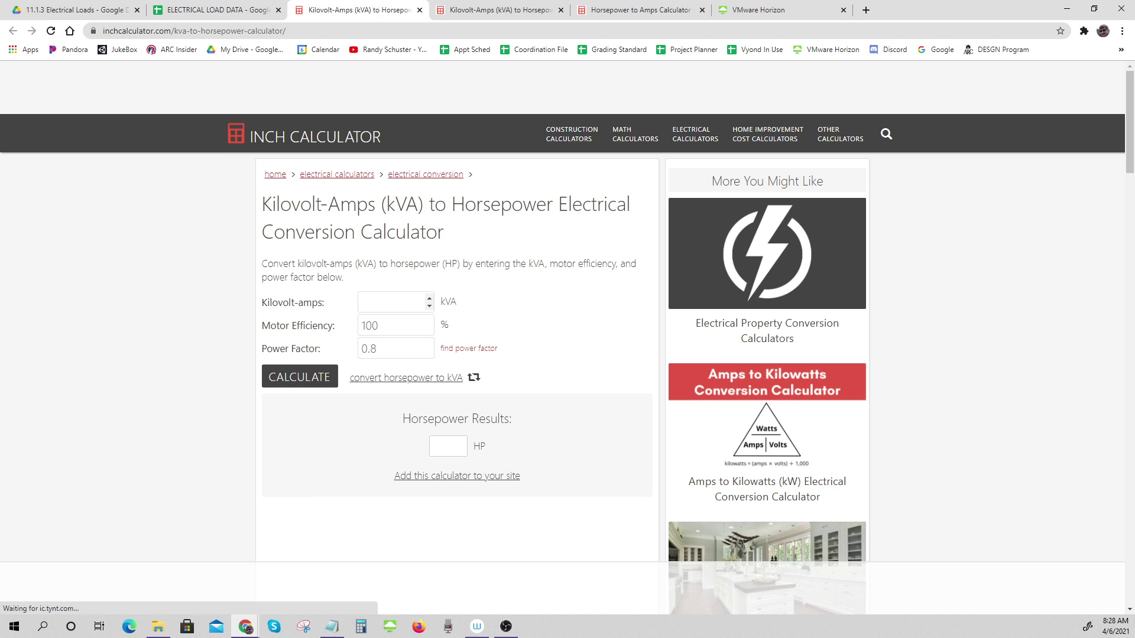
click(225, 10)
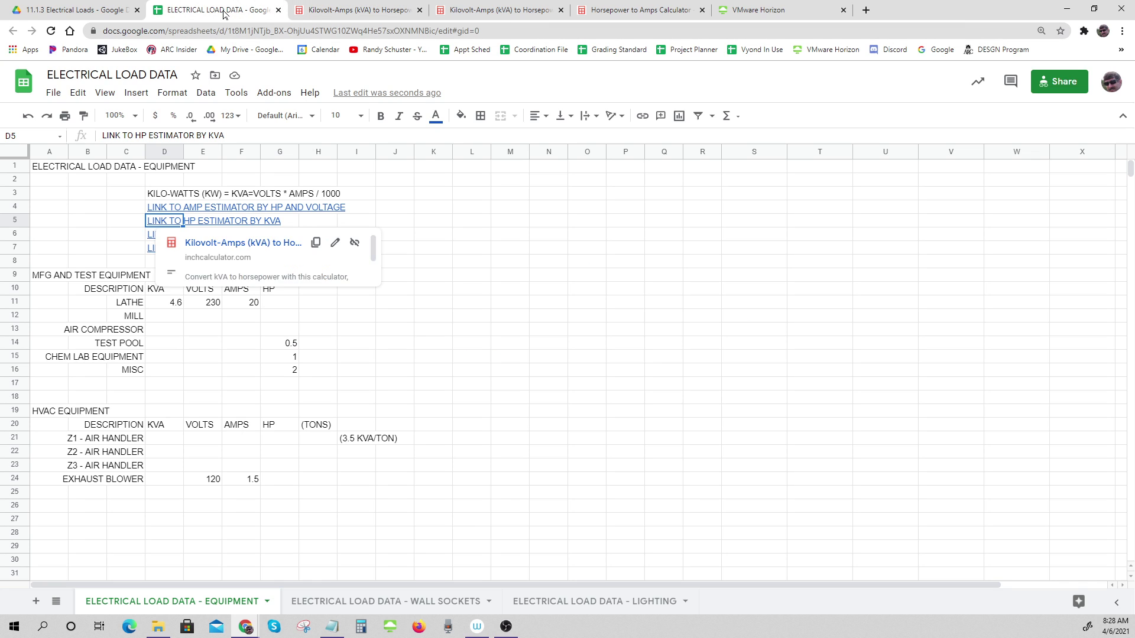
click(355, 10)
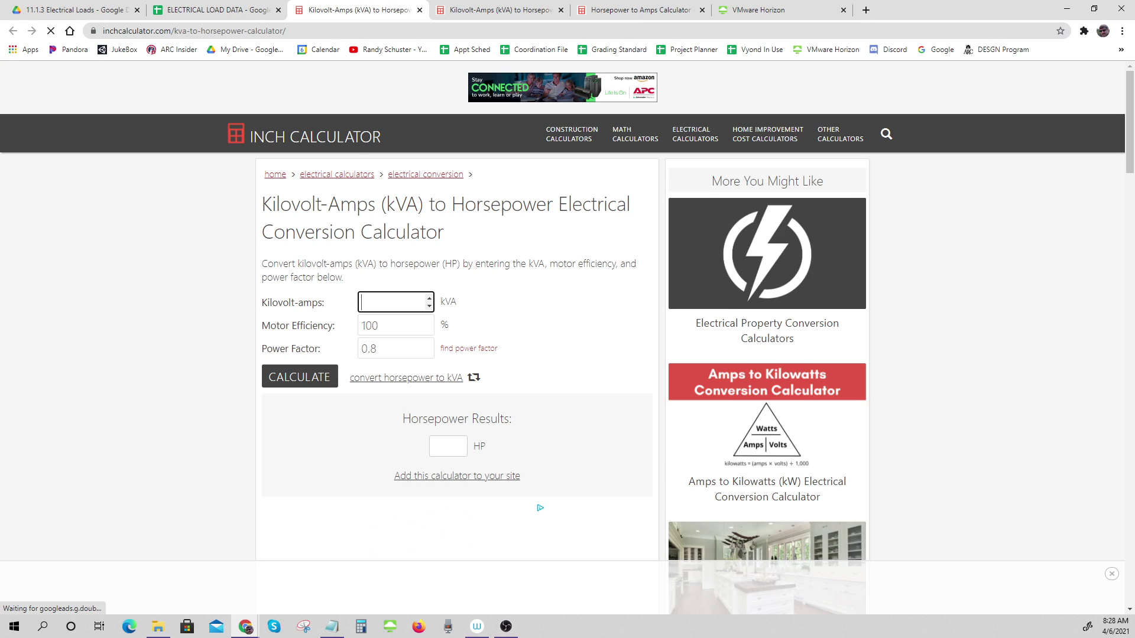
text(4.6)
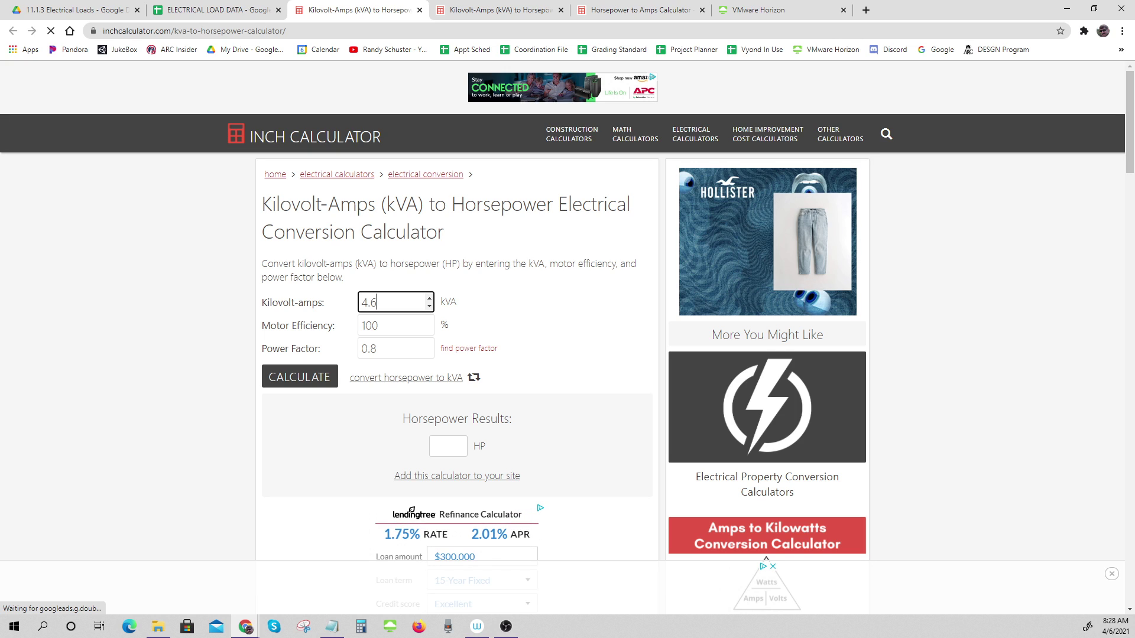
click(301, 375)
scroll(304, 372, down, 4)
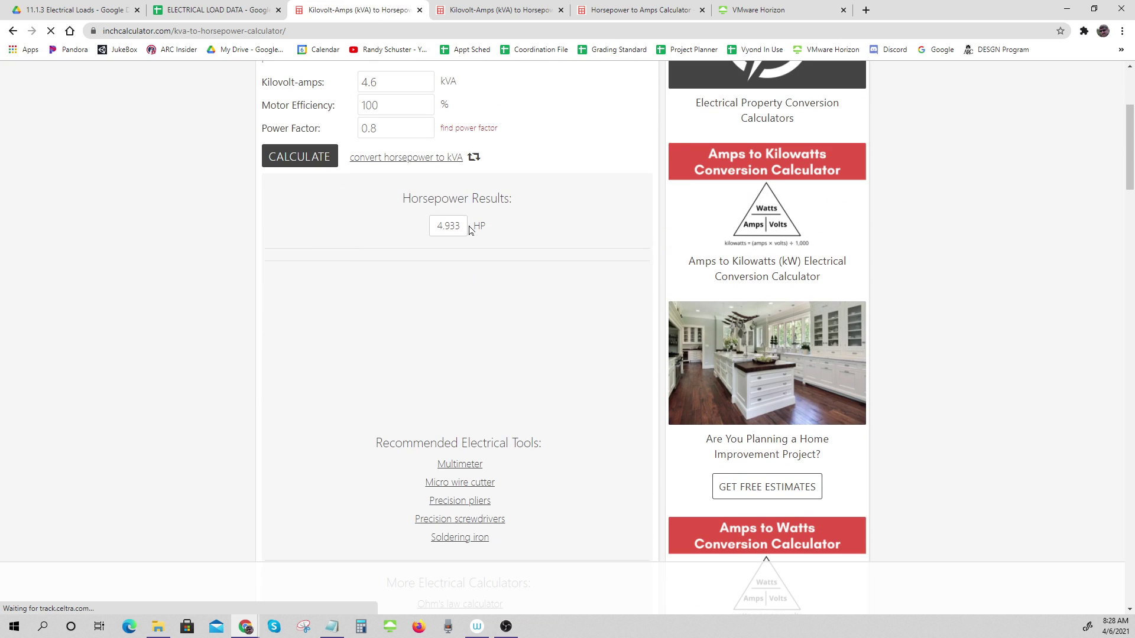
click(201, 12)
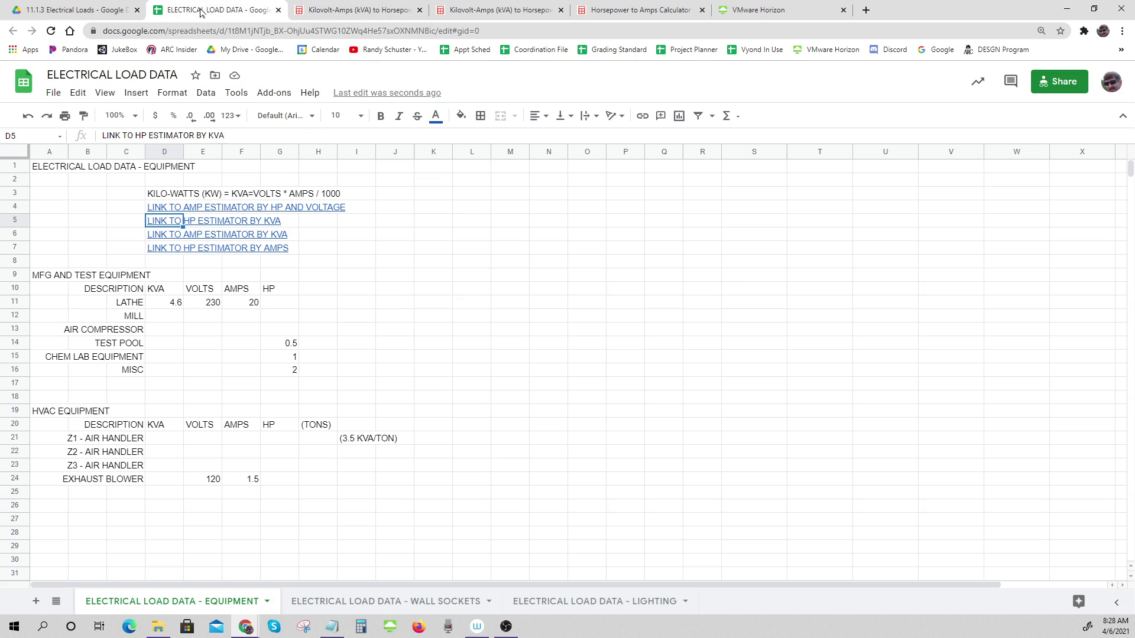
Enter 4.93 HP for the lathe in G11
click(284, 304)
text(4)
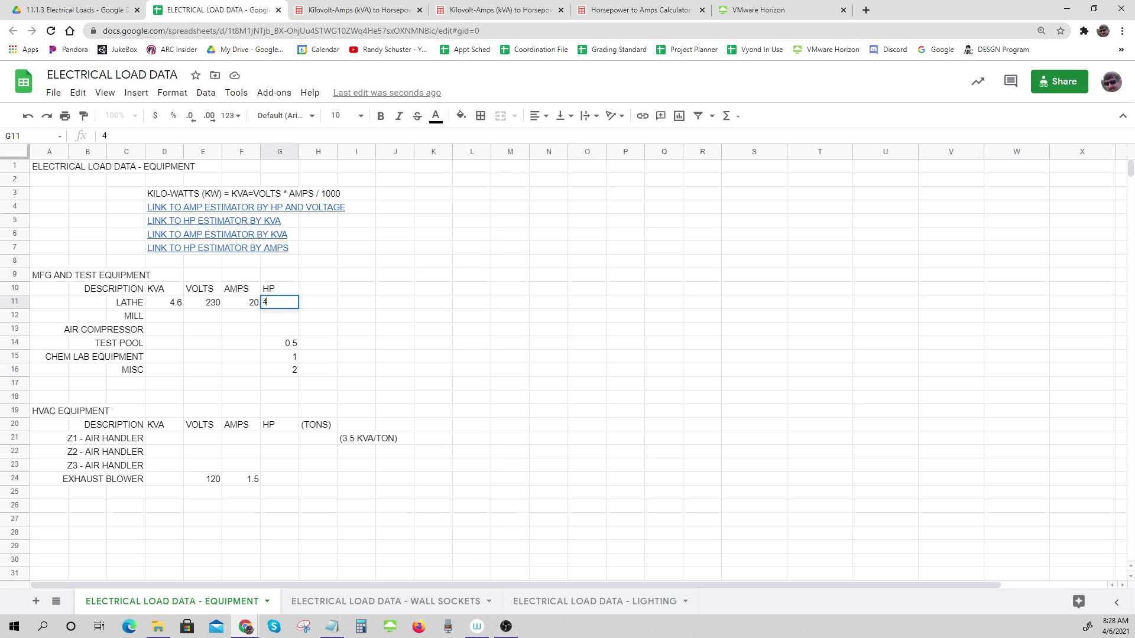
text(.93)
key(Return)
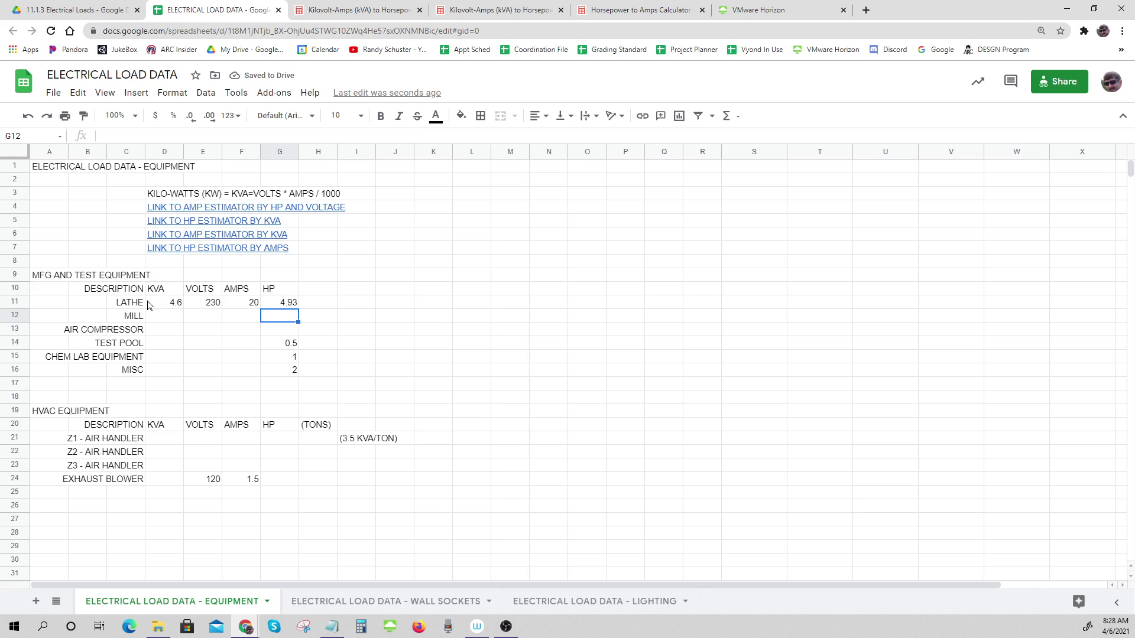
Clear the lathe values D11:G11, then select the LATHE and AIR COMPRESSOR labels
drag(172, 306, 291, 307)
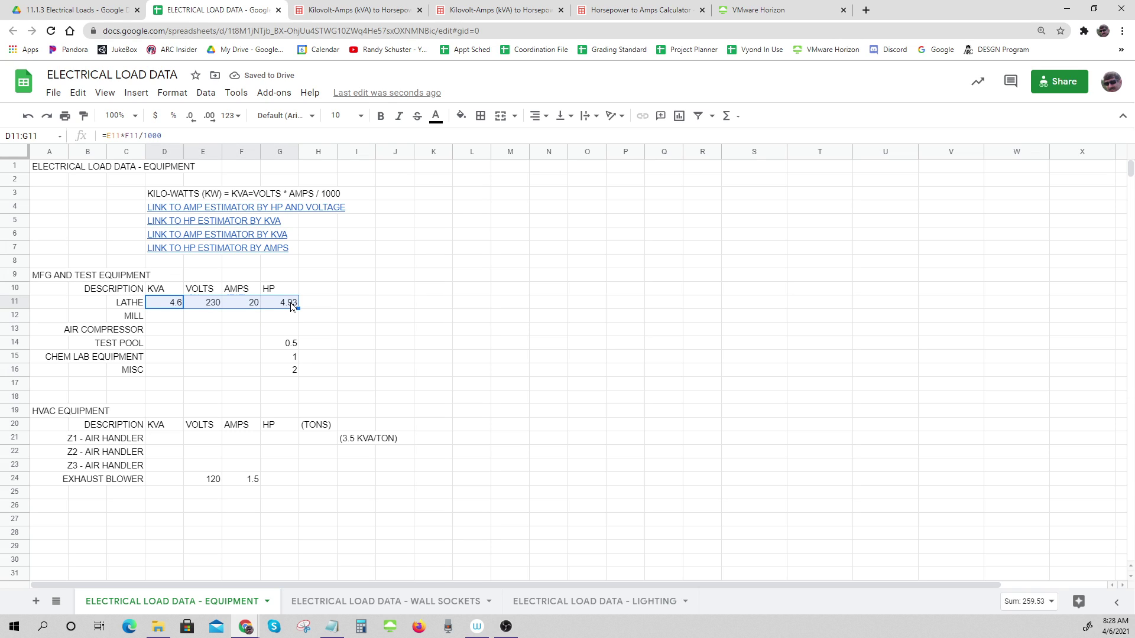
key(Delete)
click(240, 348)
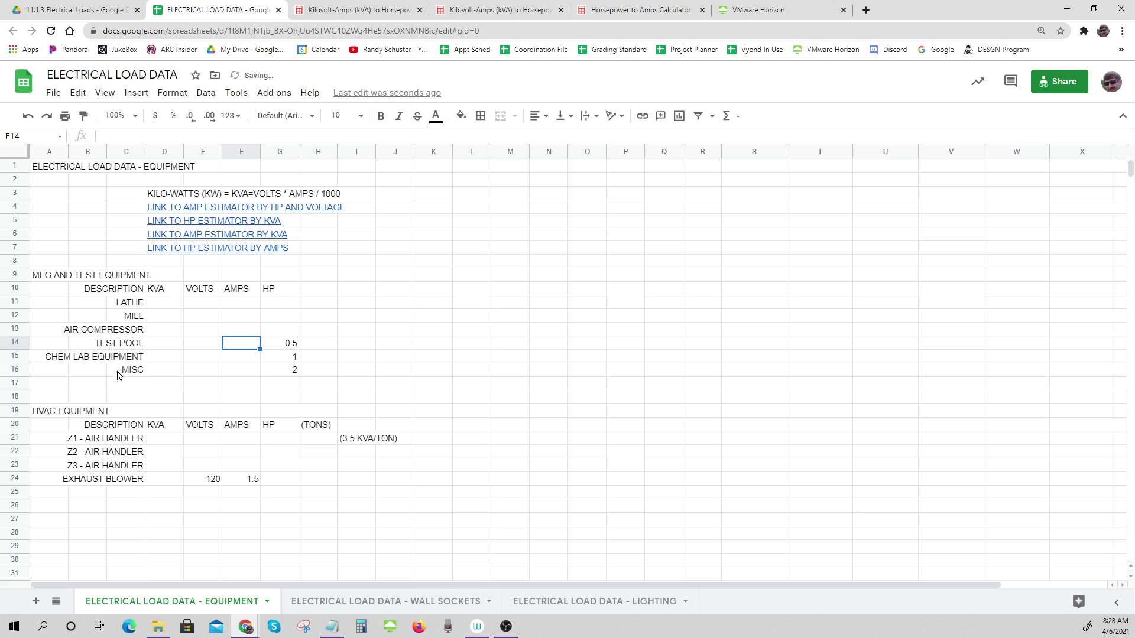
click(130, 304)
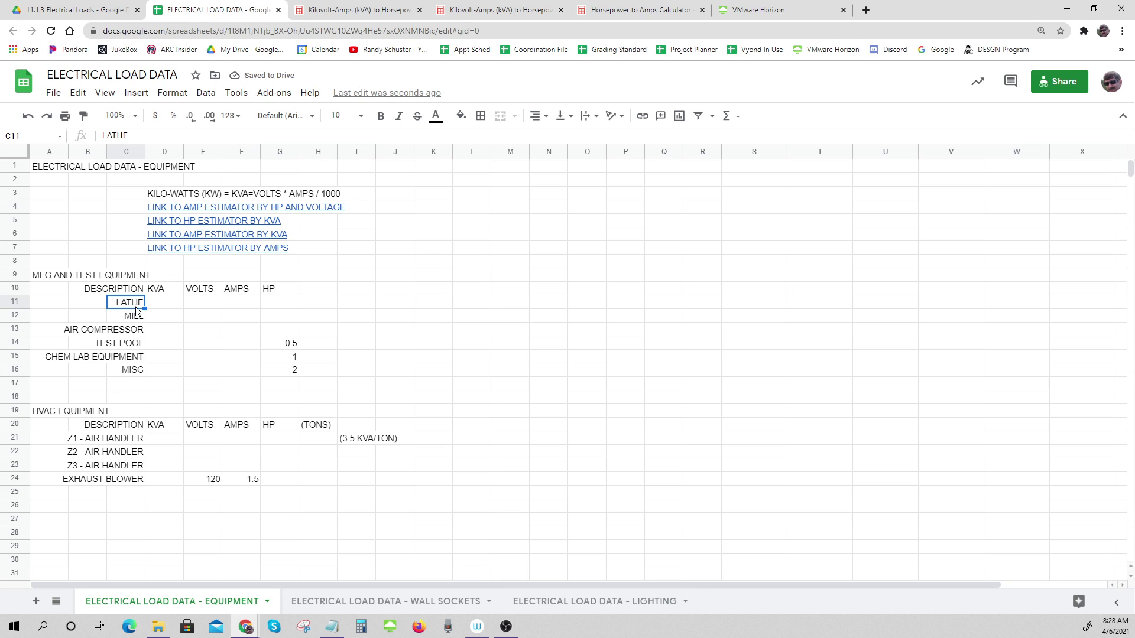
click(130, 333)
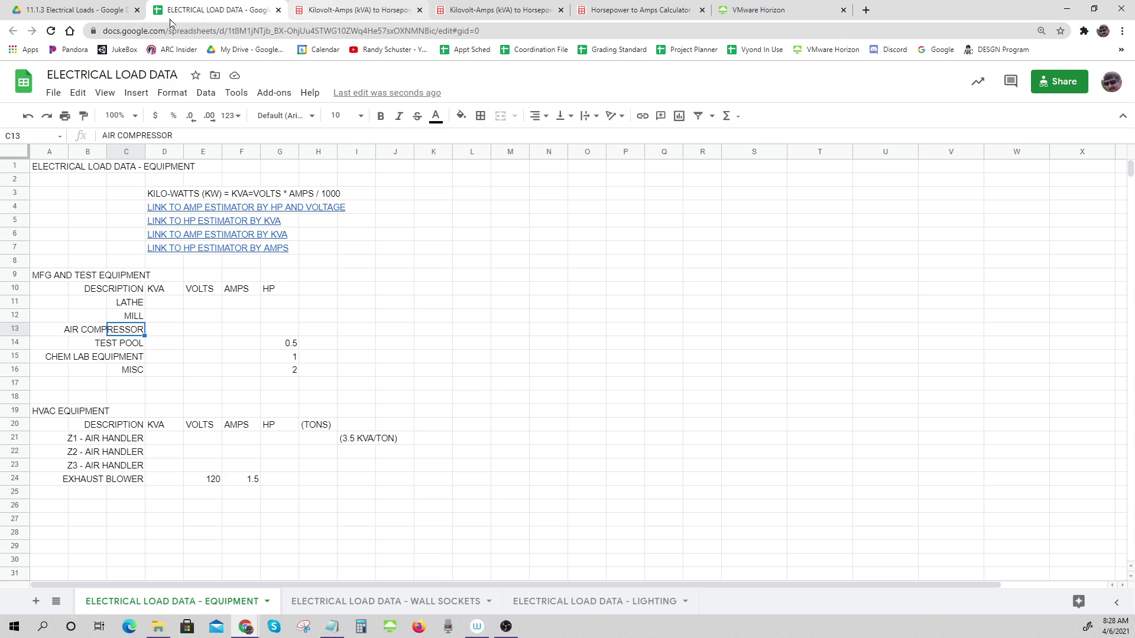
click(71, 10)
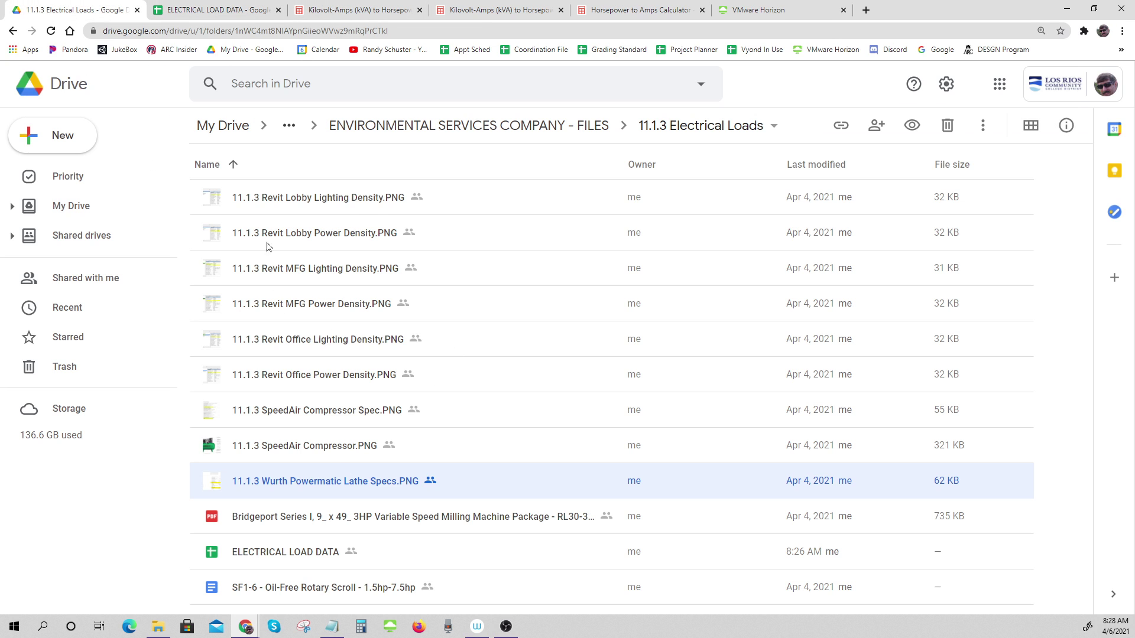
click(269, 488)
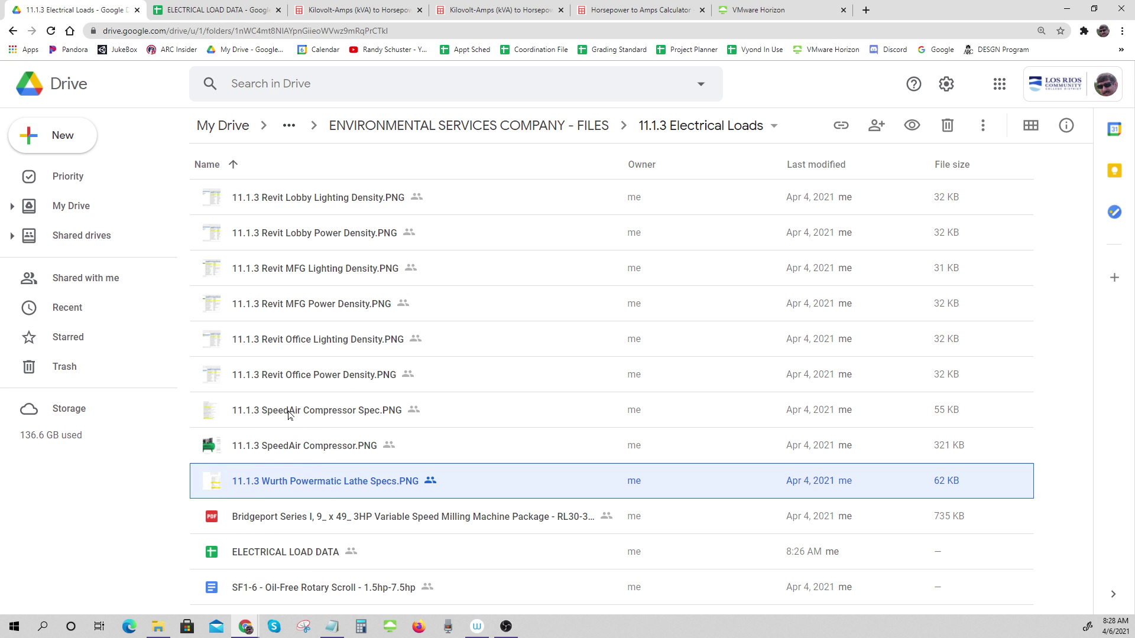
key(ctrl)
double_click(289, 415)
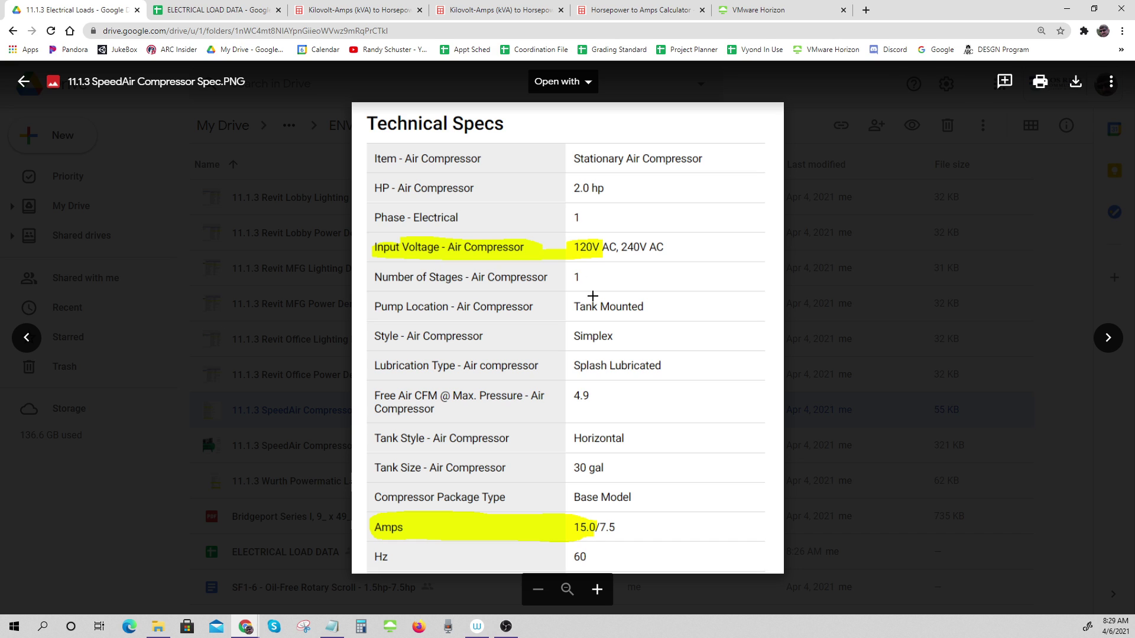
click(36, 78)
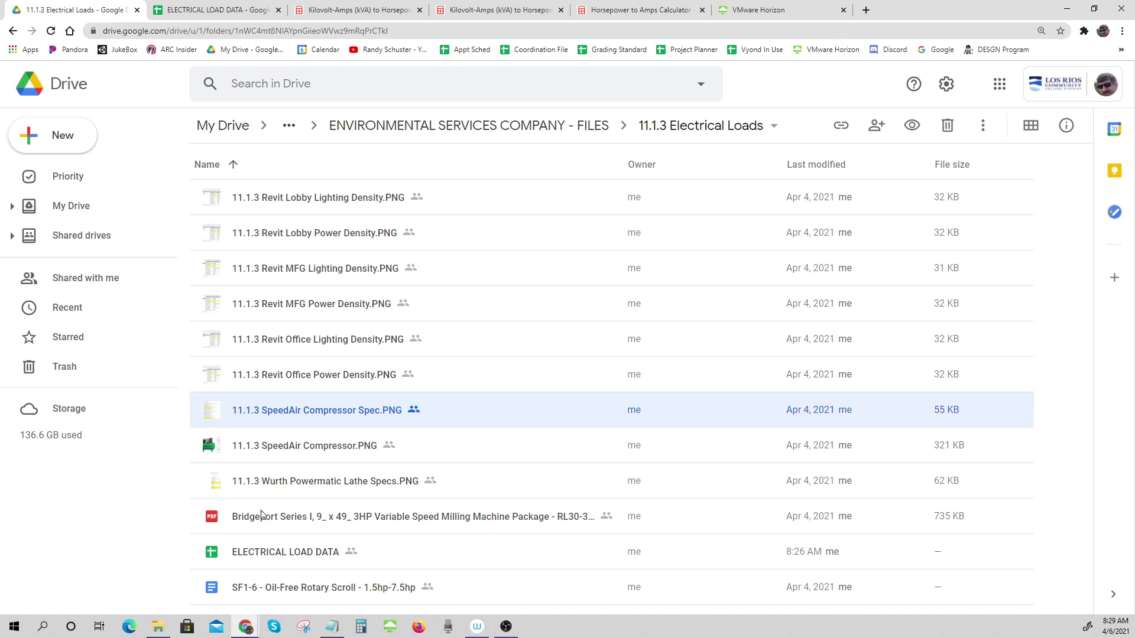
Preview the Bridgeport milling machine PDF in Drive to find its spindle power rating
double_click(262, 514)
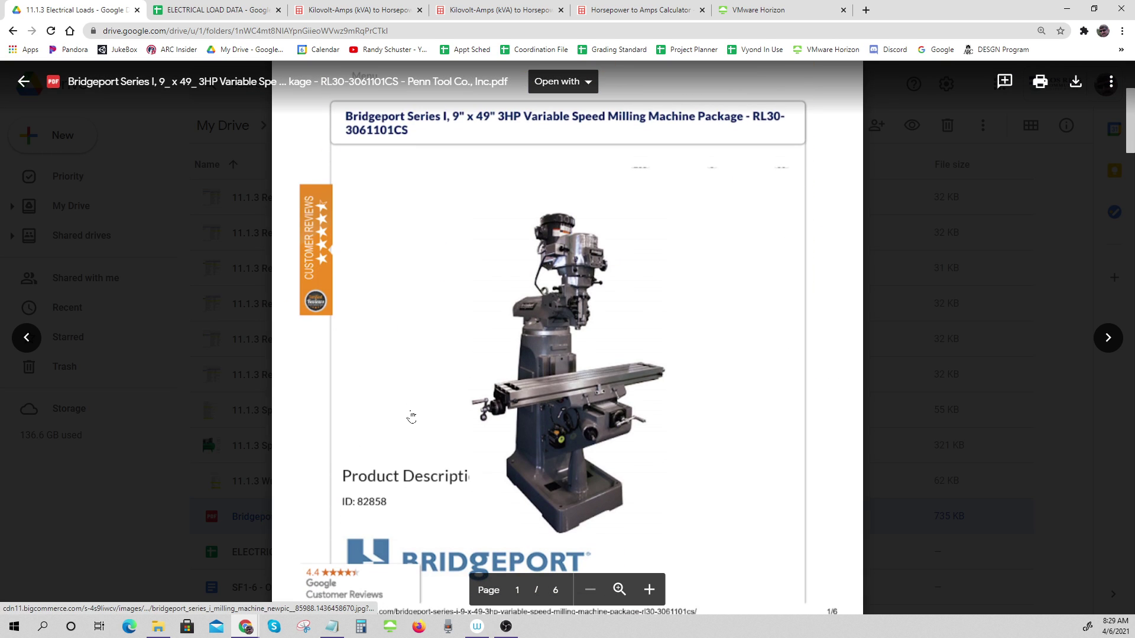
scroll(411, 417, down, 10)
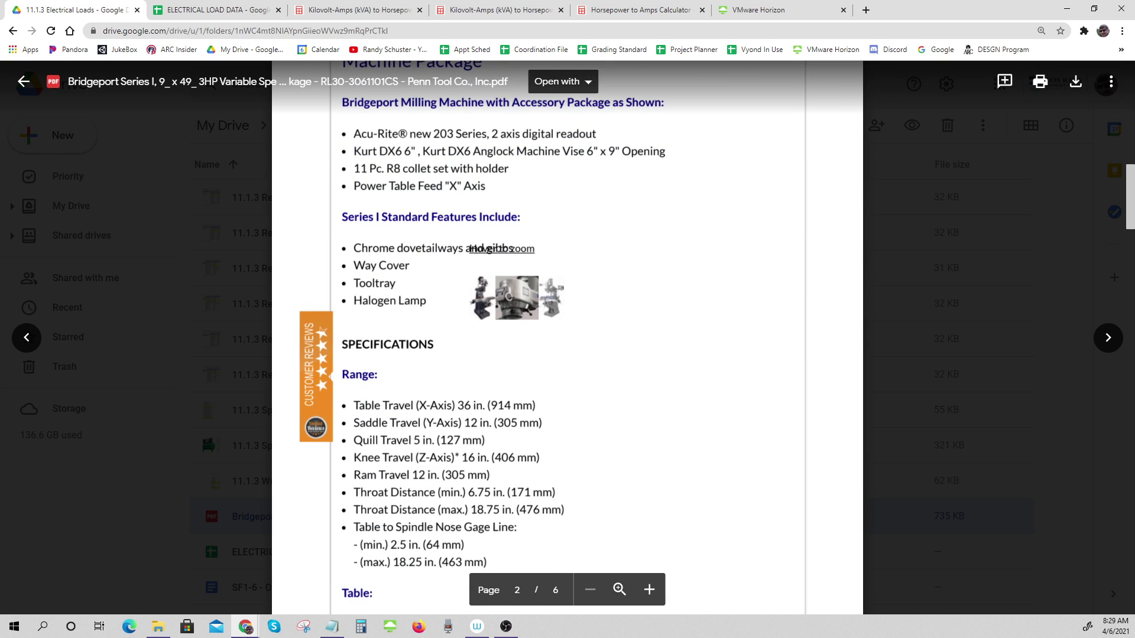
scroll(412, 415, up, 4)
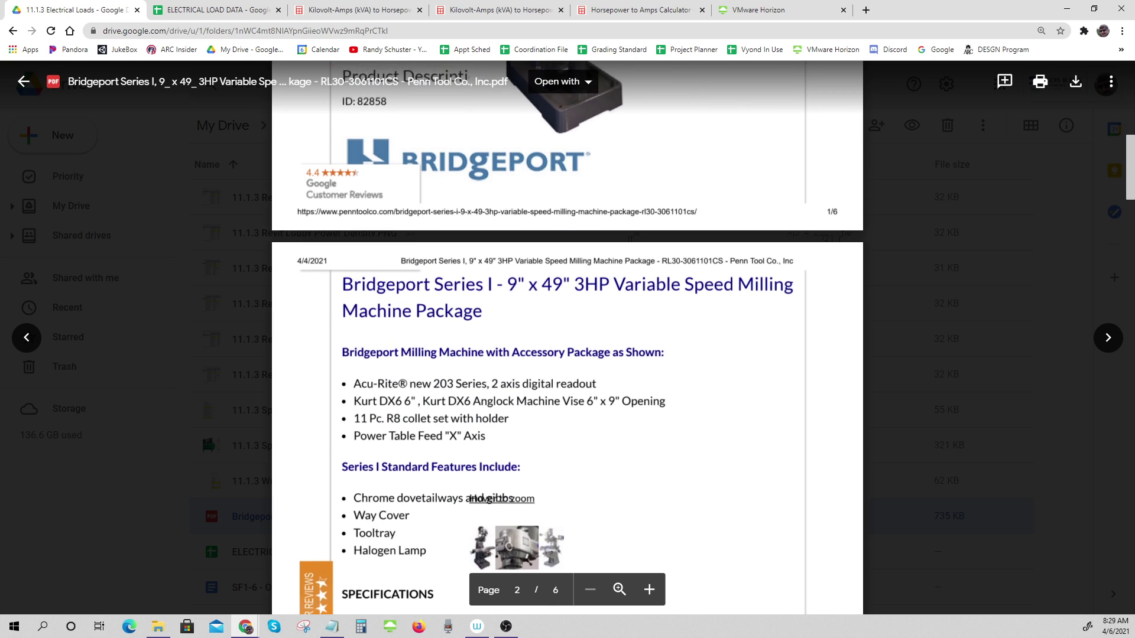
scroll(412, 415, down, 10)
scroll(412, 415, down, 1)
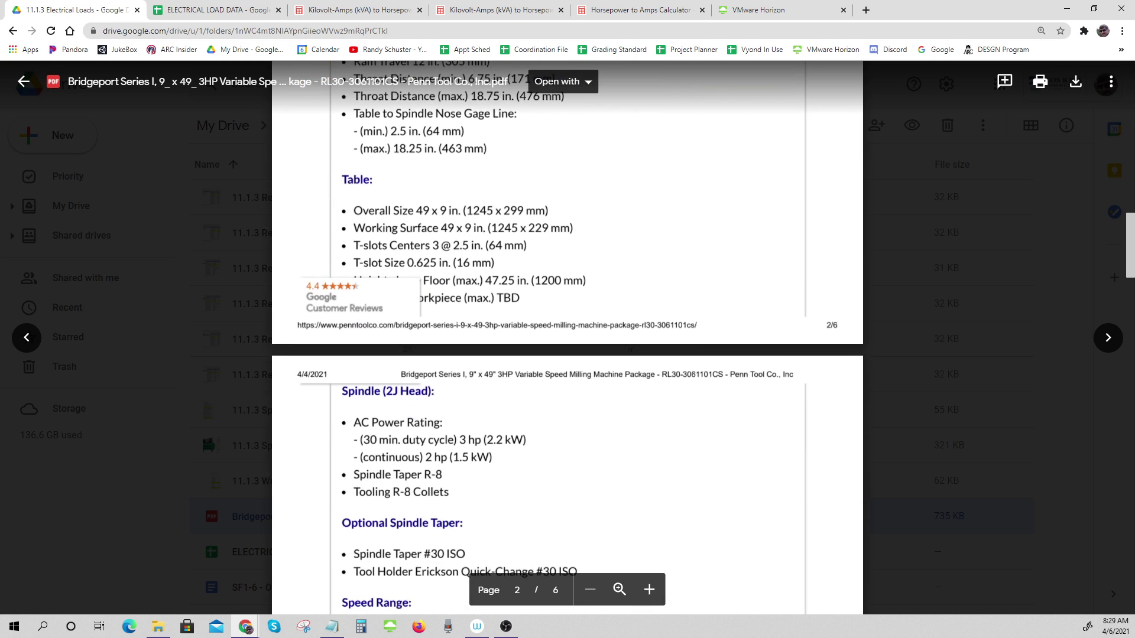
scroll(567, 337, down, 1)
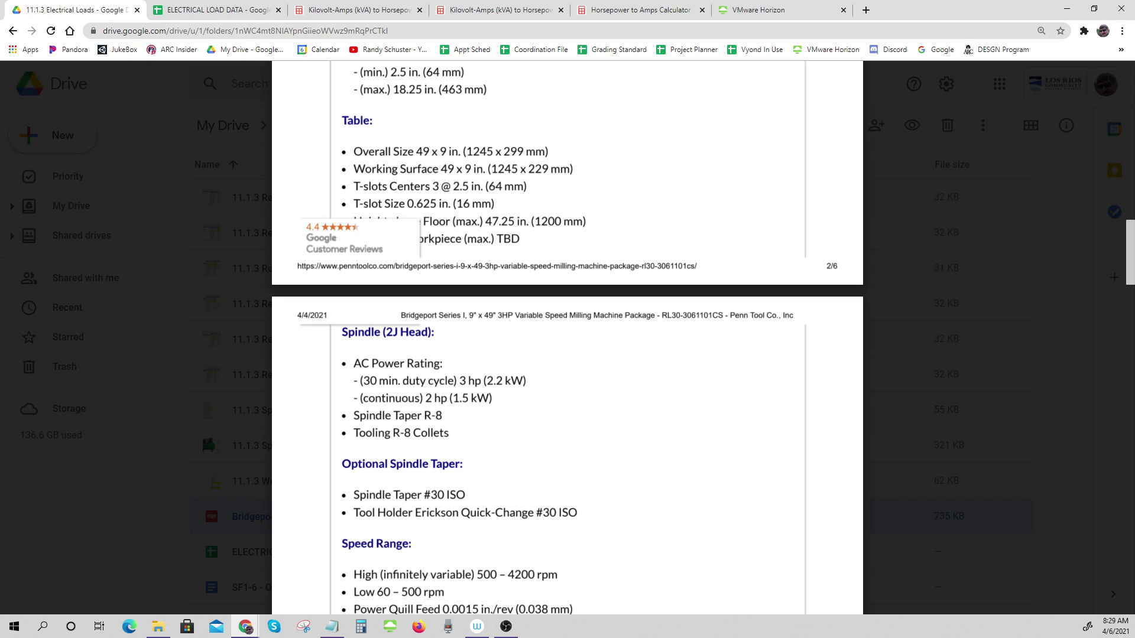
key(ctrl)
key(ctrl)
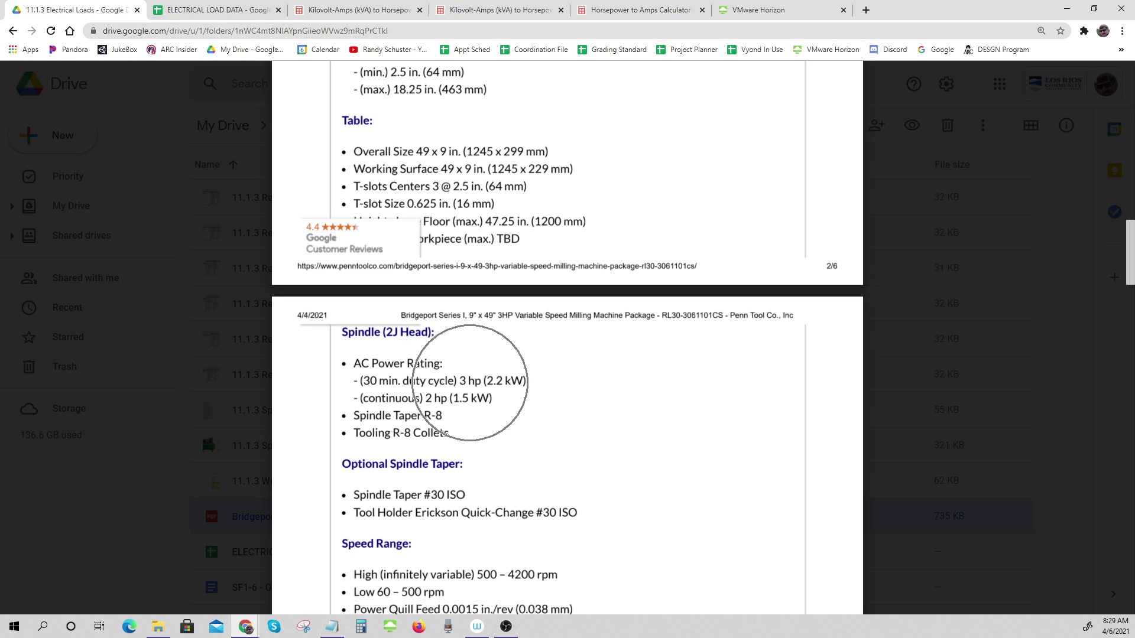
key(ctrl)
key(ctrl)
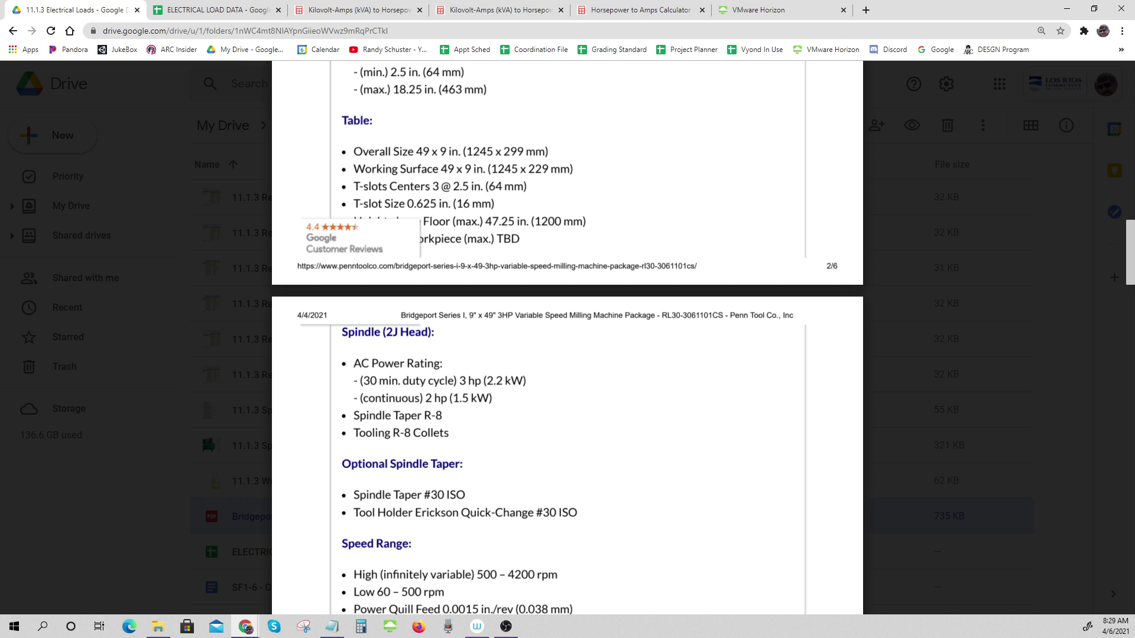
key(ctrl)
key(ctrl)
key(ctrl)
click(21, 83)
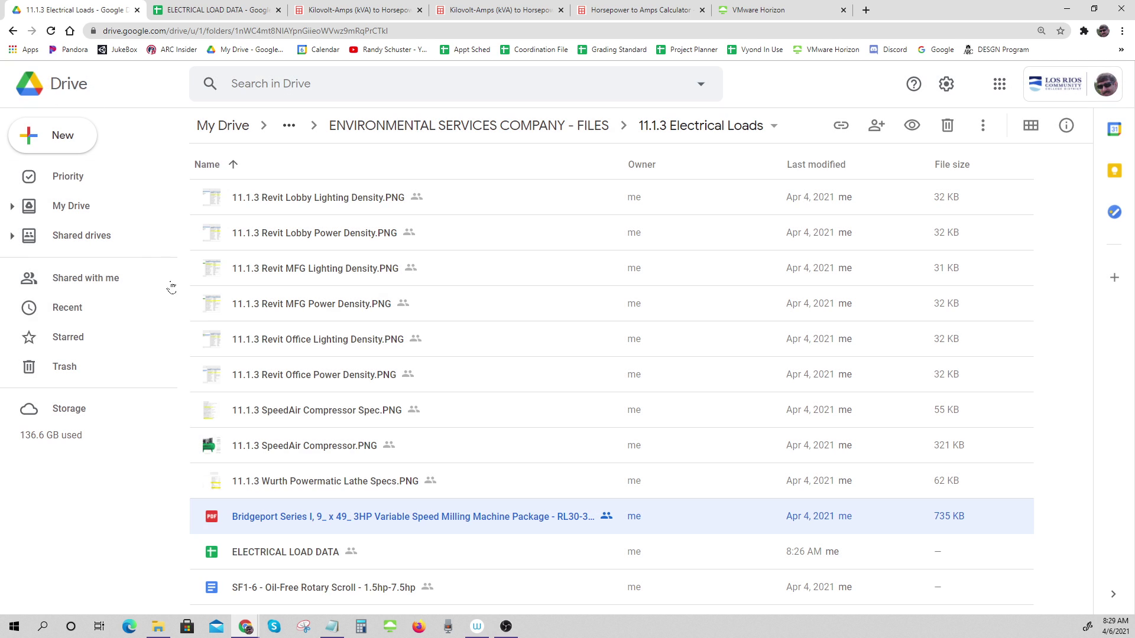
Enter 3 horsepower in the MILL's HP cell G12 of the load sheet
click(212, 9)
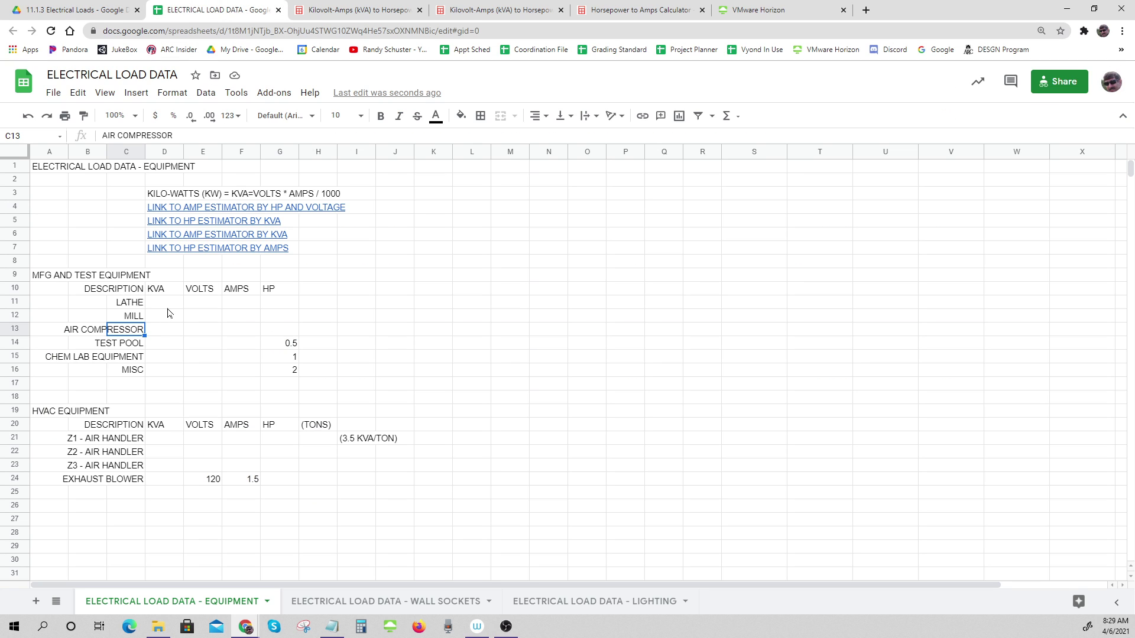
click(279, 320)
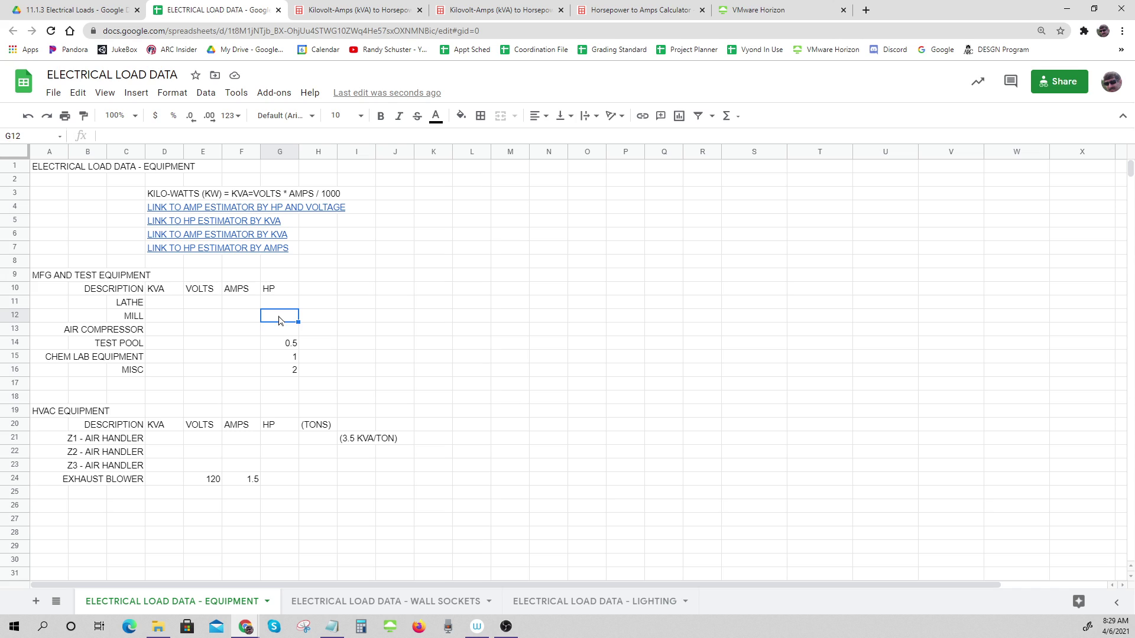
text(3)
click(254, 320)
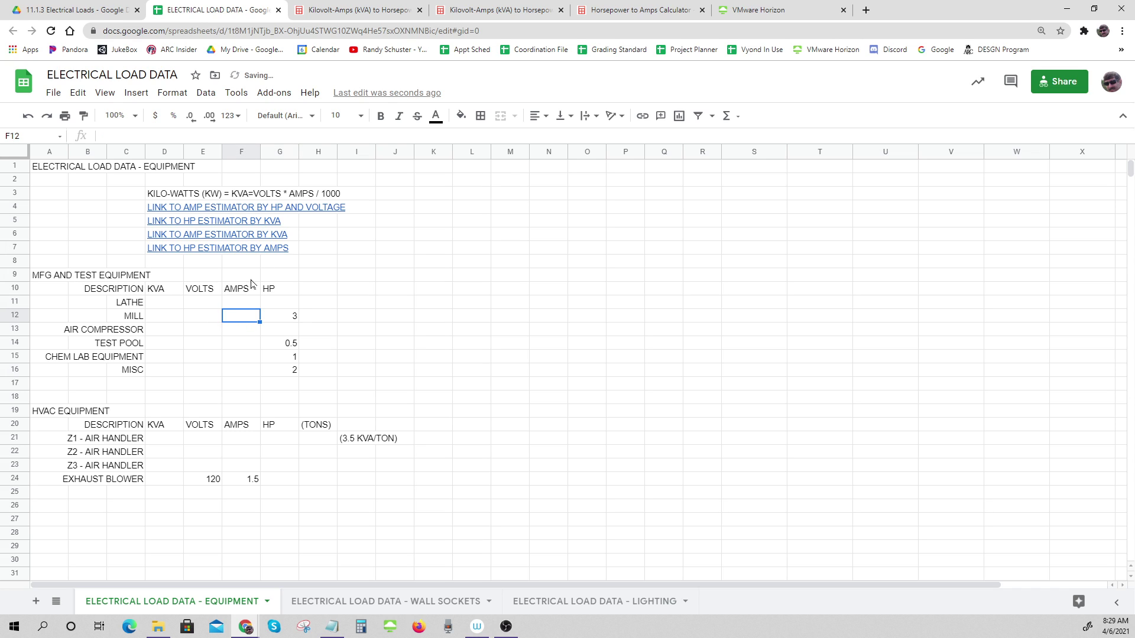
Reopen the Bridgeport PDF and highlight its 4kVA capacity and 208/230/460 volt input
click(77, 10)
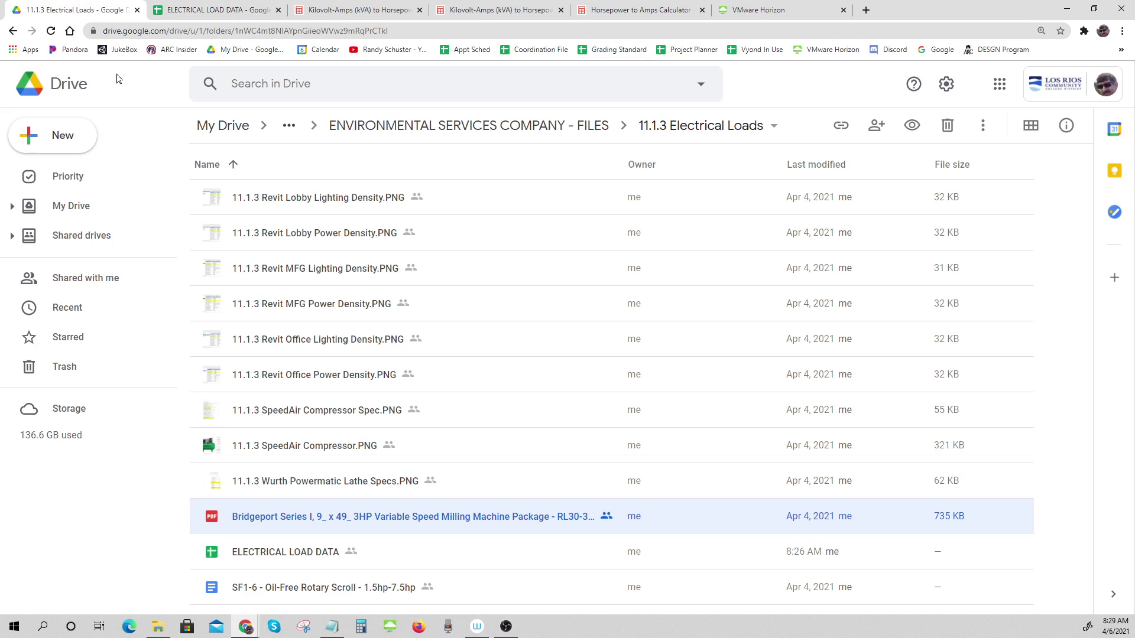
double_click(285, 513)
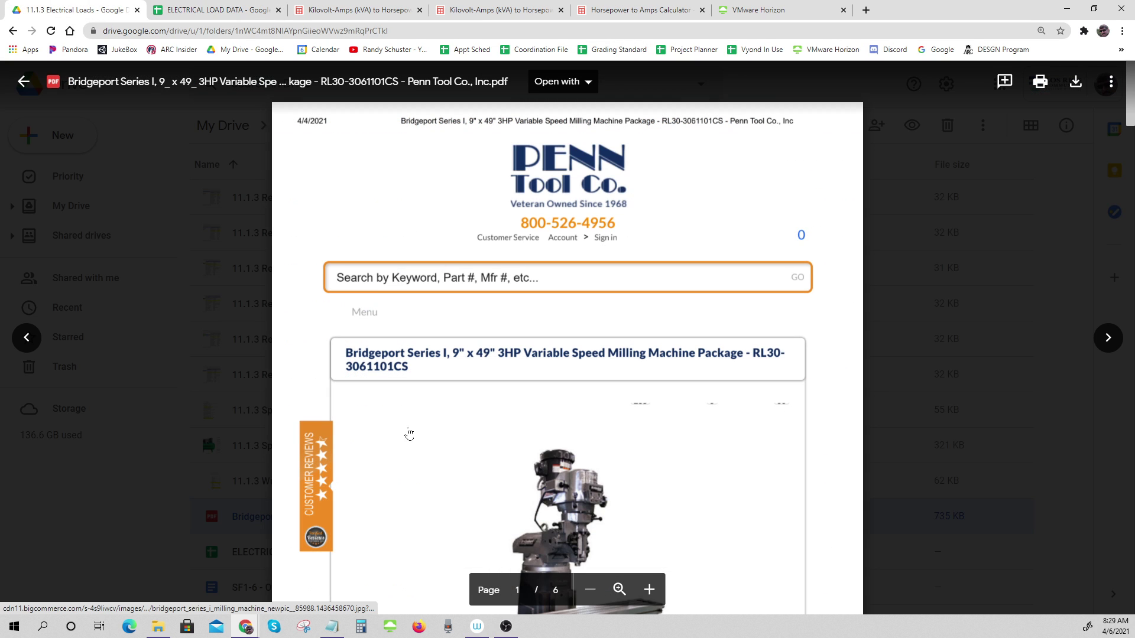
scroll(414, 426, down, 5)
scroll(414, 426, down, 6)
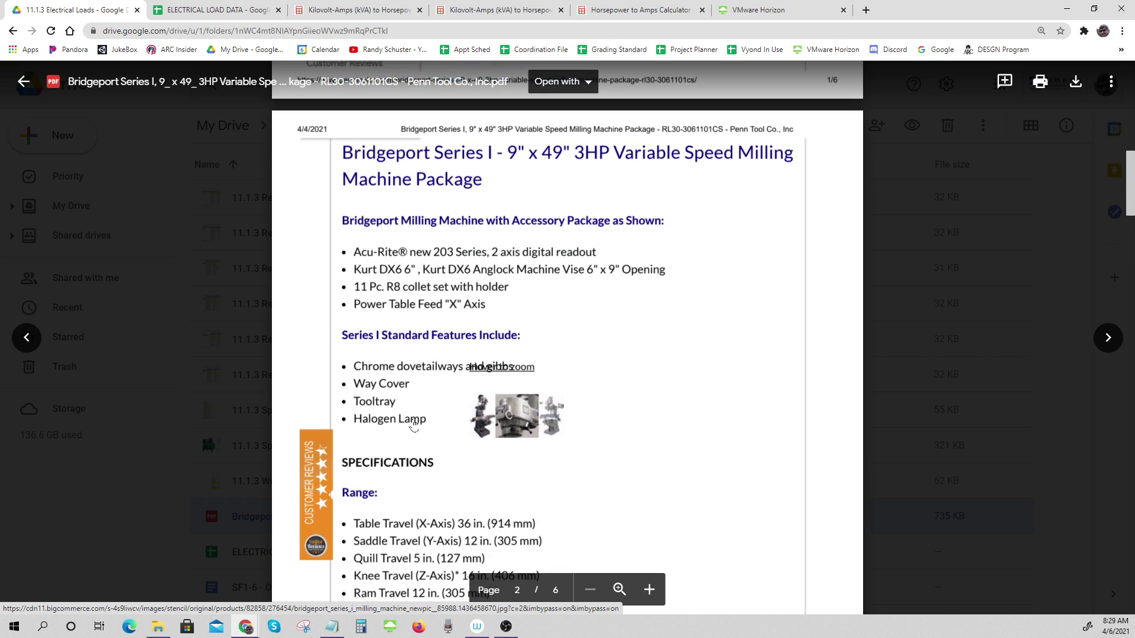
scroll(414, 425, down, 7)
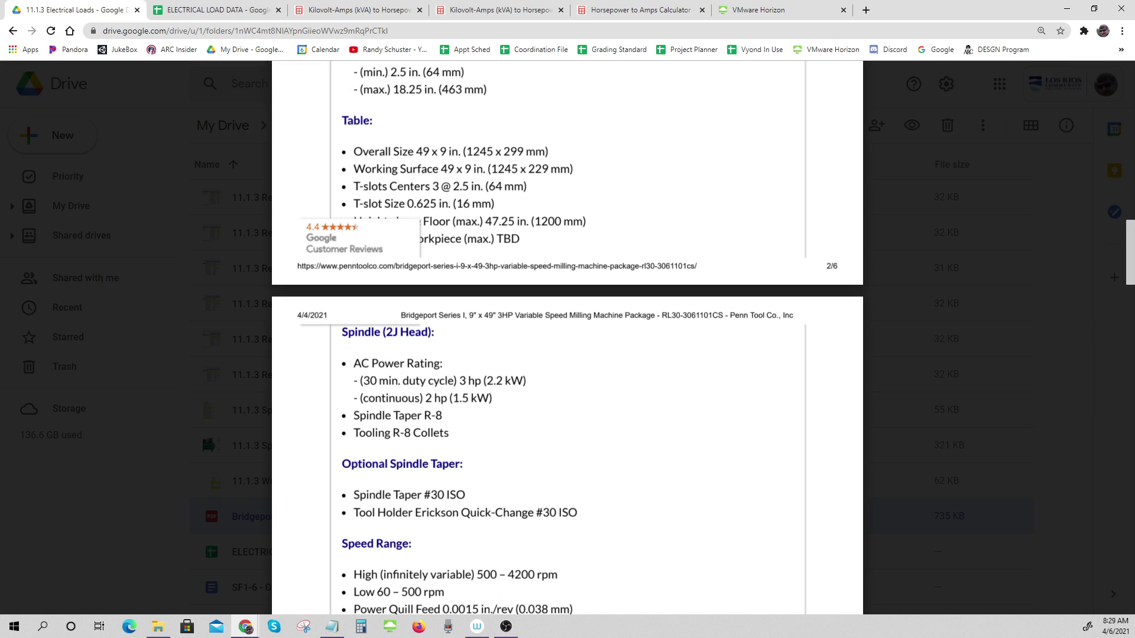
scroll(568, 337, down, 4)
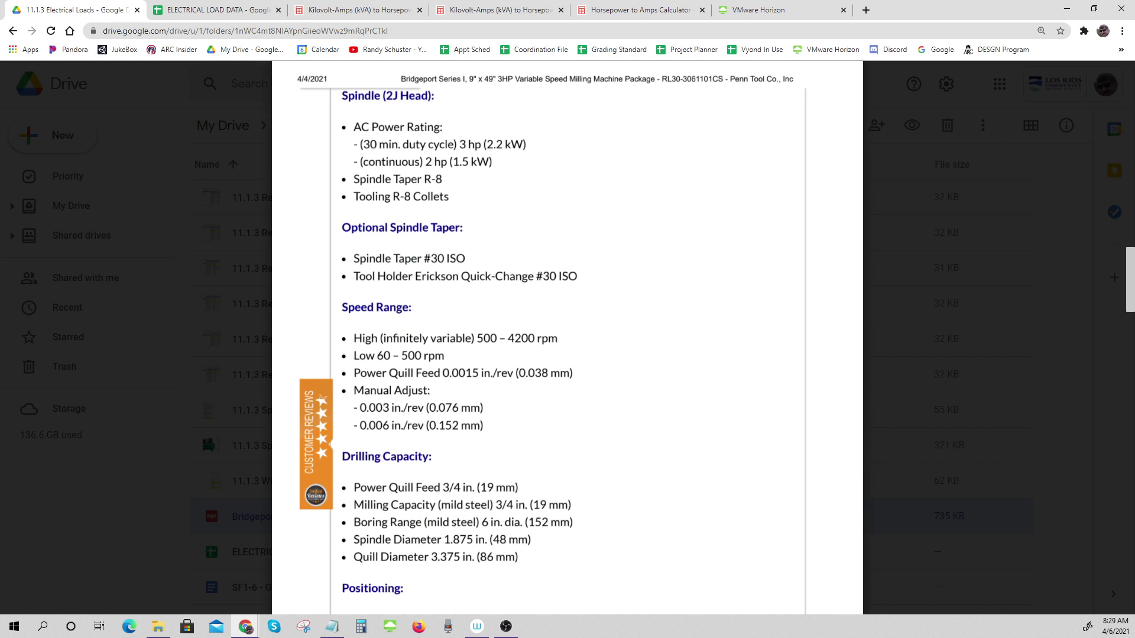
scroll(567, 337, down, 2)
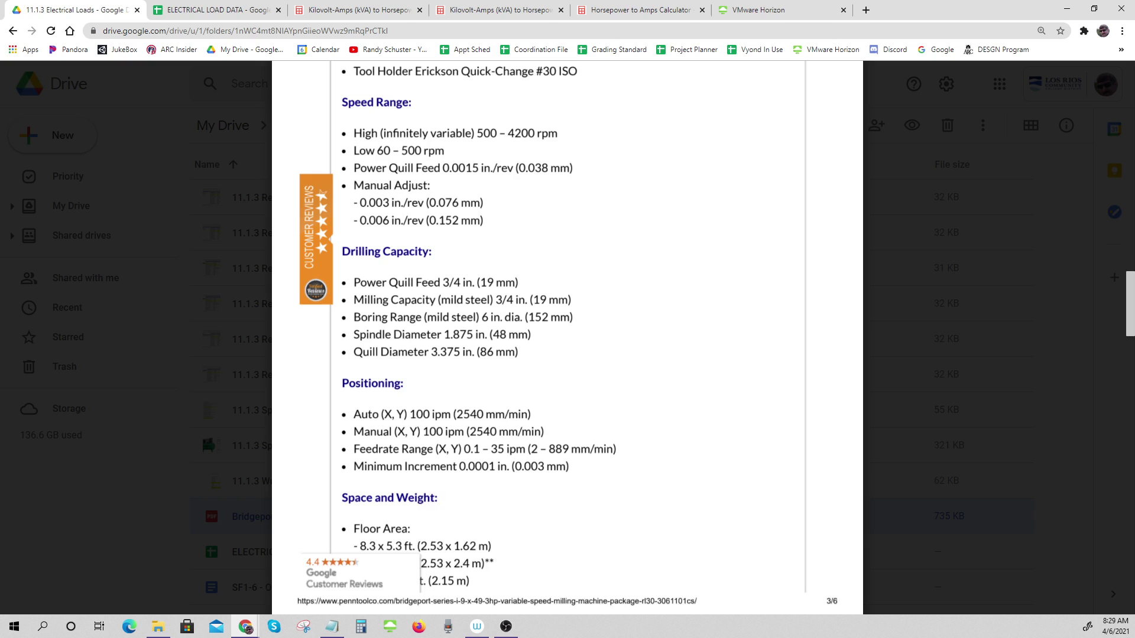
scroll(568, 337, down, 5)
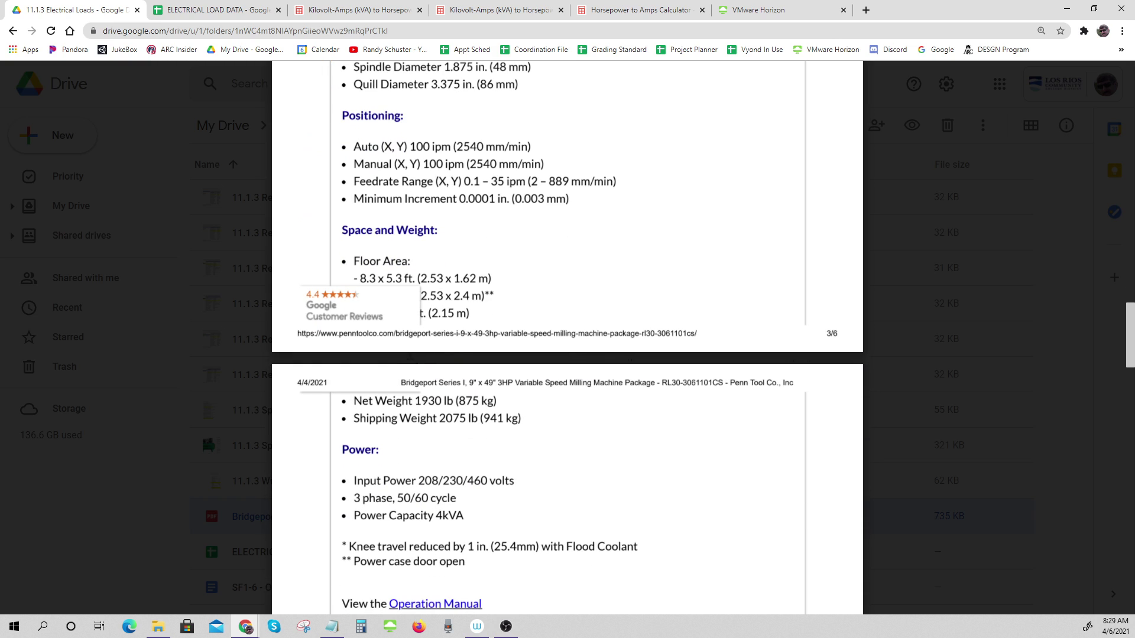
scroll(567, 337, down, 1)
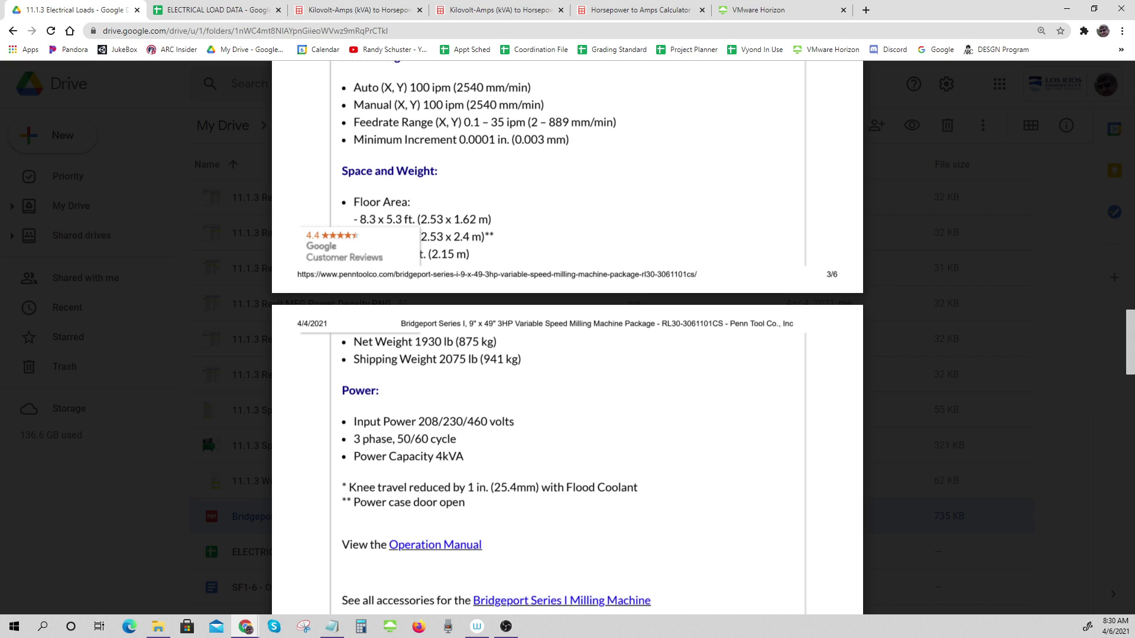
drag(388, 456, 465, 457)
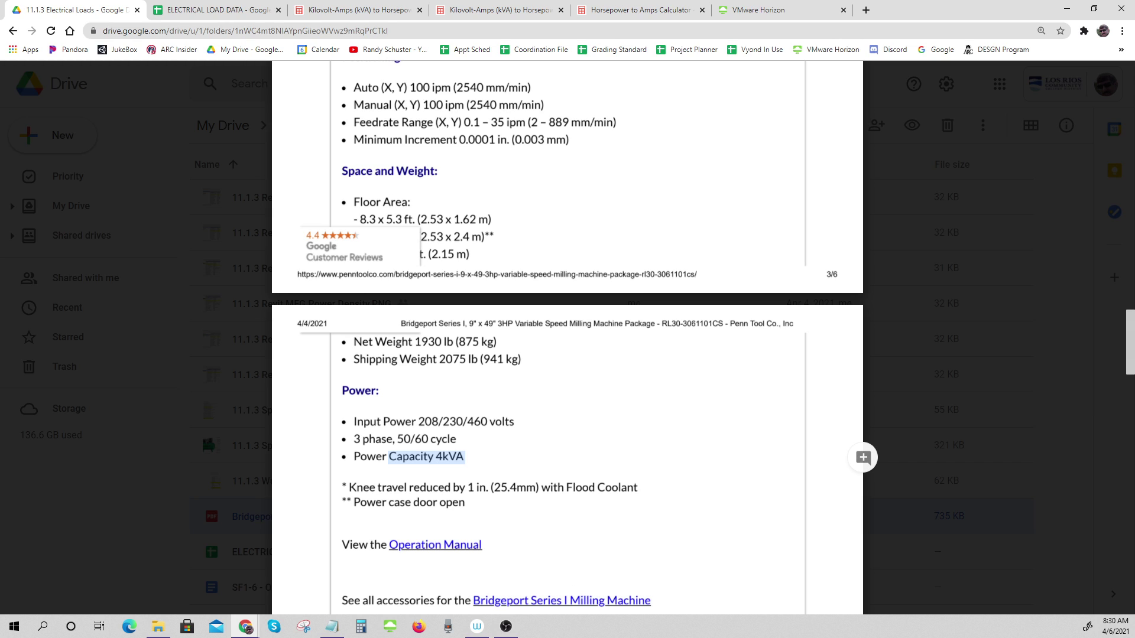
drag(419, 422, 488, 422)
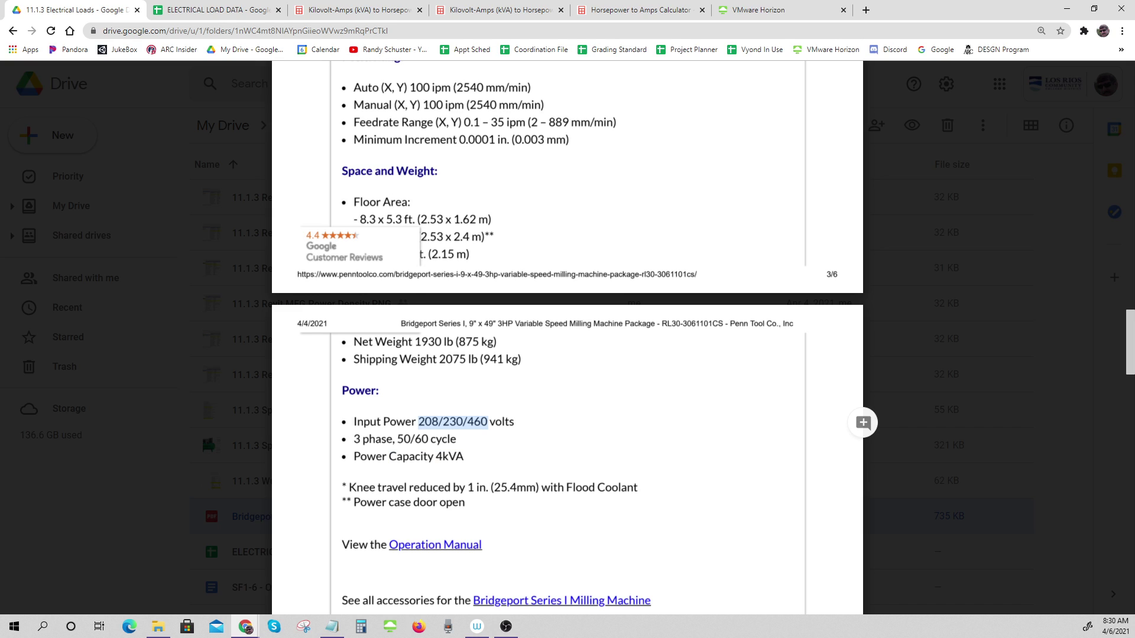
Give the MILL 230 volts in E12 and 4 KVA in D12
click(201, 10)
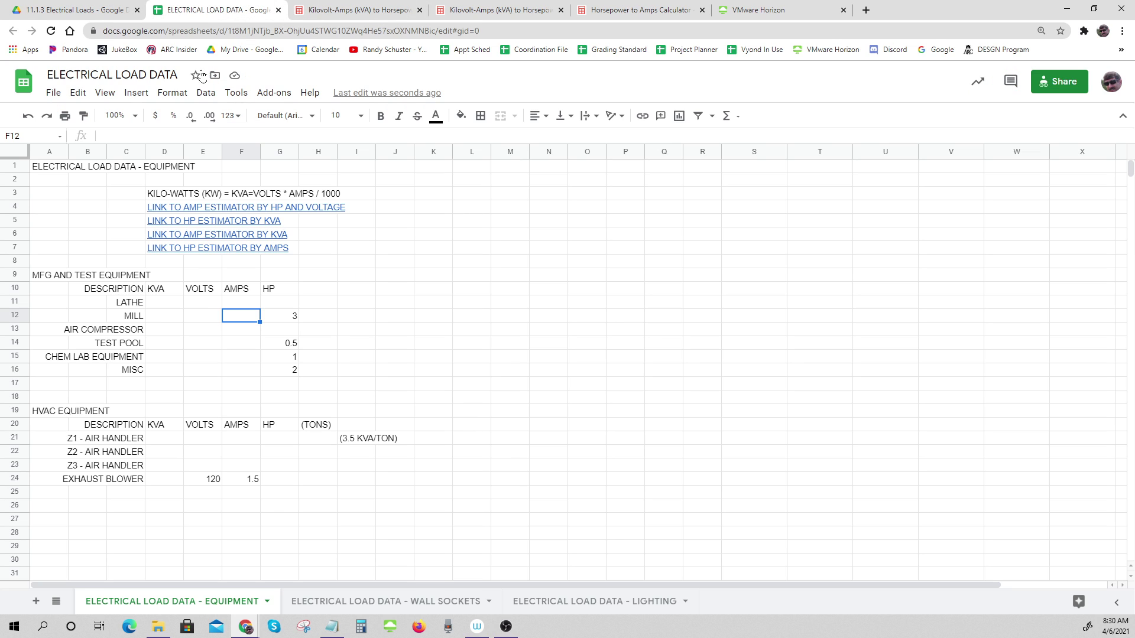
click(207, 305)
text(230)
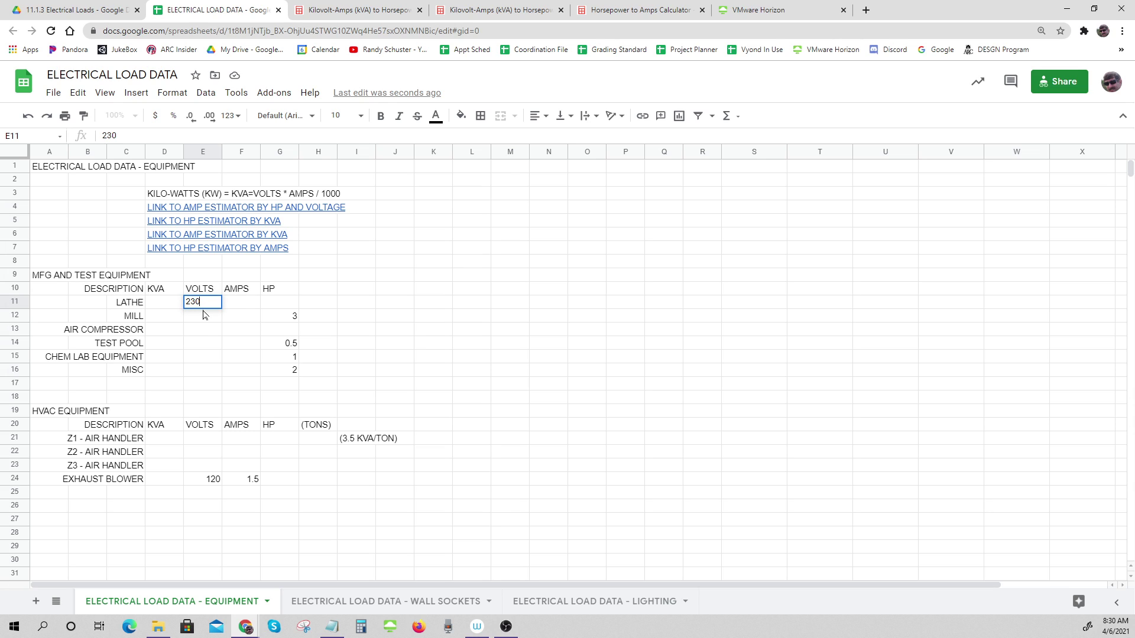
key(Escape)
click(211, 325)
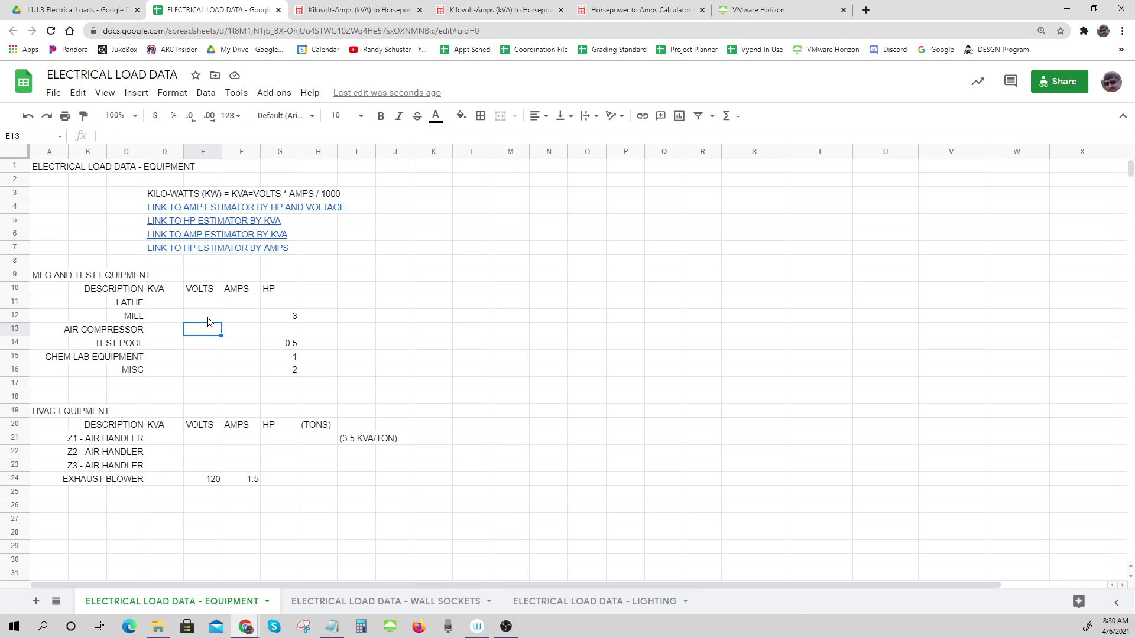
click(210, 321)
text(230)
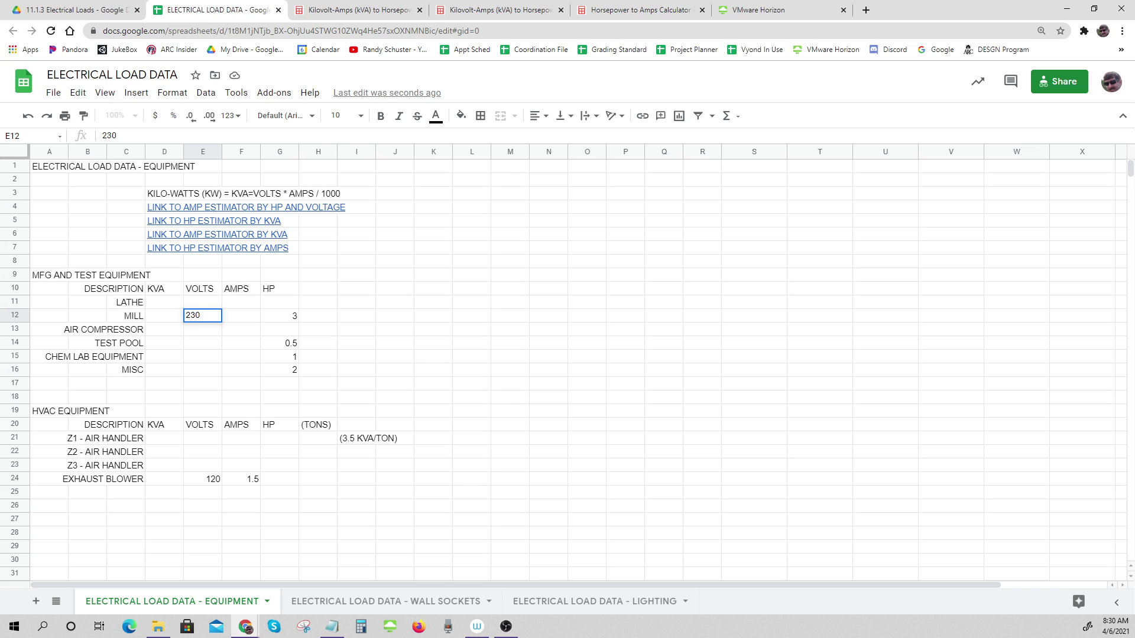
click(166, 321)
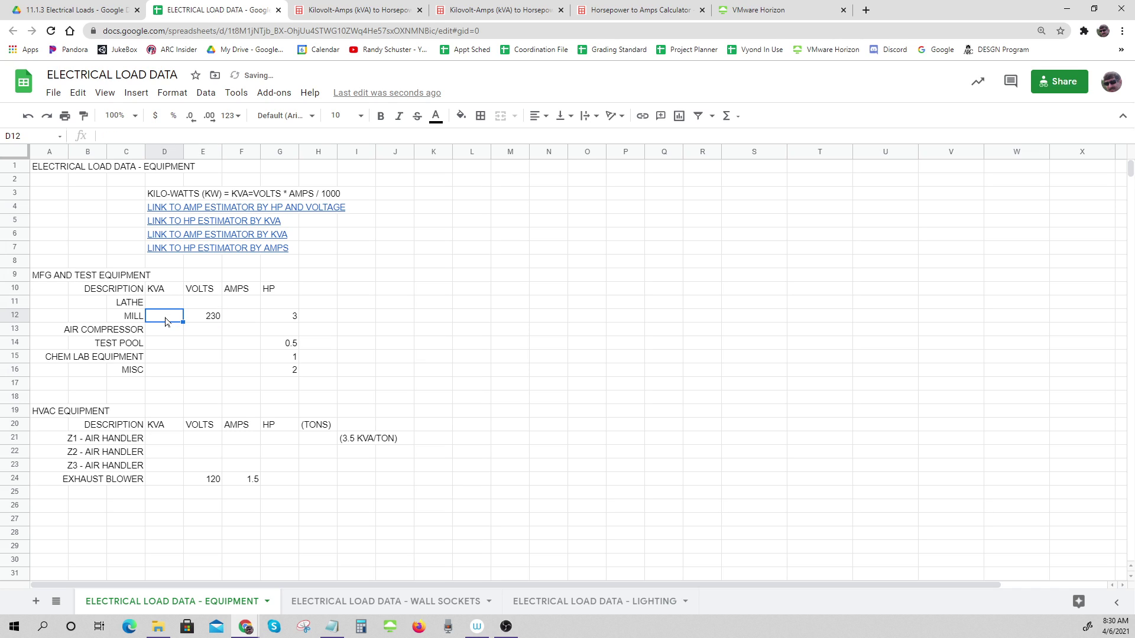
text(4)
key(Return)
Compute the MILL's amps in F12 with =D12*1000/E12, giving 17.39130
click(246, 317)
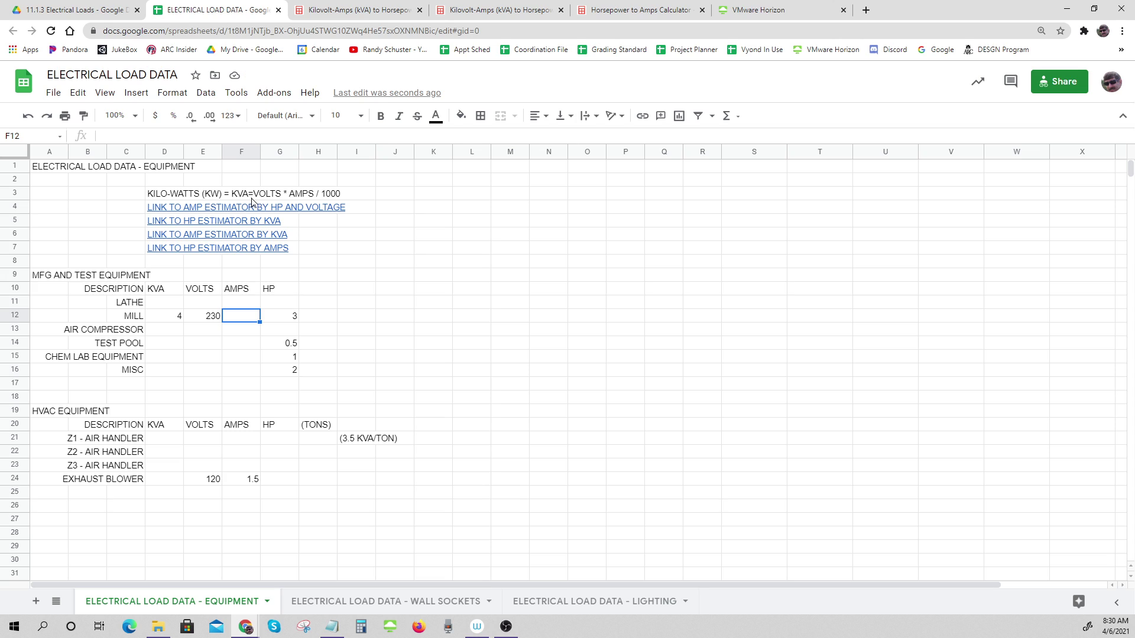
key(ctrl)
key(ctrl)
key(ctrl)
text(=)
click(168, 319)
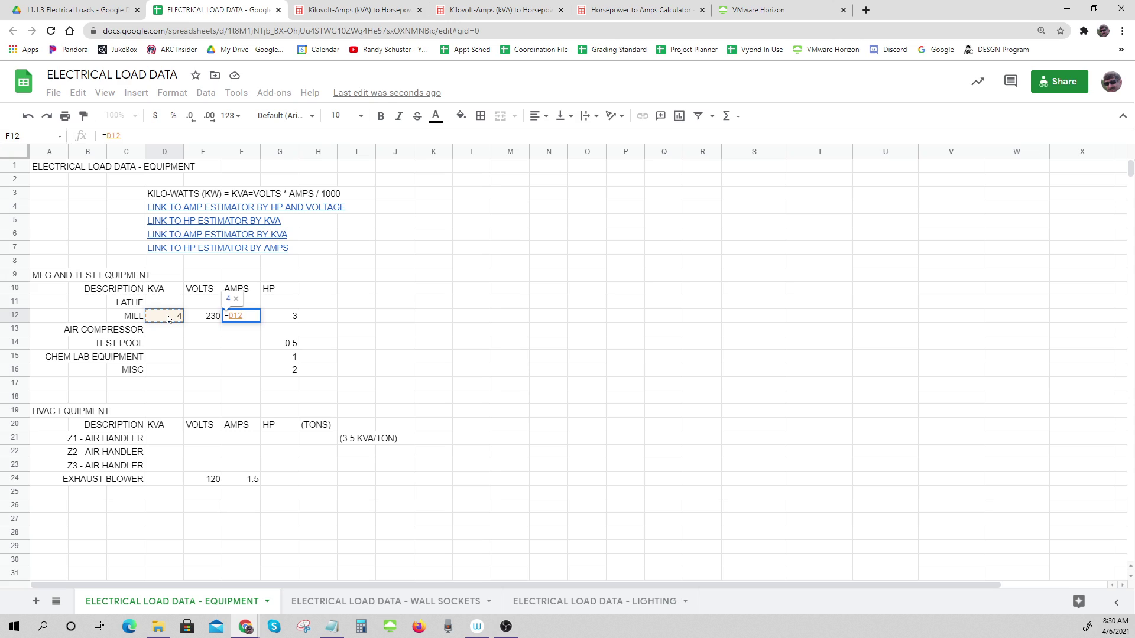
text(*1000)
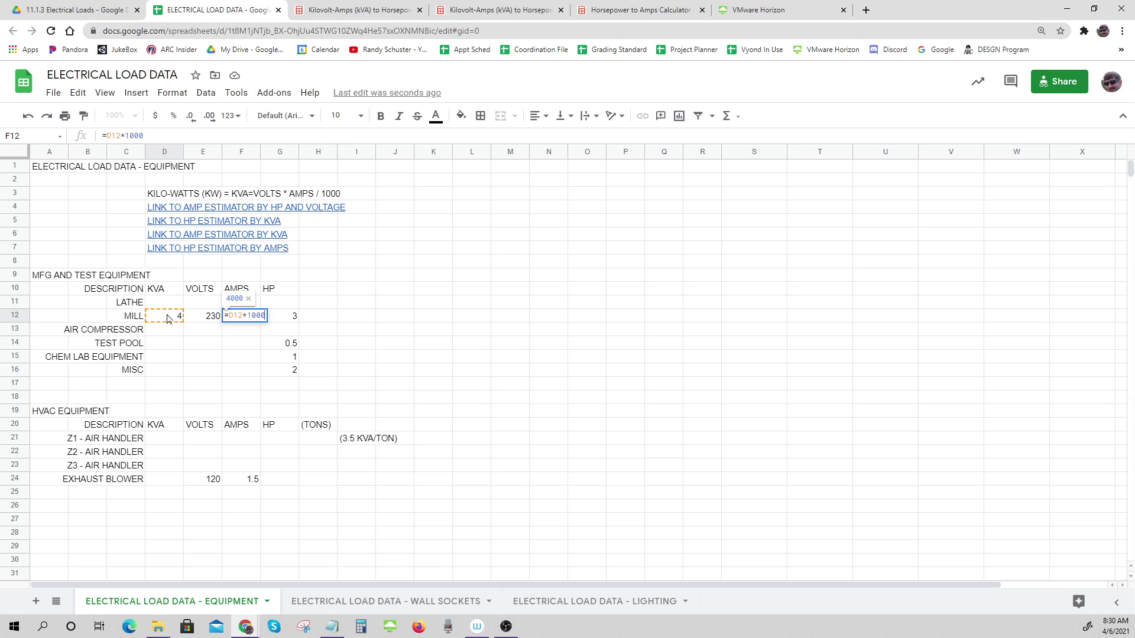
text(/)
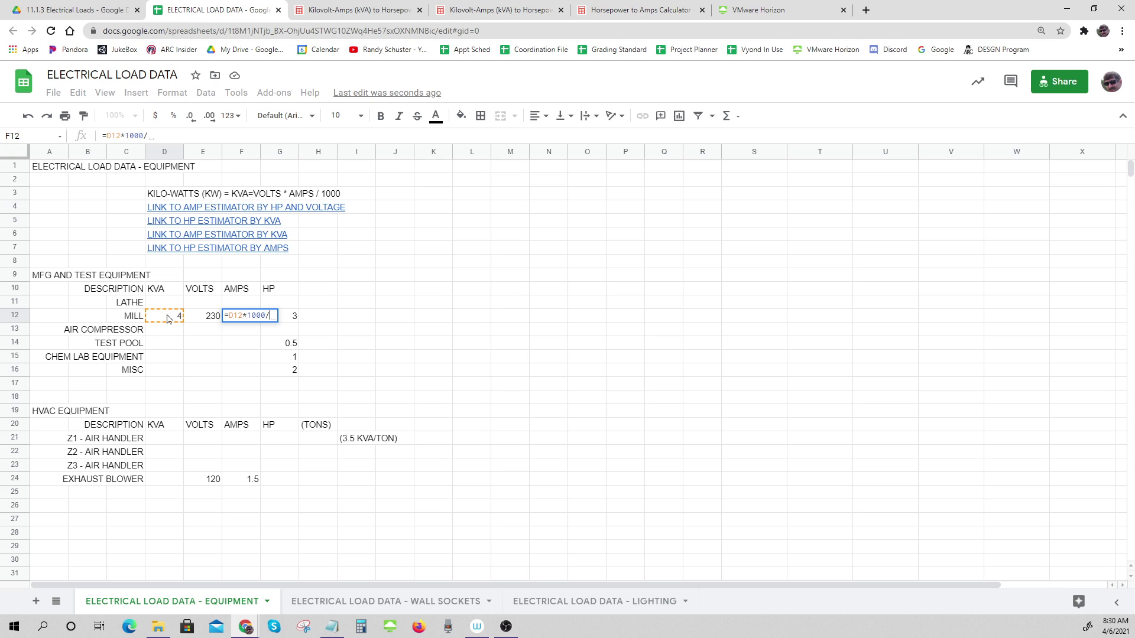
click(205, 317)
key(Return)
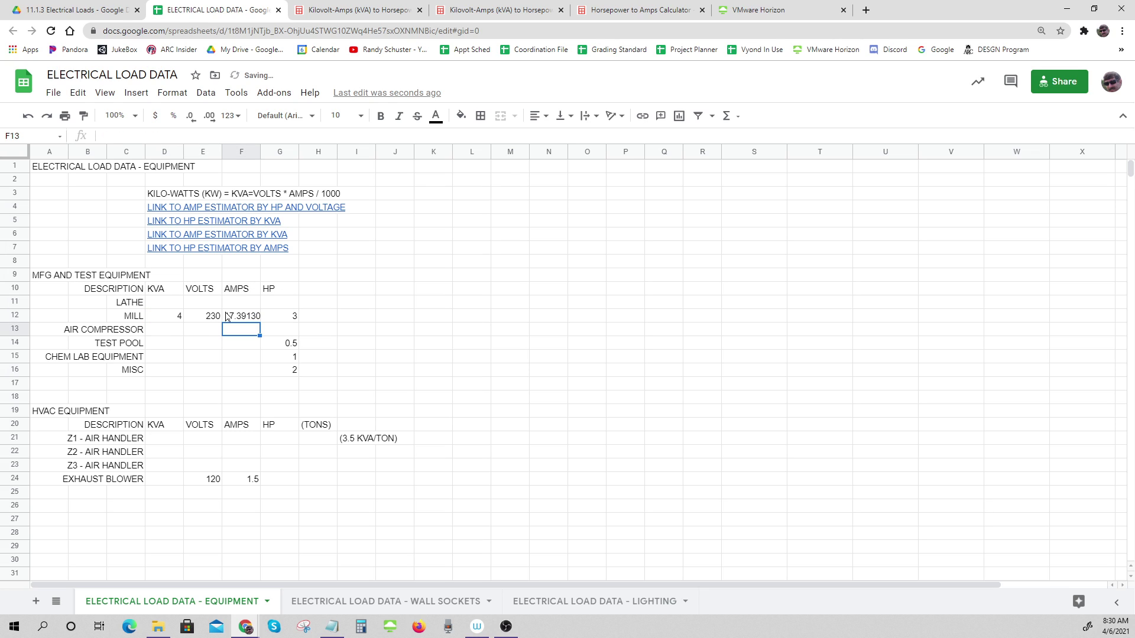
Delete the MILL's 3 HP value from G12
click(290, 318)
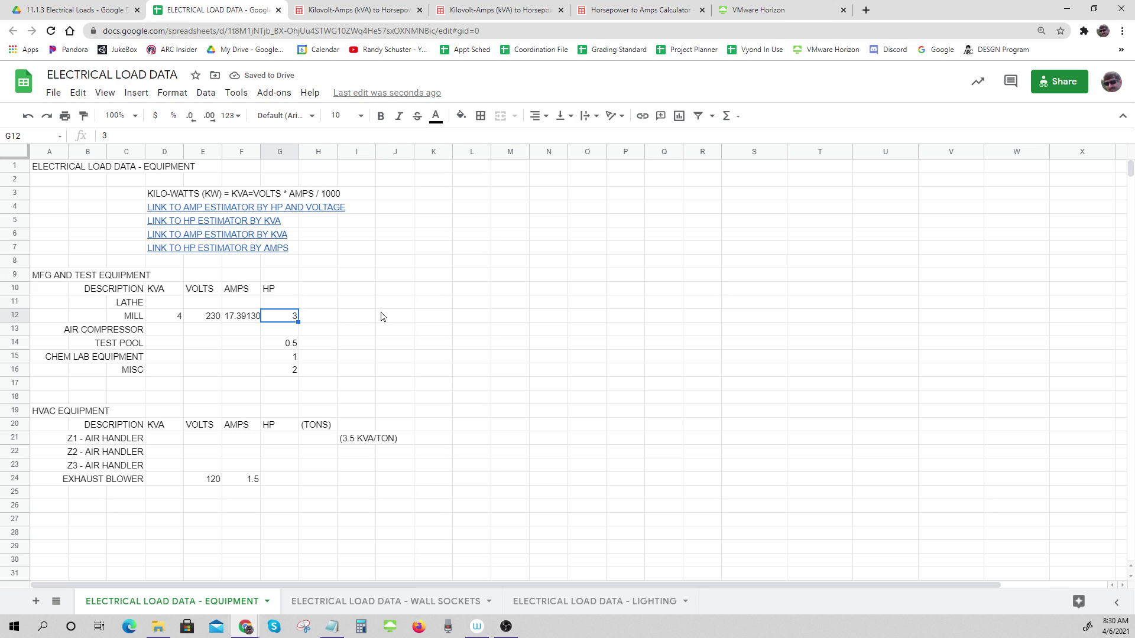
key(Delete)
click(366, 317)
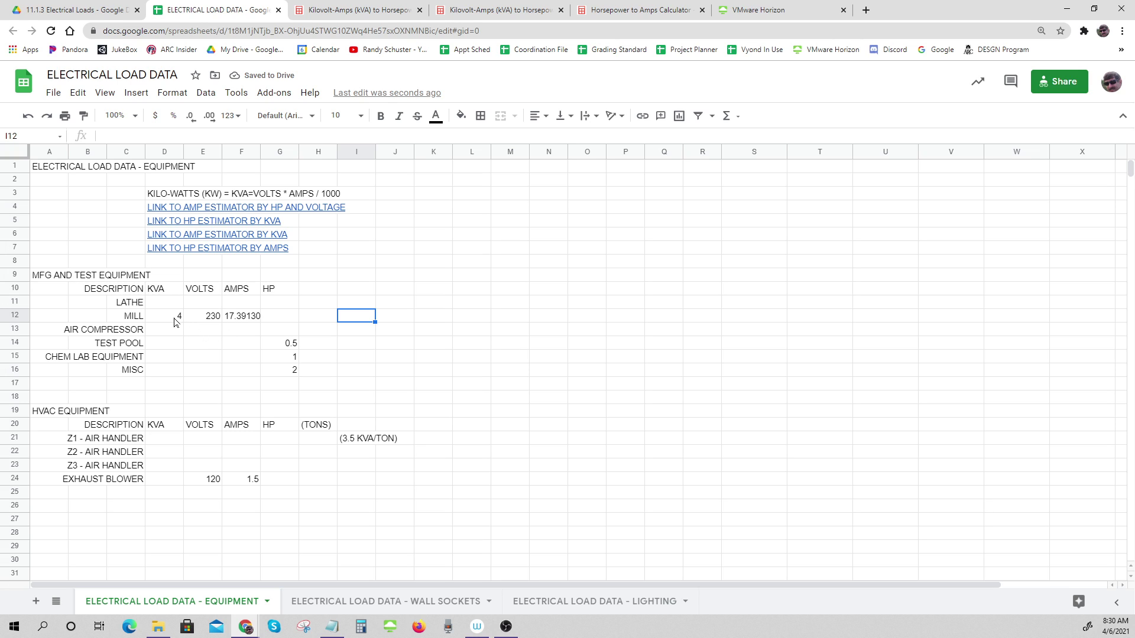
Clear the MILL's KVA, volts and amps values in D12:F12
drag(177, 322, 242, 322)
key(Delete)
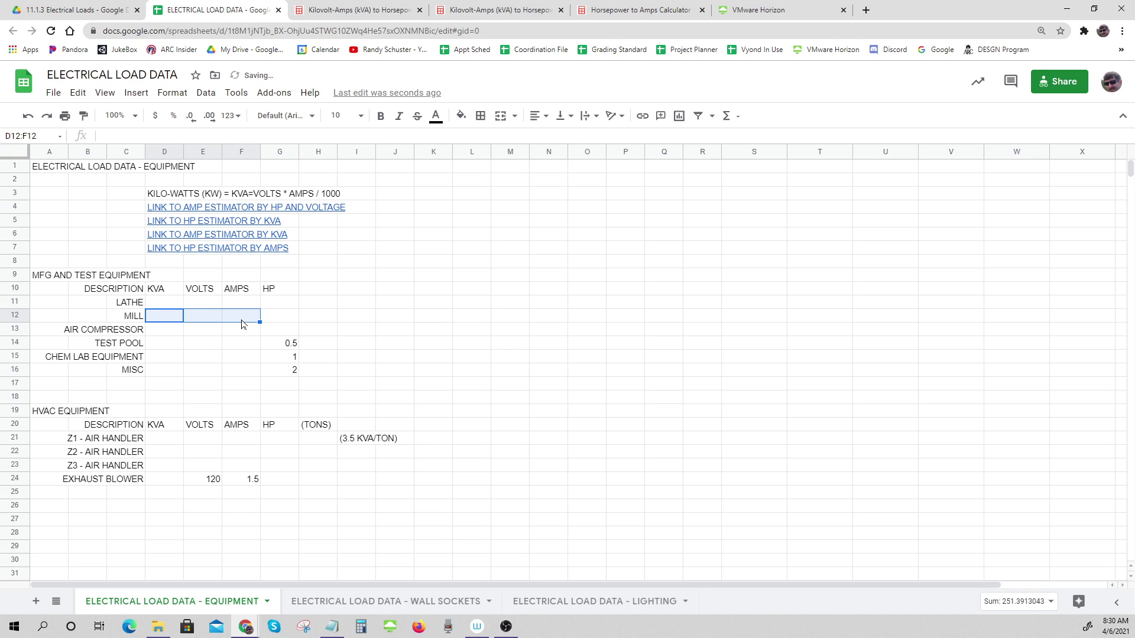
click(417, 274)
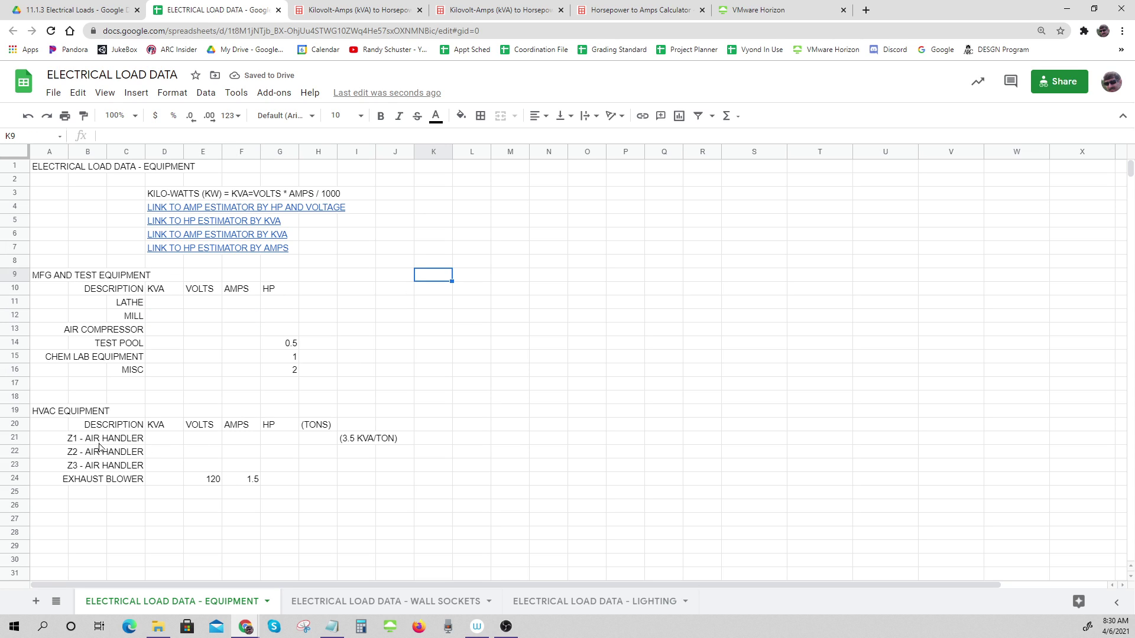
click(282, 443)
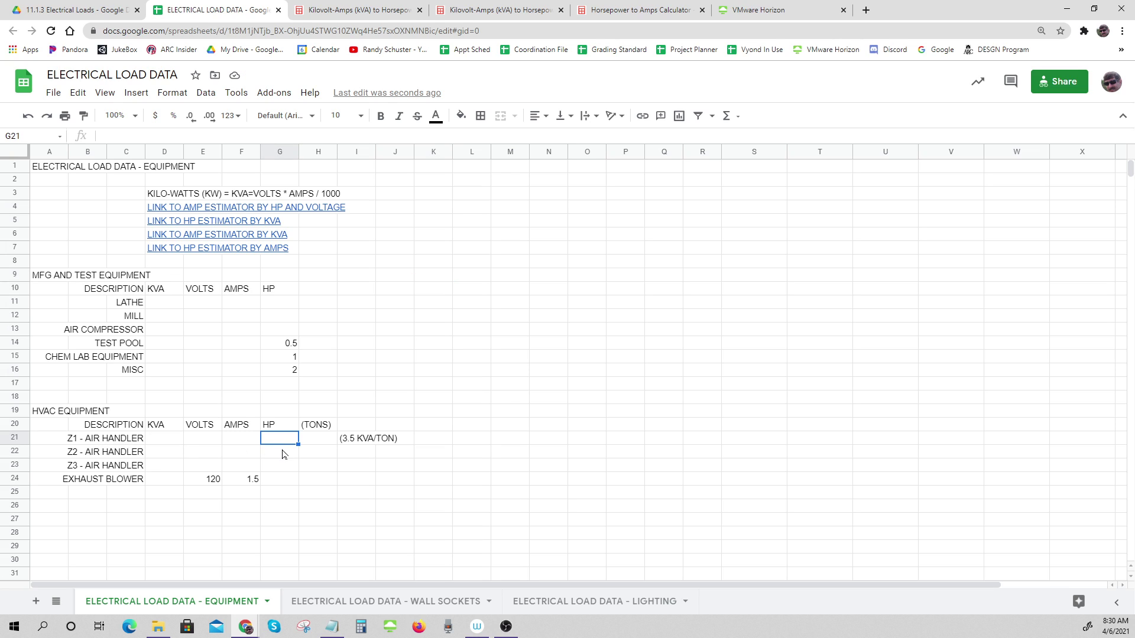
click(284, 453)
click(283, 470)
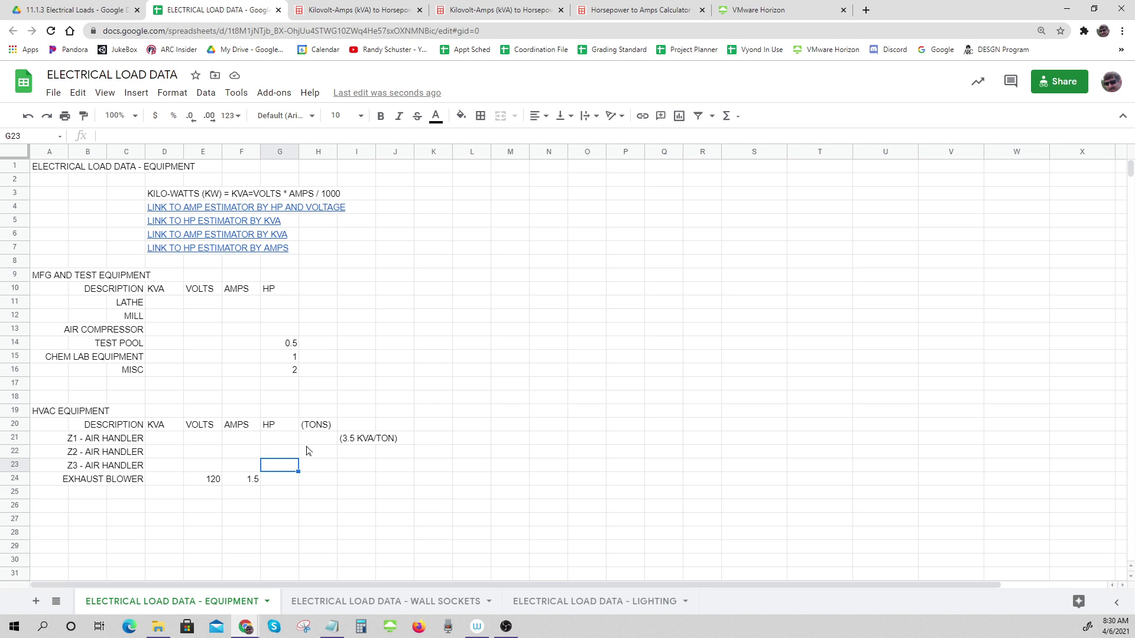
click(313, 442)
click(316, 452)
click(318, 473)
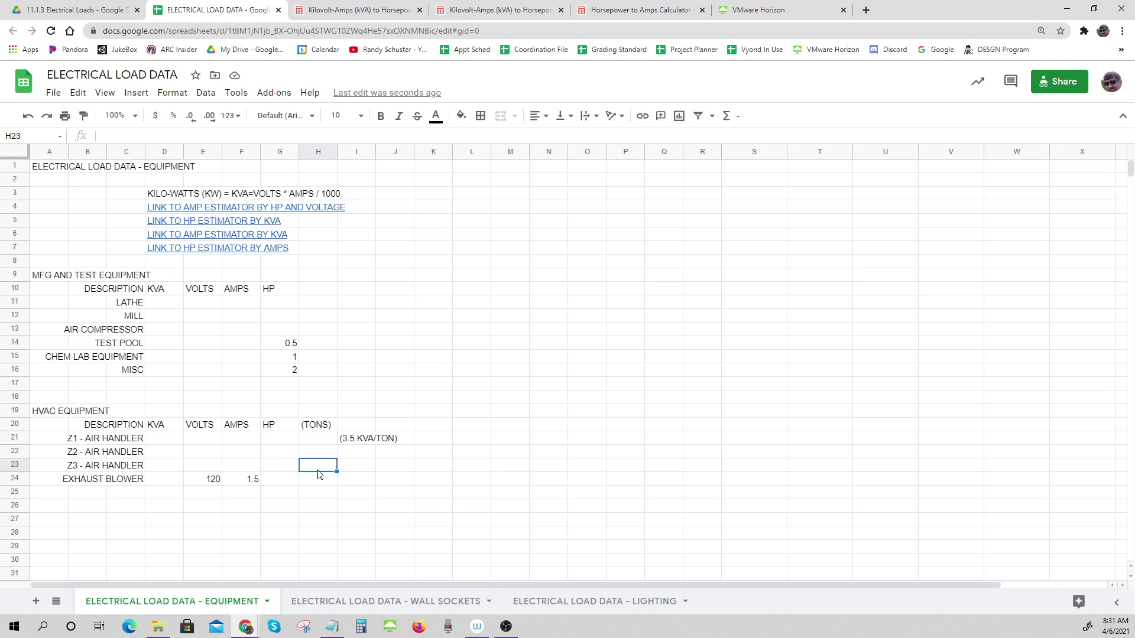
click(318, 473)
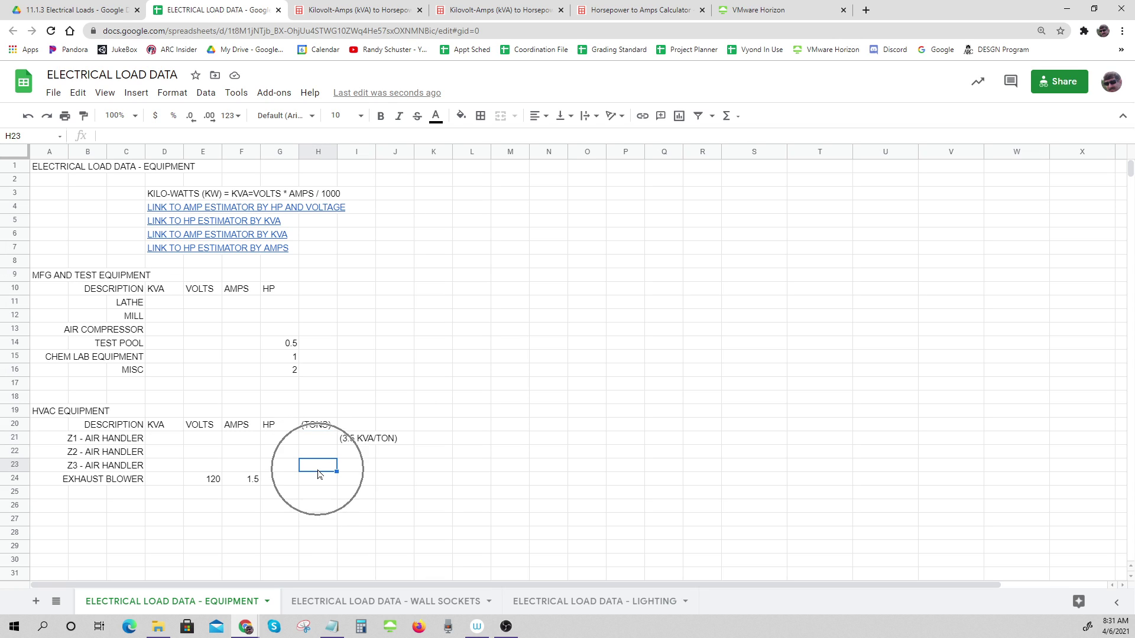
Enter 1 ton for the Z1 air handler in H21
click(318, 439)
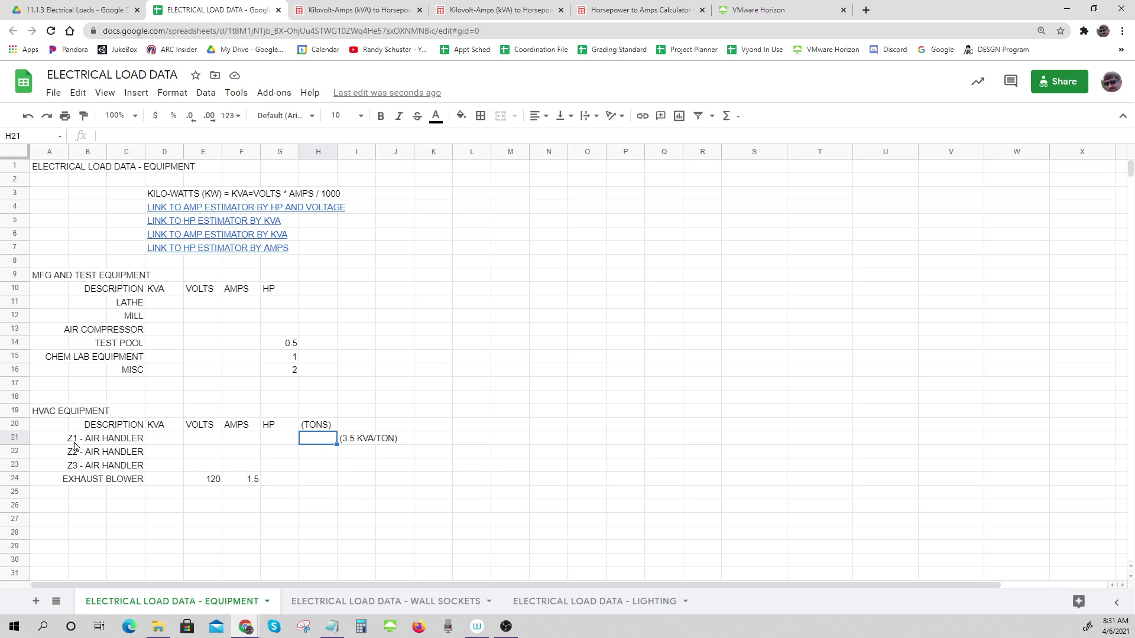
text(1)
key(Return)
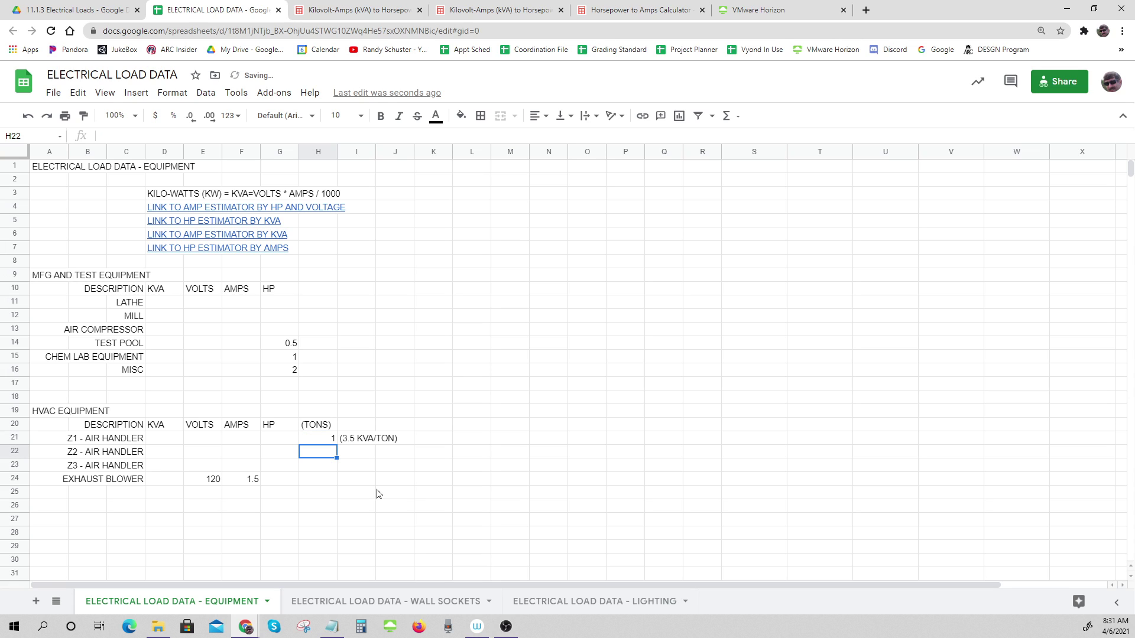
key(ctrl)
key(ctrl)
click(158, 442)
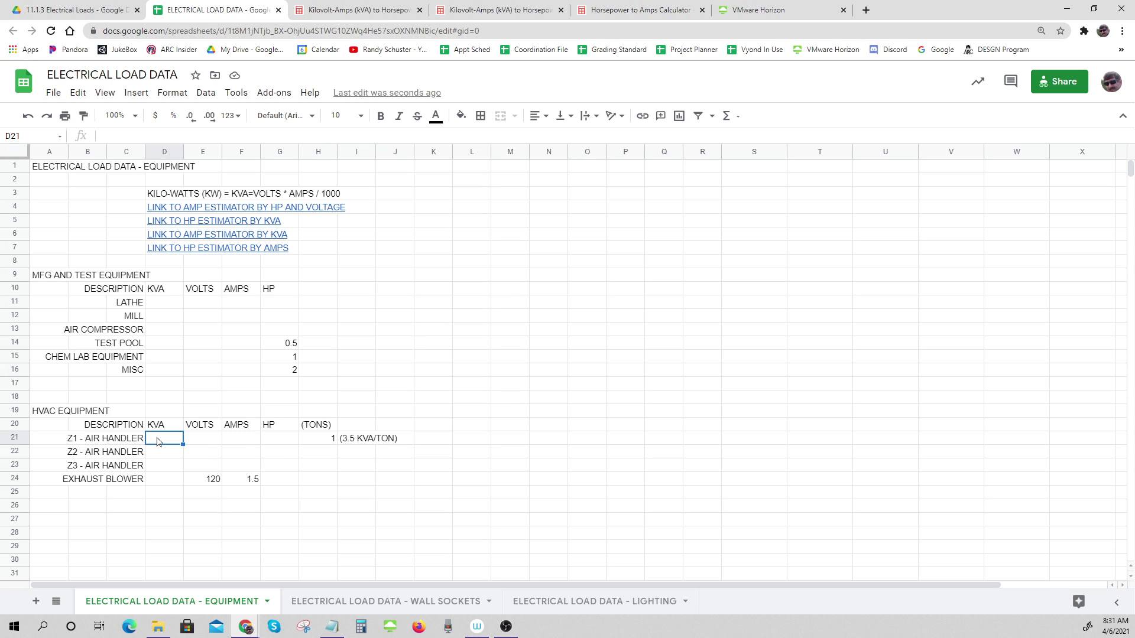
Give the Z1 air handler 3.5 KVA and the Z2 air handler 2 tons
text(3.5)
key(Return)
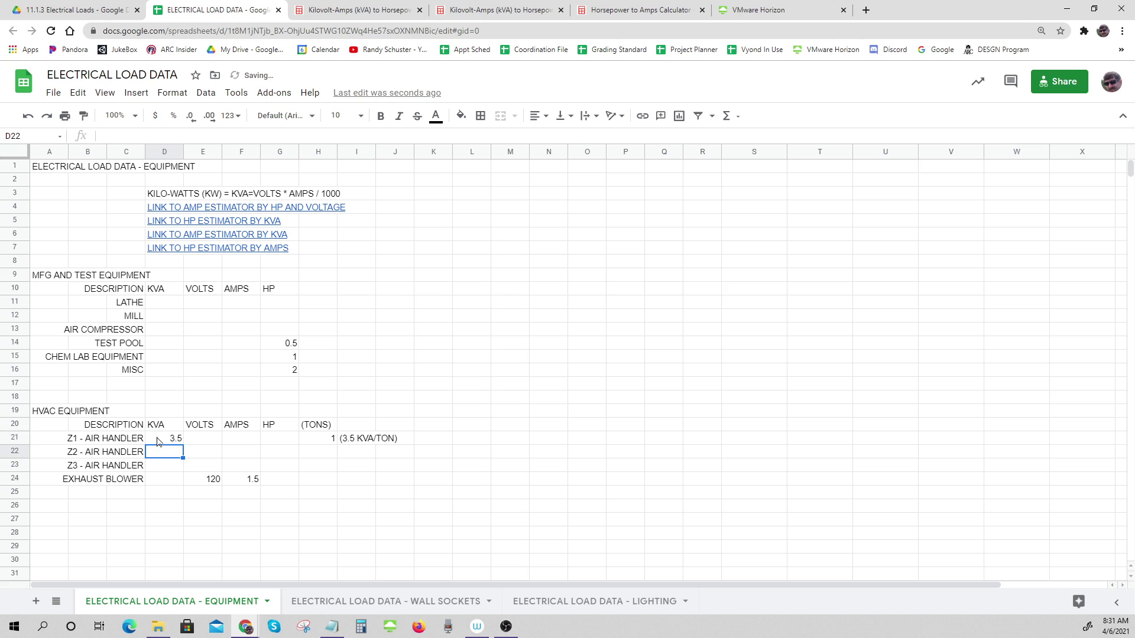
click(319, 457)
text(2)
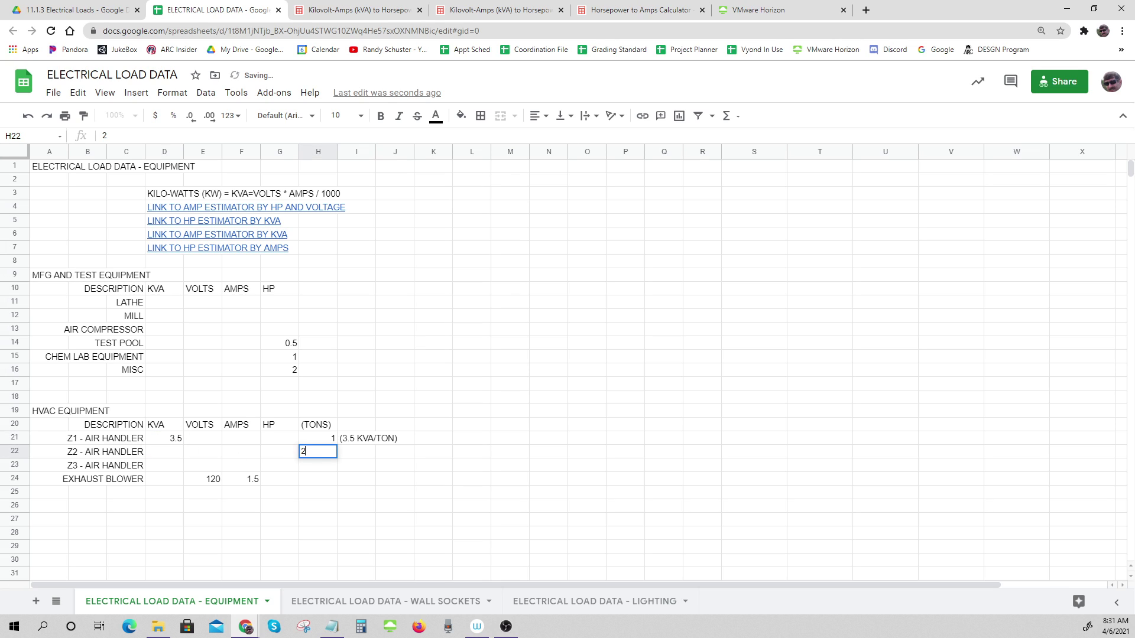
key(Return)
Compute Z2's KVA in D22 as =H22*3.5, showing 7
click(166, 457)
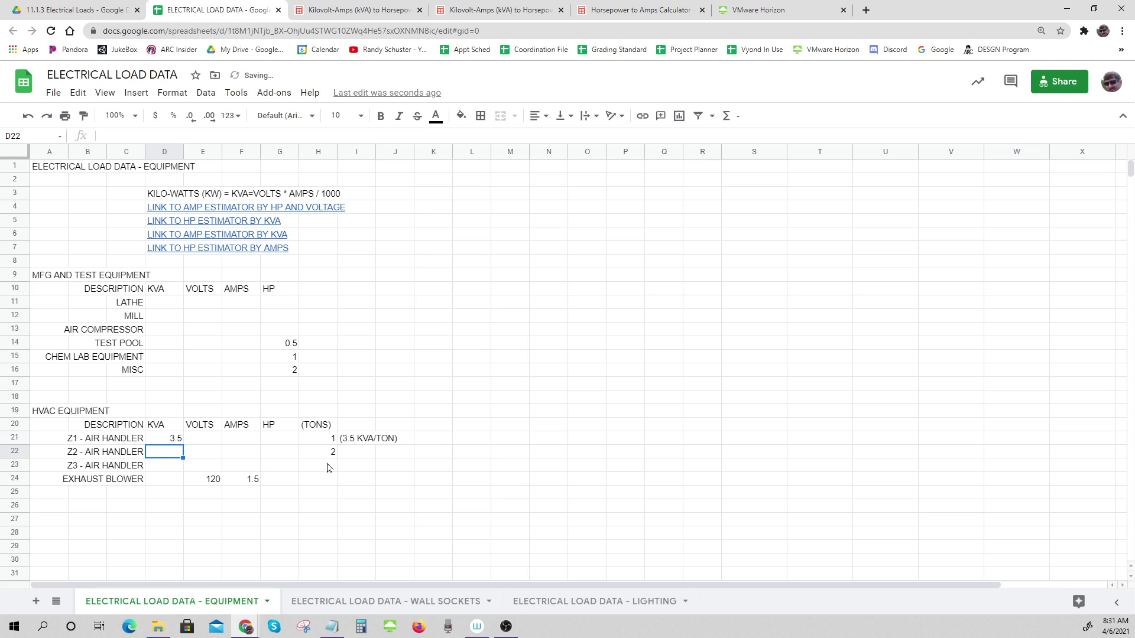
key(ctrl)
key(ctrl)
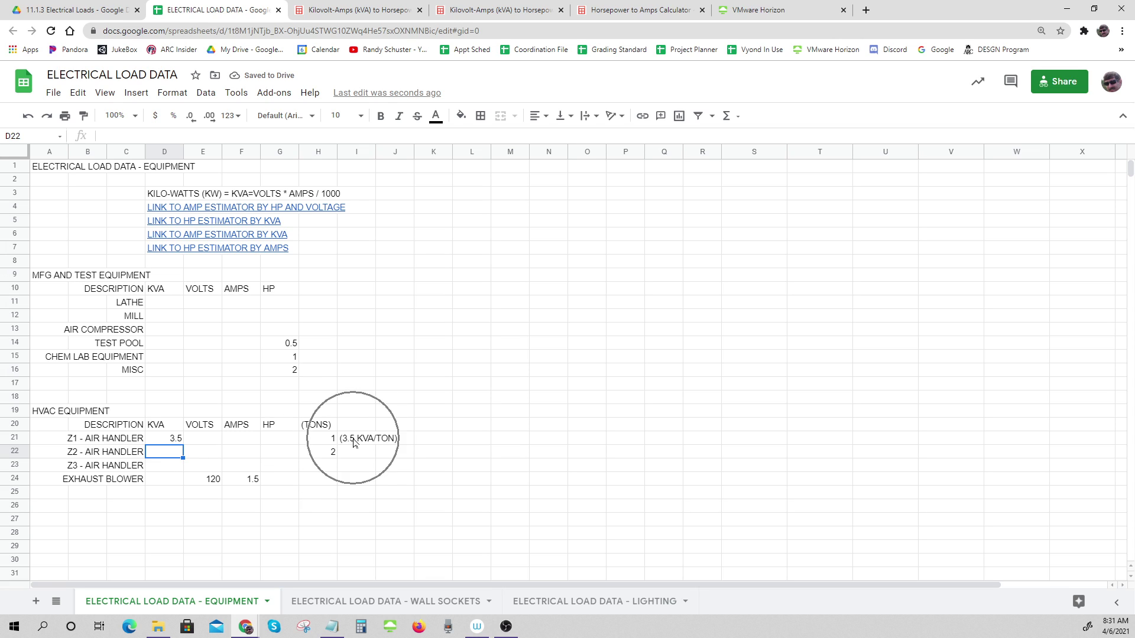
text(=)
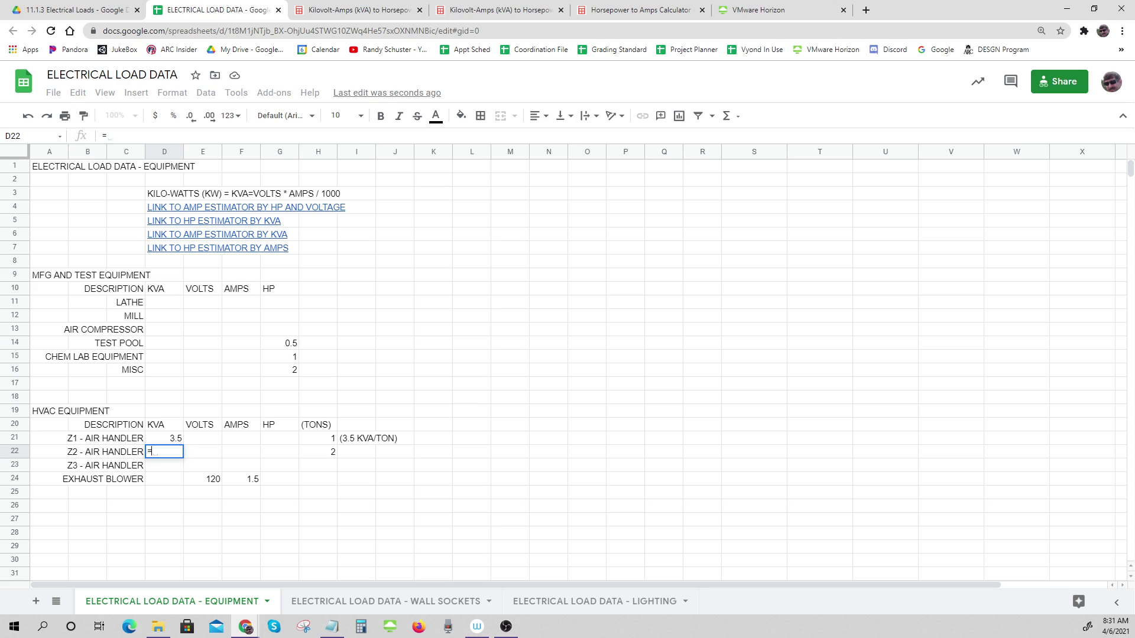
text(2*3.)
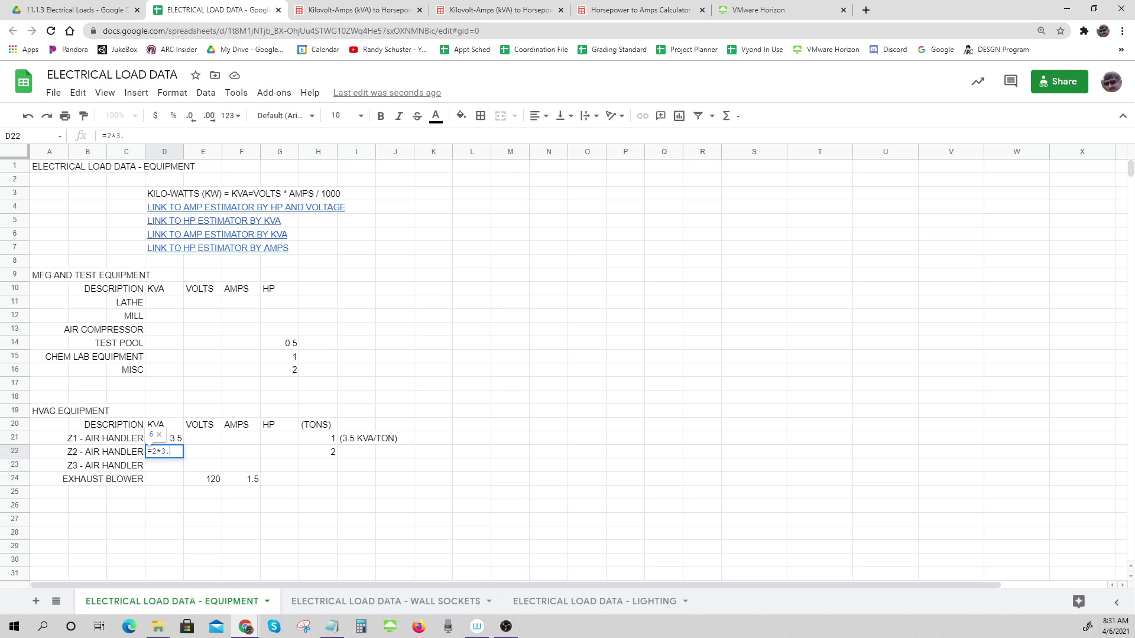
key(Escape)
text(=)
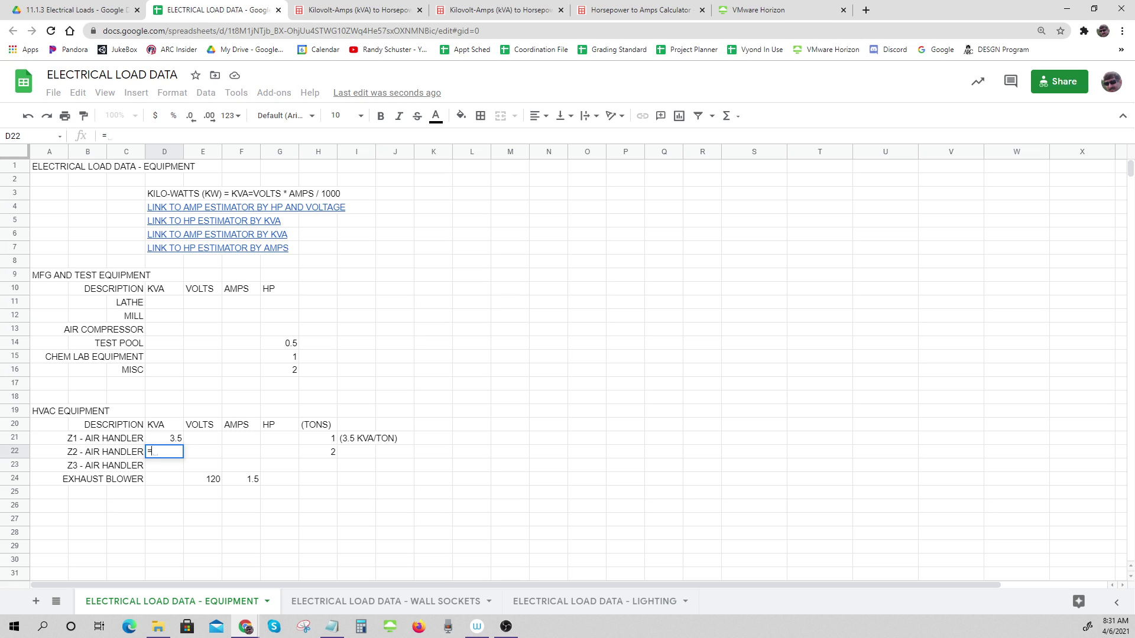
click(332, 457)
text(*)
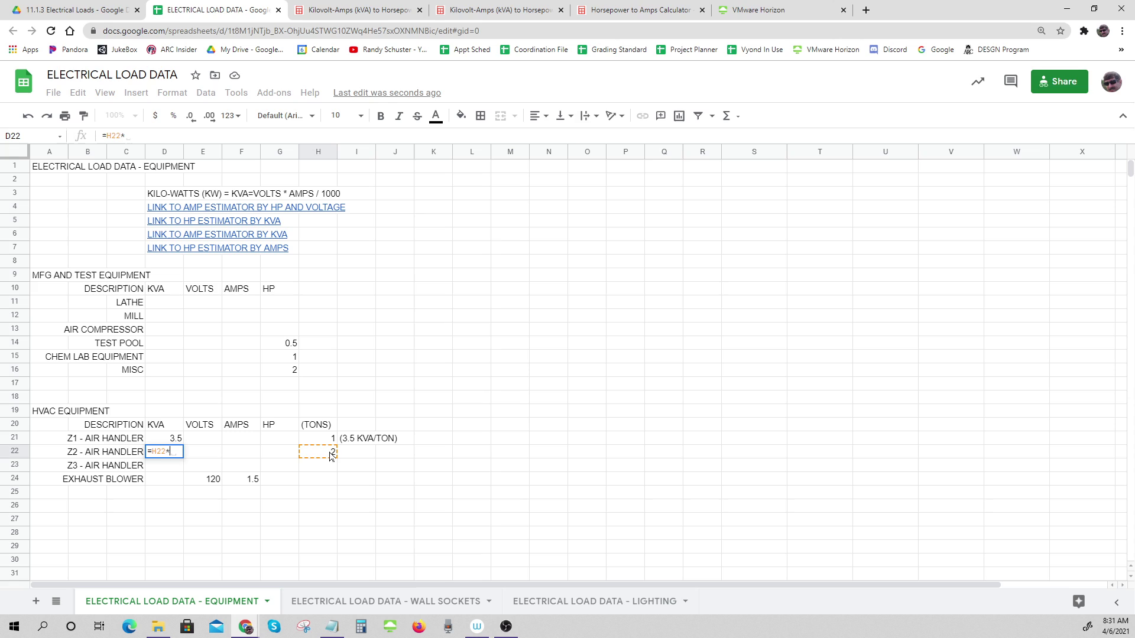
text(3.5)
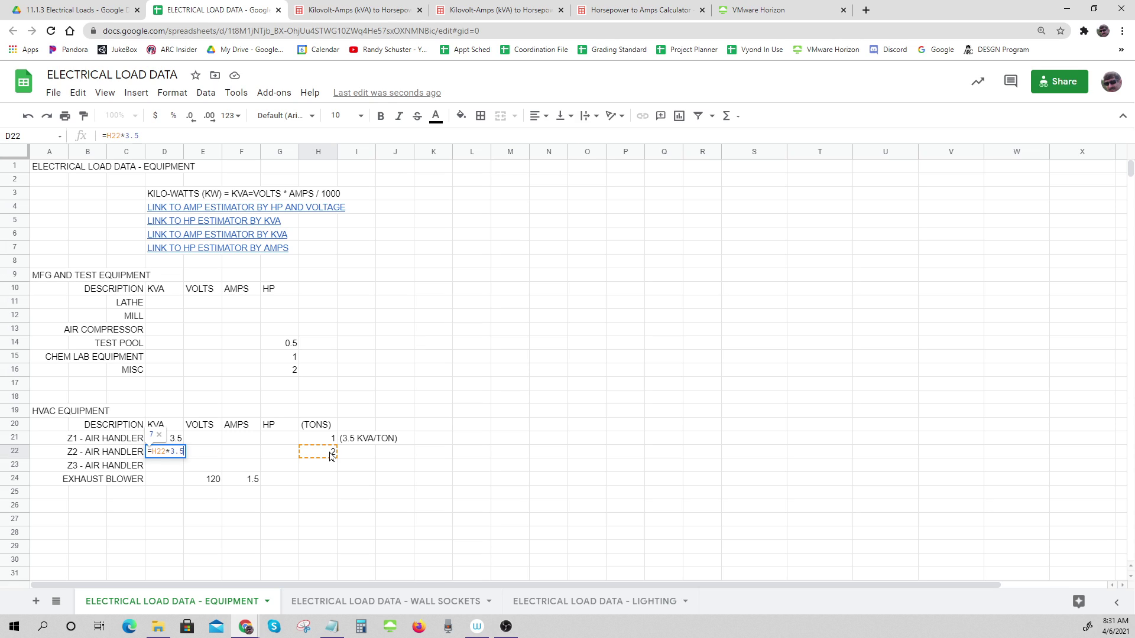
key(Return)
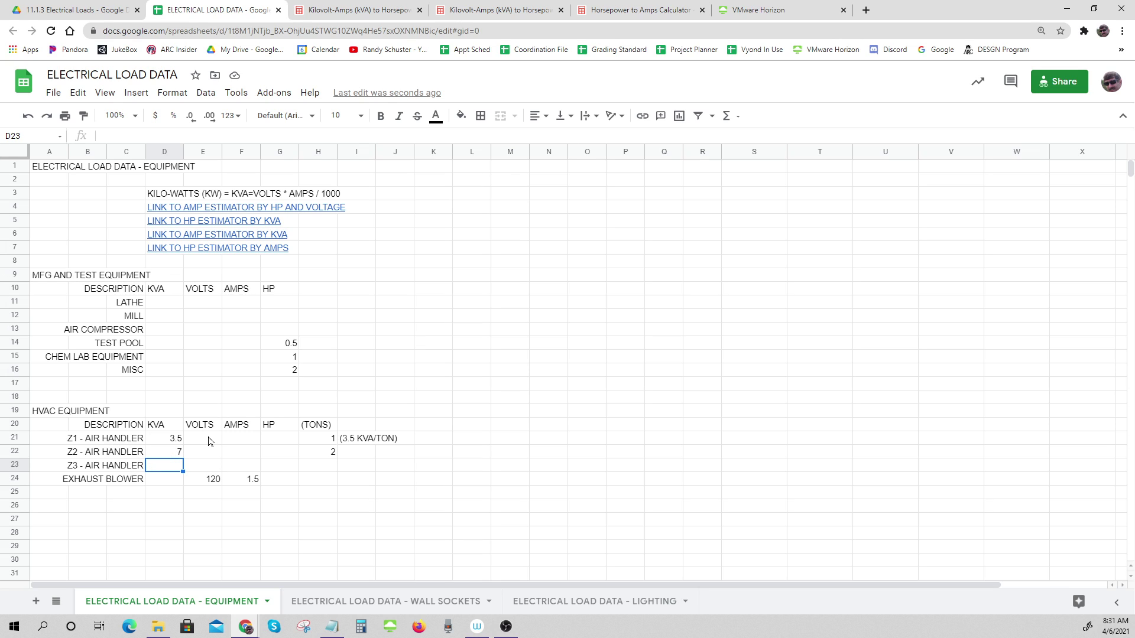
Enter 230 volts in E21 and E22 for the Z1 and Z2 air handlers
click(208, 441)
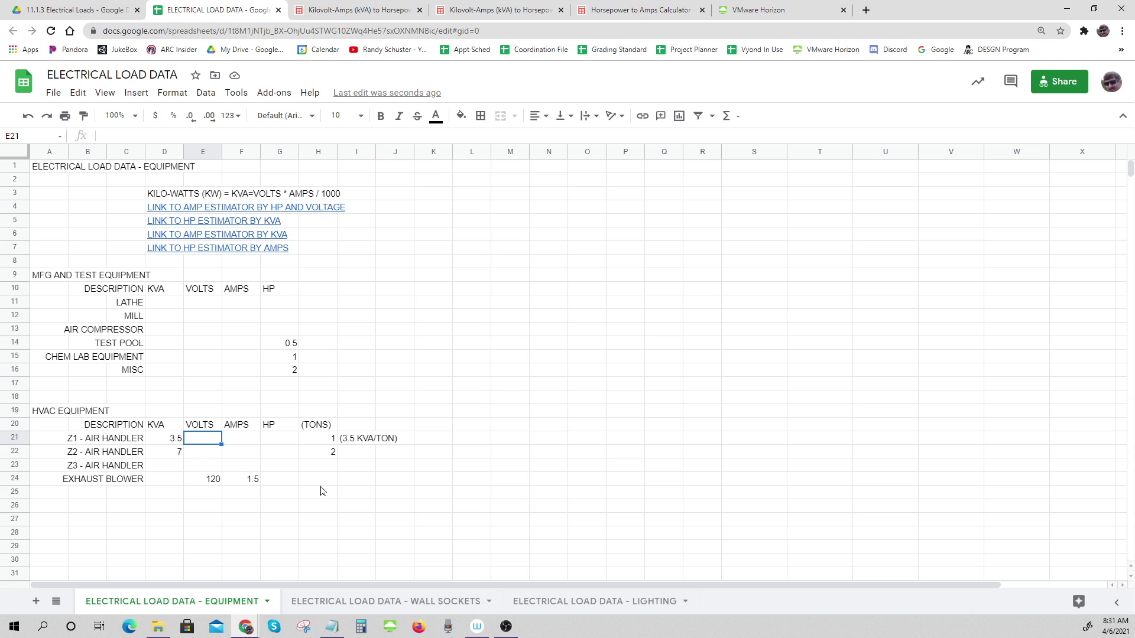
text(230)
key(Return)
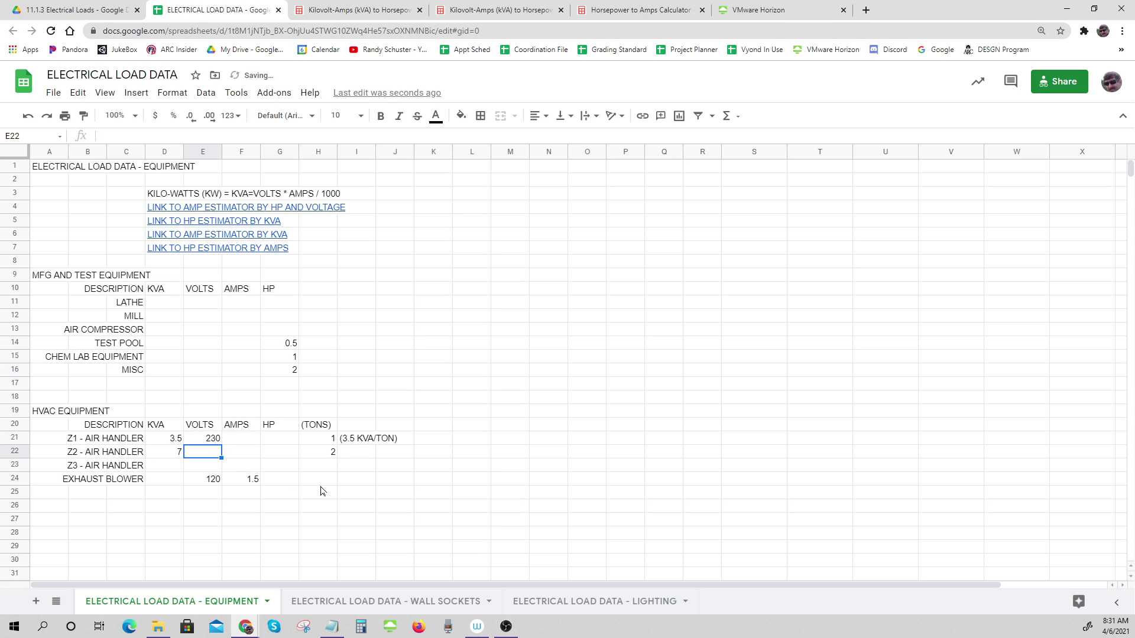
text(230)
key(Return)
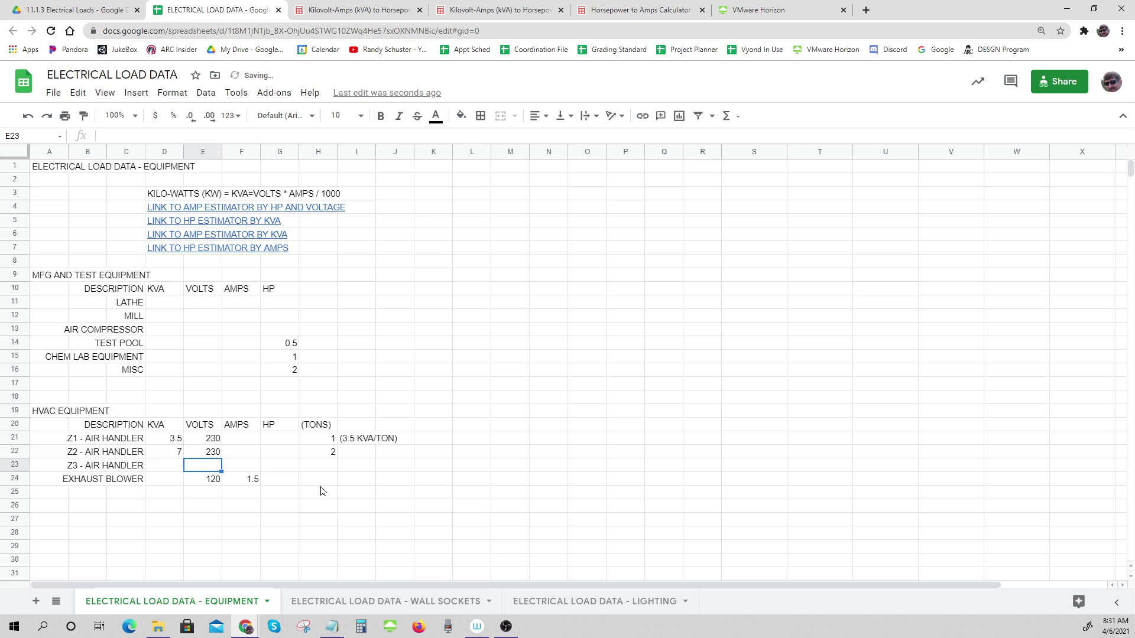
click(269, 435)
click(243, 438)
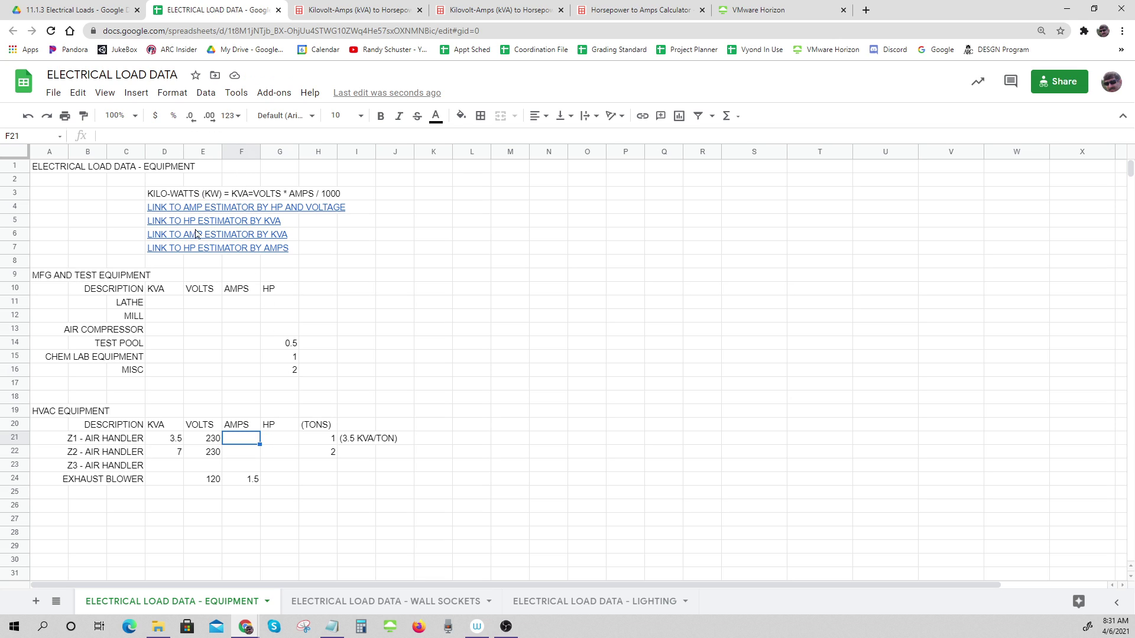
click(502, 372)
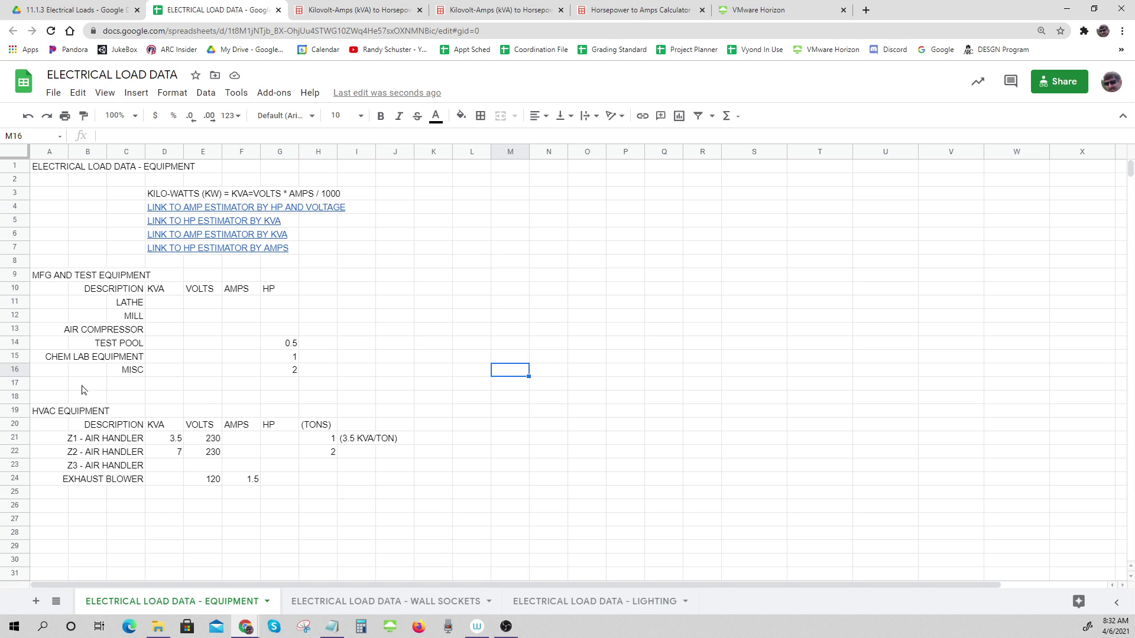
drag(161, 302, 281, 375)
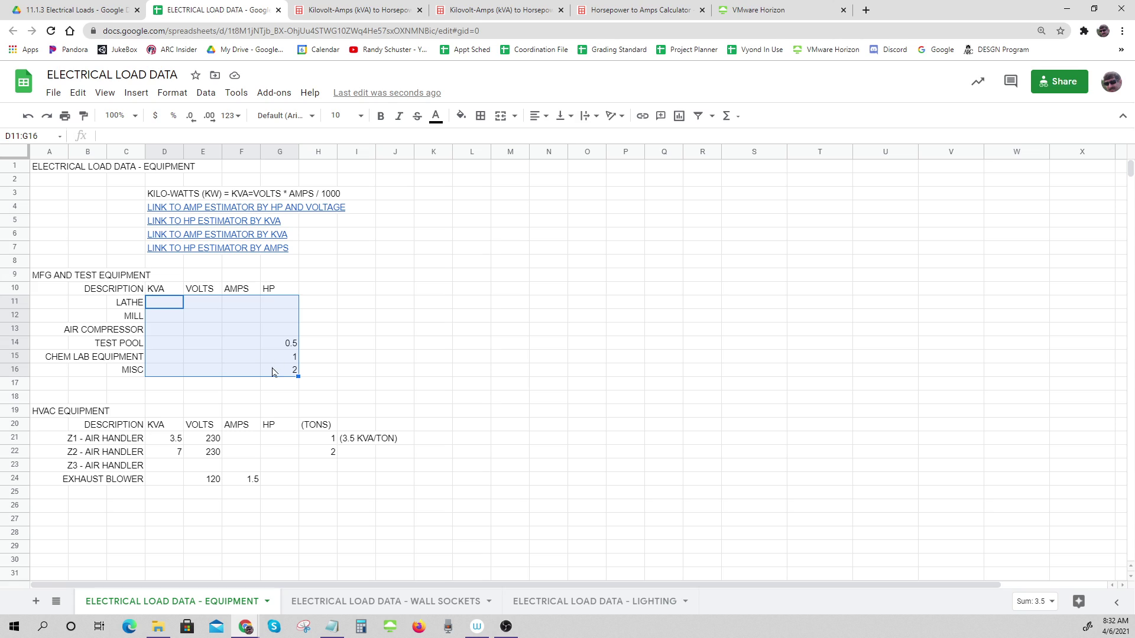
click(412, 357)
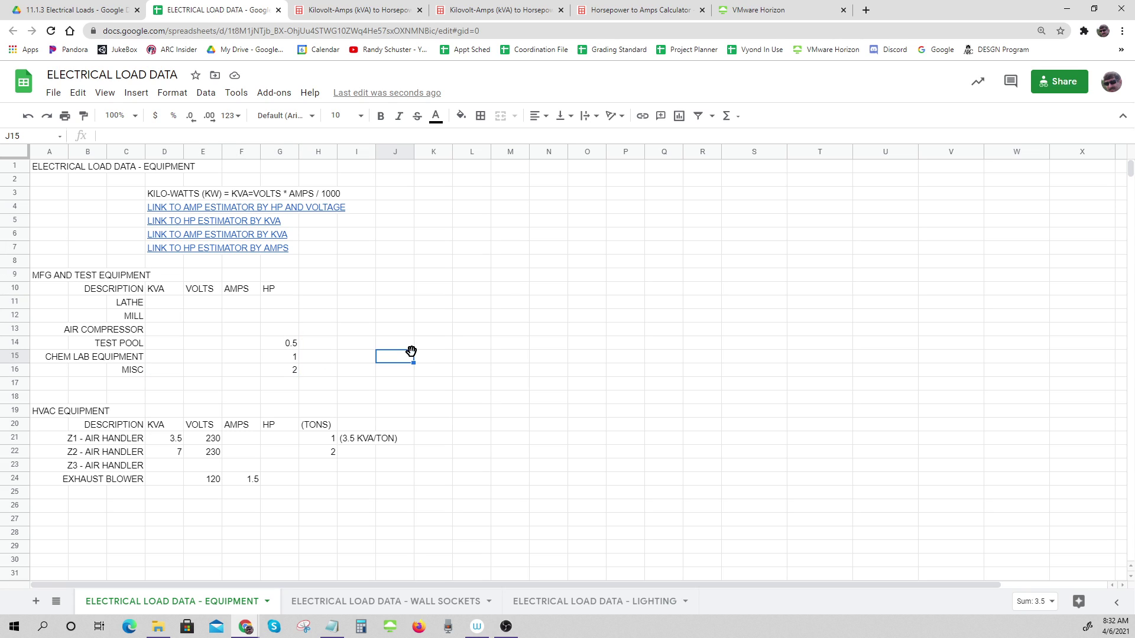
click(382, 307)
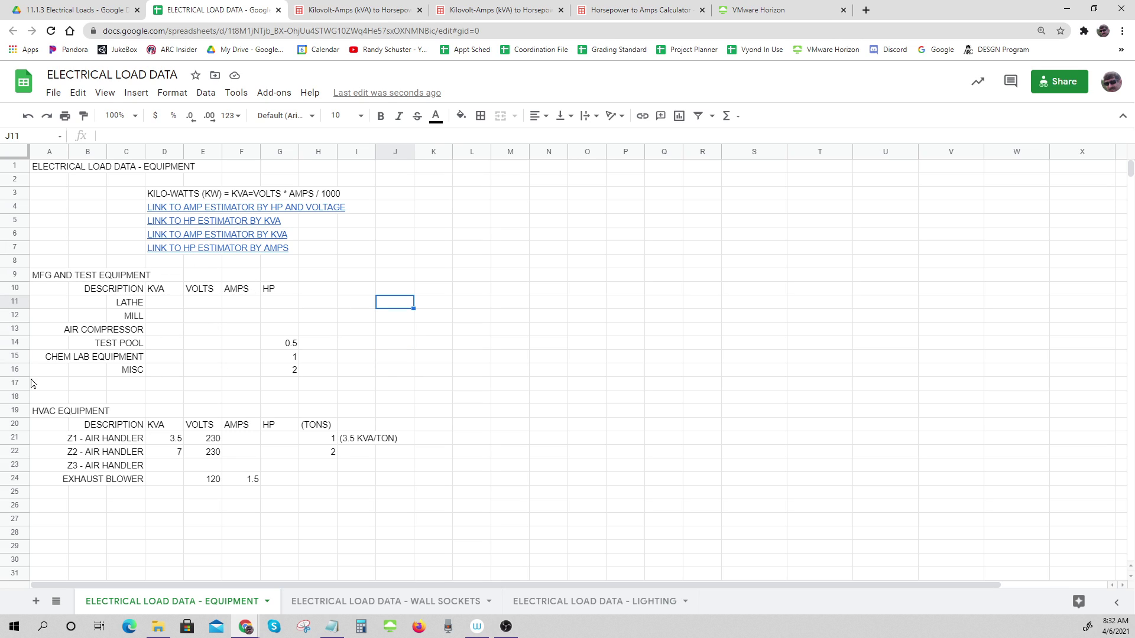